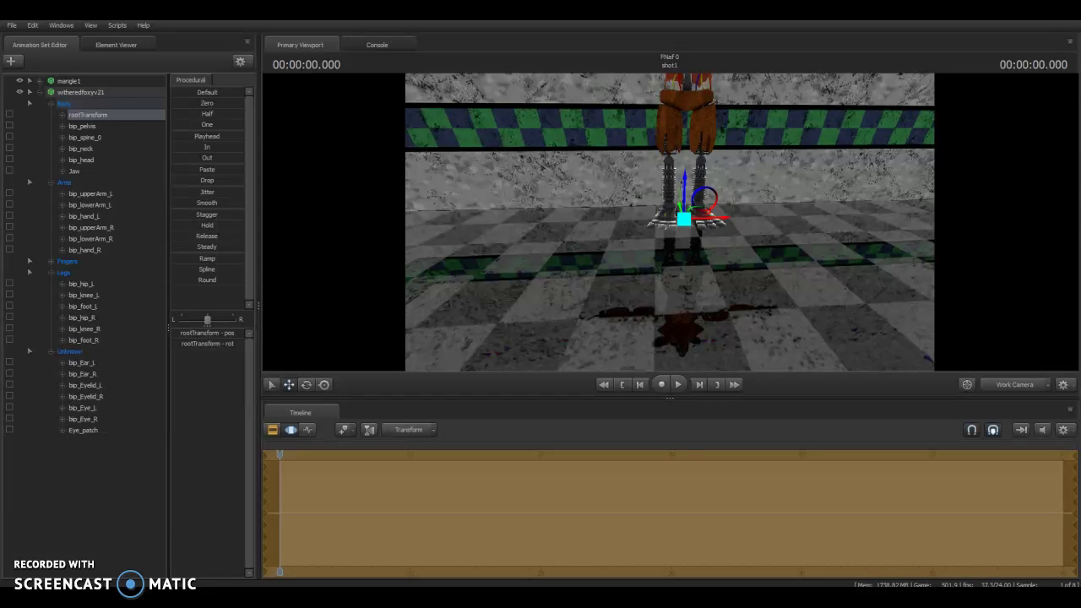
Step: Lower the witheredfoxyv21 model by its rootTransform so that its hips rest on the floor
scroll(670, 223, up, 4)
scroll(670, 223, down, 1)
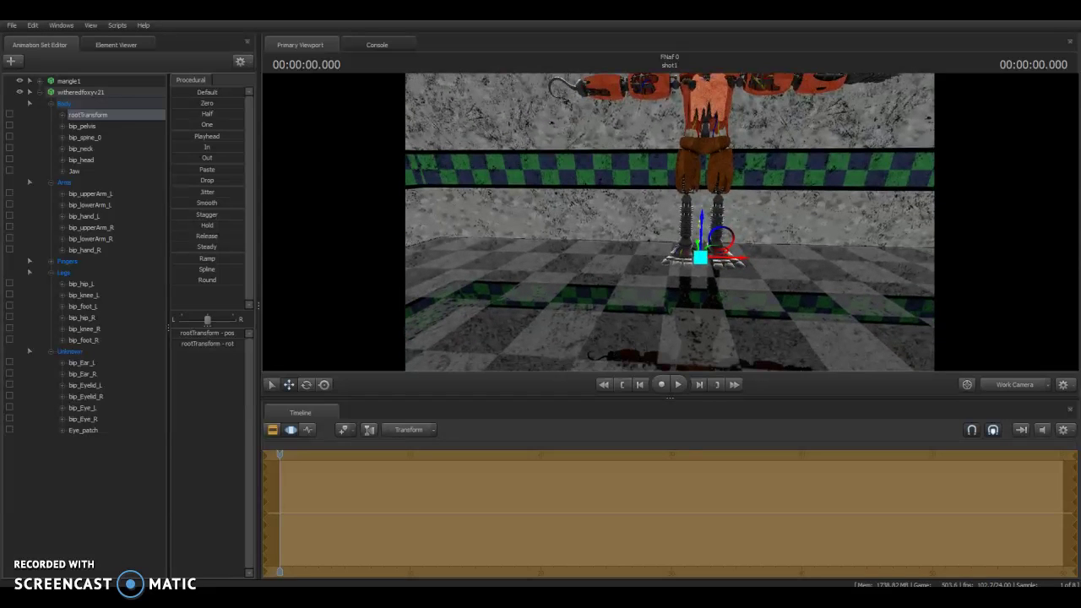
scroll(670, 223, down, 5)
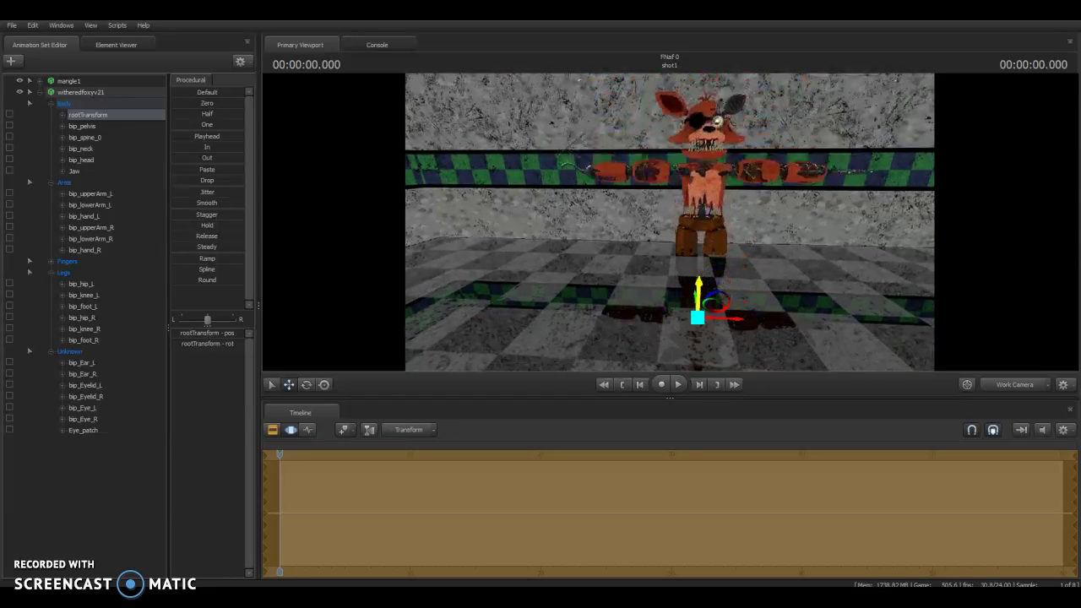
key(e)
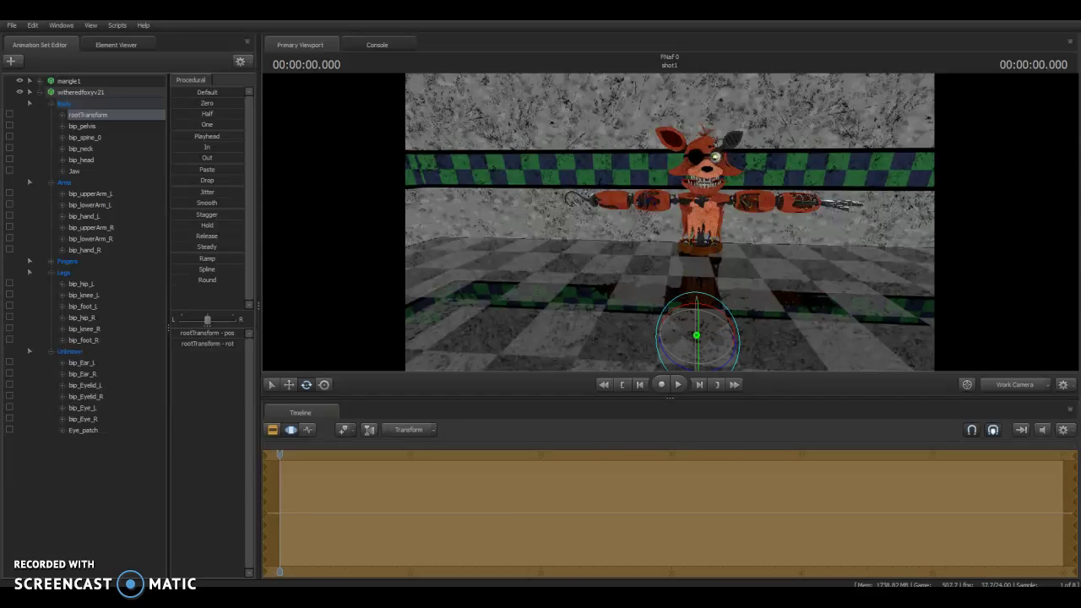
key(w)
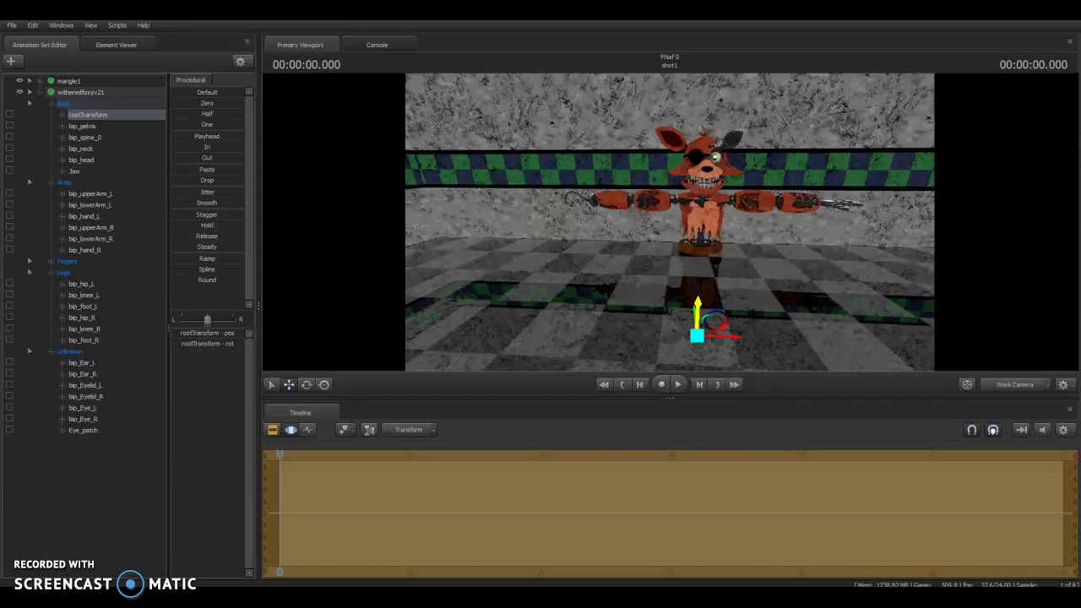
drag(698, 306, 698, 298)
Step: Rotate Foxy's right hip to raise the leg forward and bend the right knee for a seated pose
key(e)
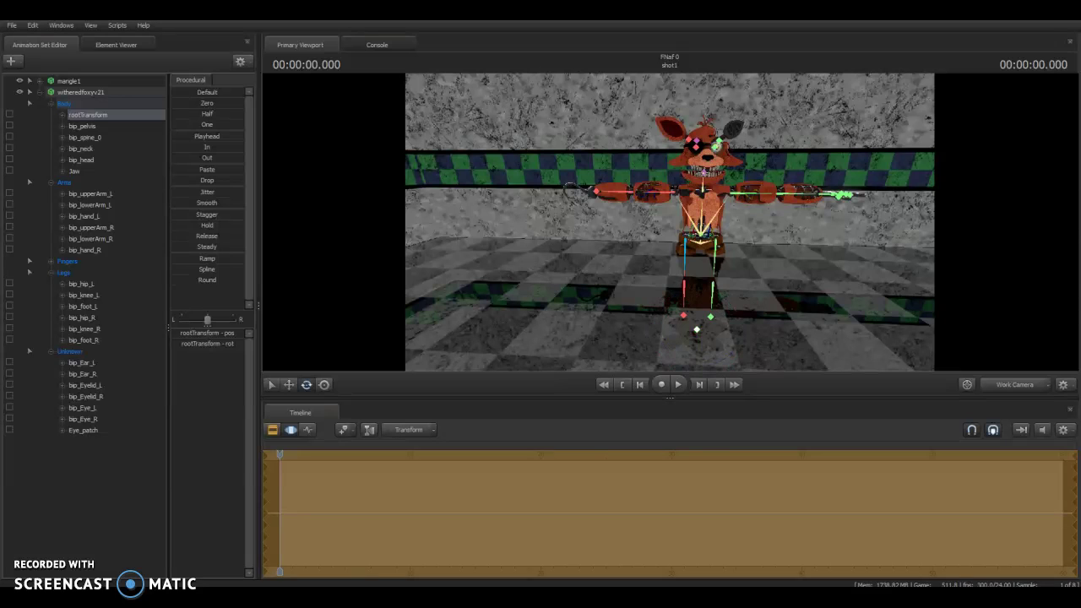
ctrl+click(708, 236)
drag(684, 254, 733, 250)
drag(760, 321, 697, 321)
click(85, 328)
drag(629, 190, 667, 190)
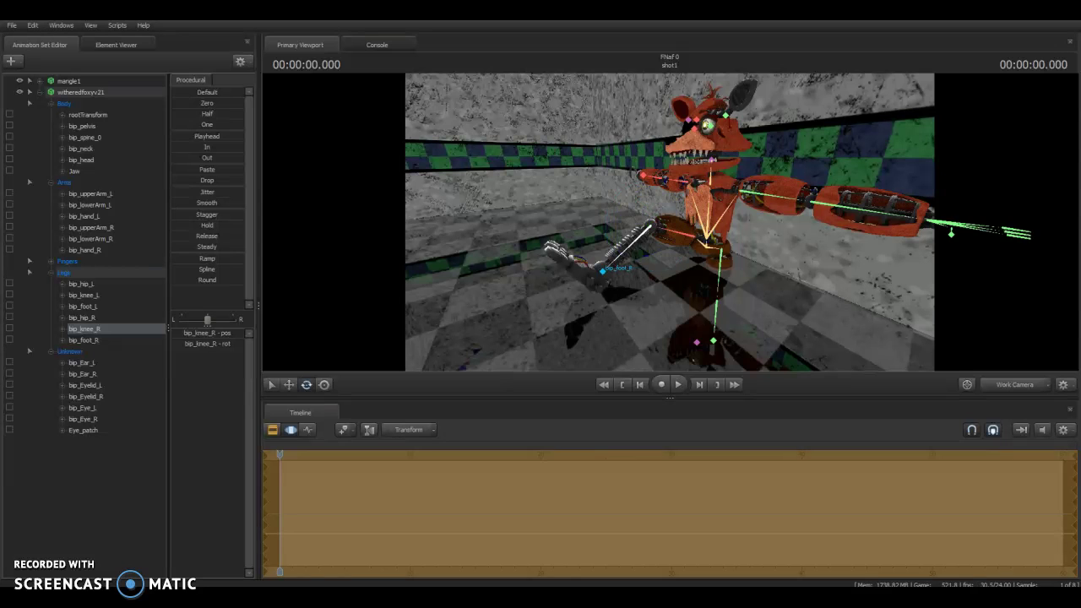
Step: Rotate Foxy's right foot to suit the outstretched leg, with its toes pointing upward
click(84, 340)
drag(616, 245, 638, 262)
drag(718, 321, 663, 321)
drag(633, 279, 646, 304)
Step: Rotate Foxy's left hip, knee and foot so the left leg stretches forward beside the right one
click(81, 284)
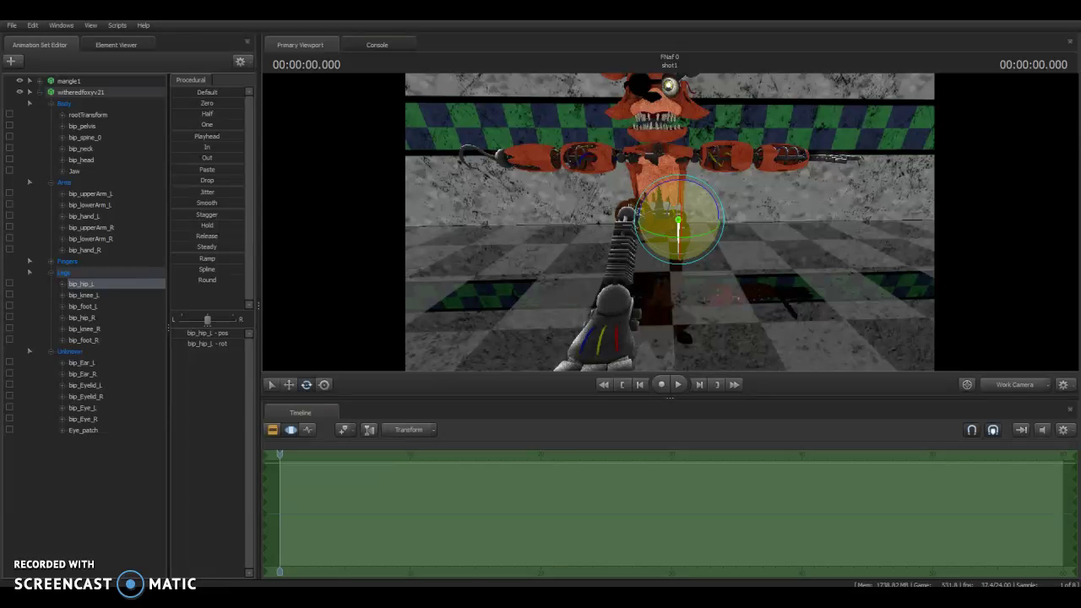
drag(679, 211, 688, 253)
click(679, 224)
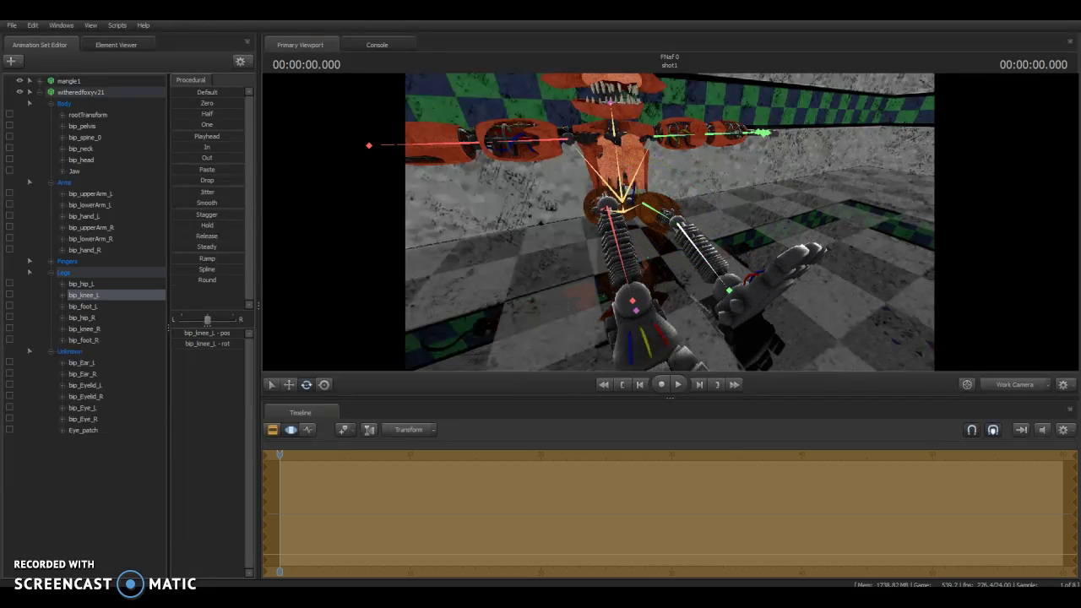
click(729, 290)
drag(730, 296, 659, 254)
Step: Rotate Foxy's right arm joints so the arm hangs down with the hand near the floor
click(720, 218)
drag(743, 196, 669, 318)
click(724, 299)
click(632, 332)
mouse_move(569, 337)
mouse_down()
mouse_move(591, 346)
mouse_move(634, 338)
mouse_move(573, 344)
mouse_move(572, 319)
mouse_move(609, 330)
mouse_move(592, 311)
mouse_move(559, 324)
mouse_move(554, 345)
mouse_up()
drag(676, 253, 710, 224)
Step: Rotate Foxy's right and left ears outward and down so they droop sideways
click(635, 212)
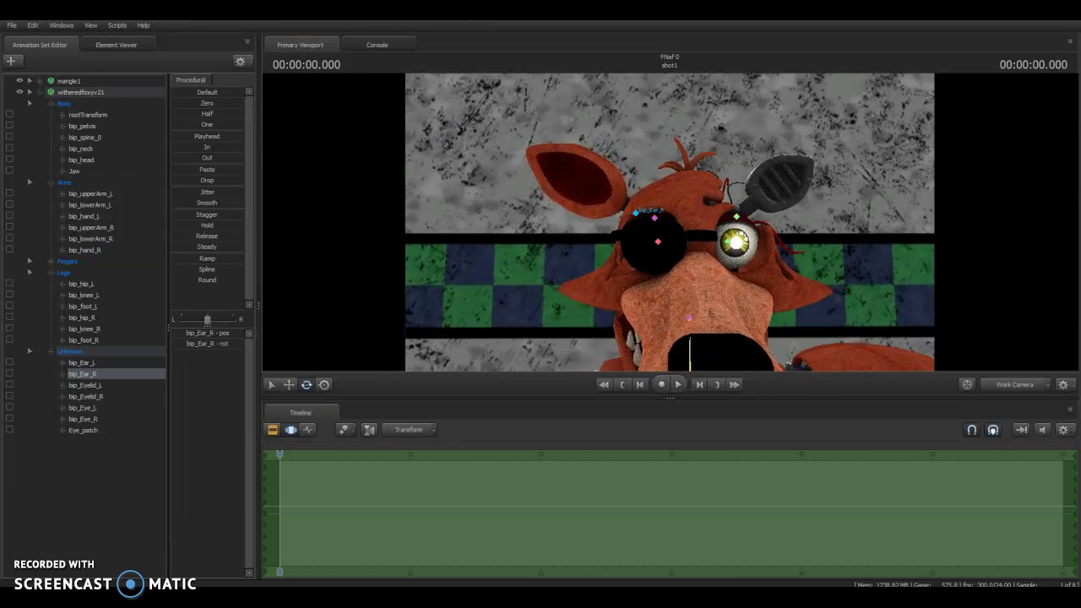
drag(635, 213, 690, 353)
click(737, 217)
drag(737, 218, 773, 235)
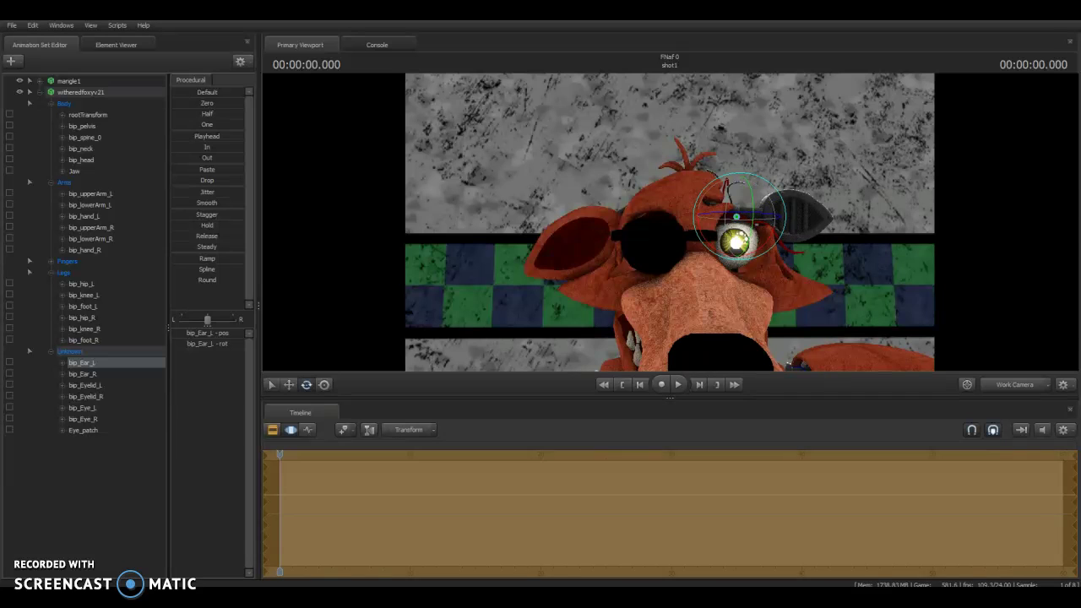
Step: Slide Foxy's left eyeball out of its socket sideways and rotate the left eyelid shut
click(735, 243)
key(w)
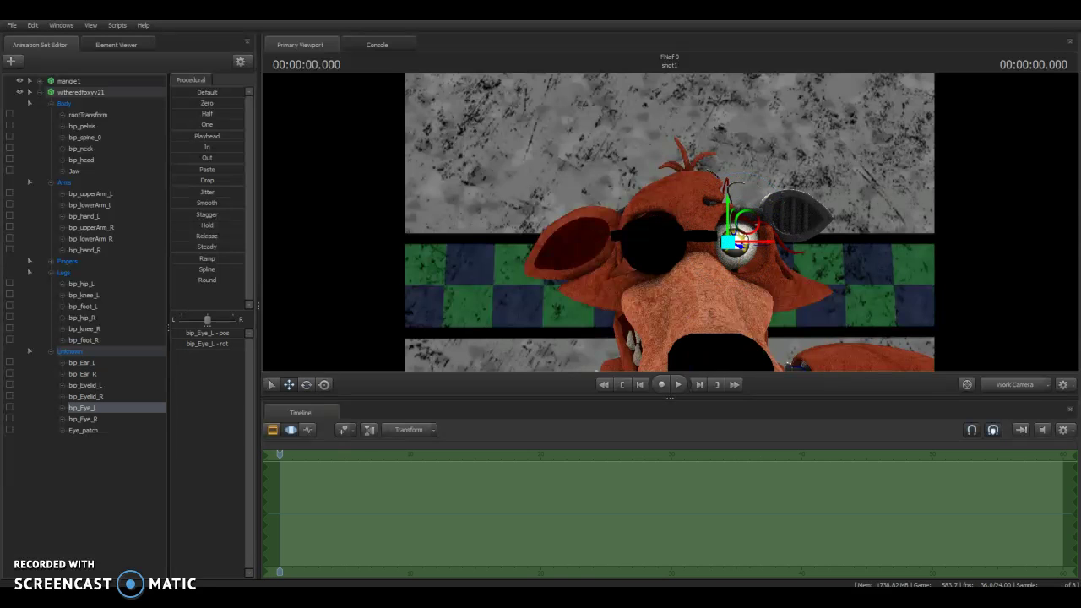
drag(760, 242, 903, 242)
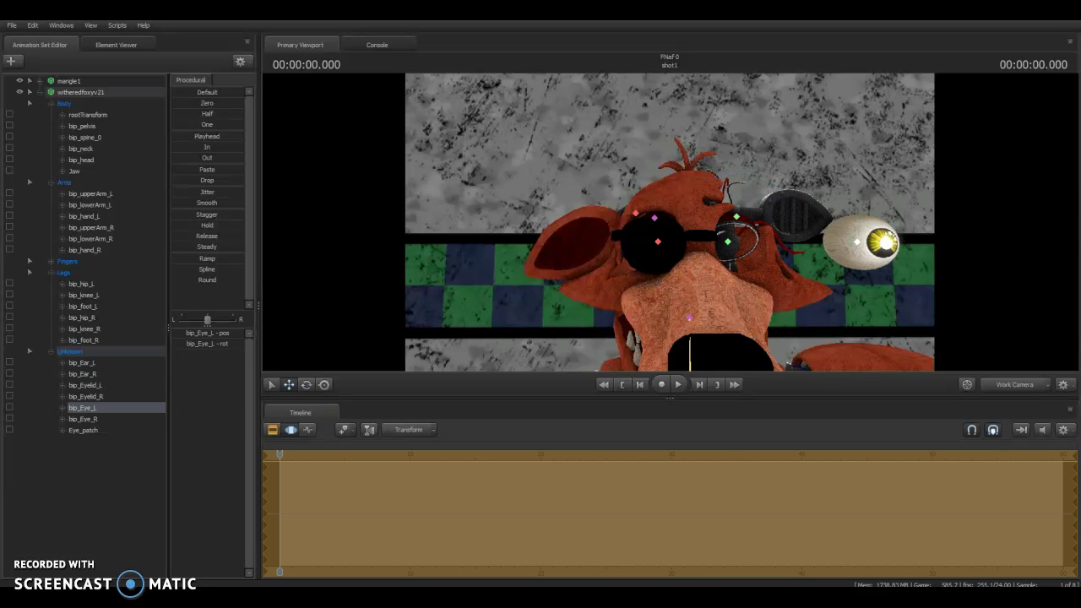
click(728, 241)
key(e)
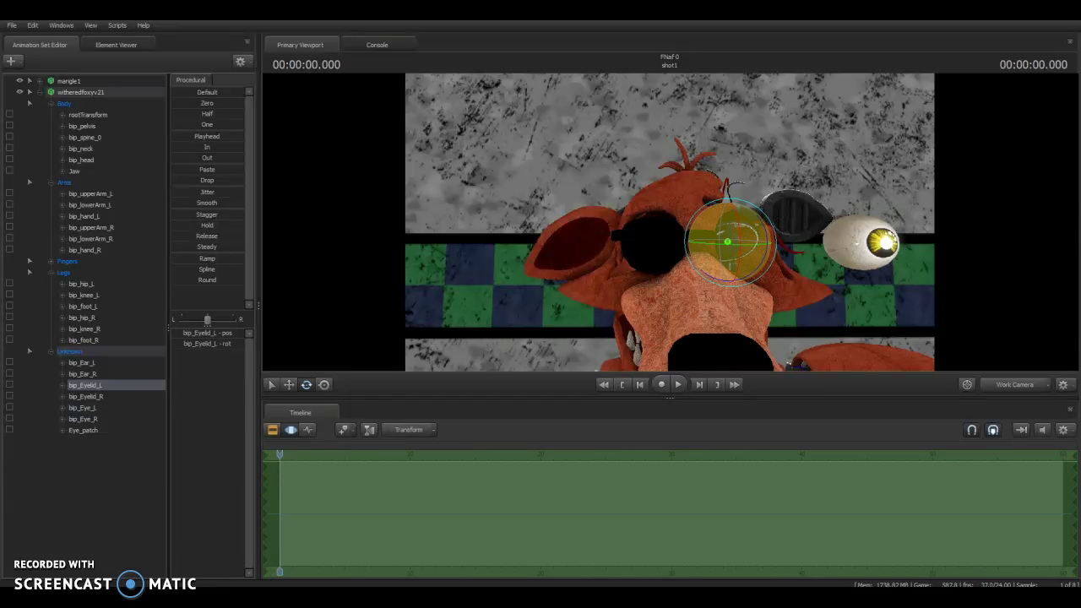
drag(729, 241, 731, 254)
Step: Move Foxy's left eyeball back into its socket behind the closed eyelid
key(w)
click(858, 243)
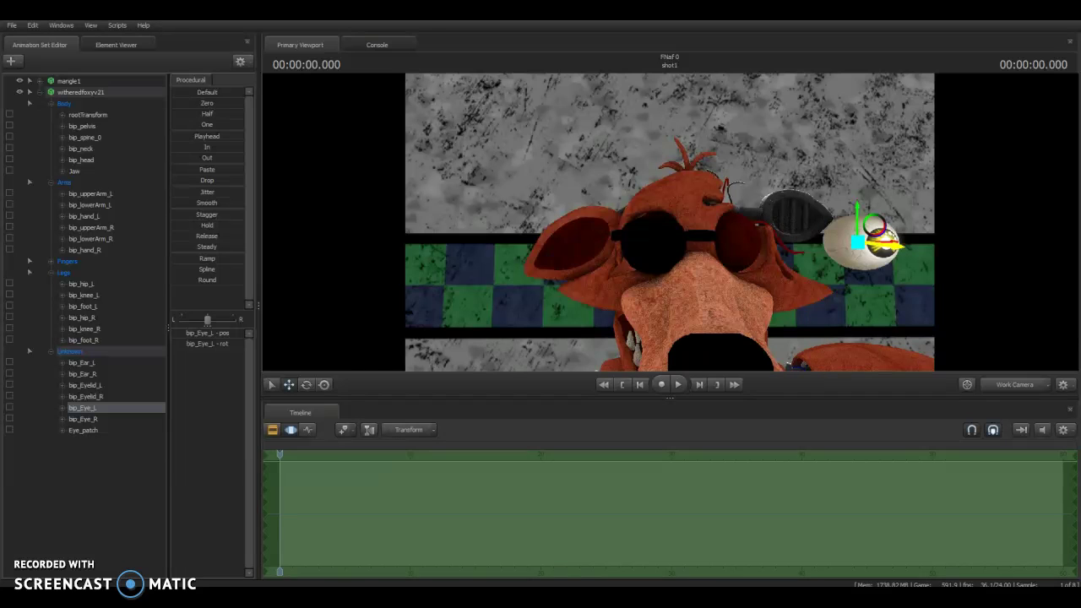
drag(857, 242, 728, 243)
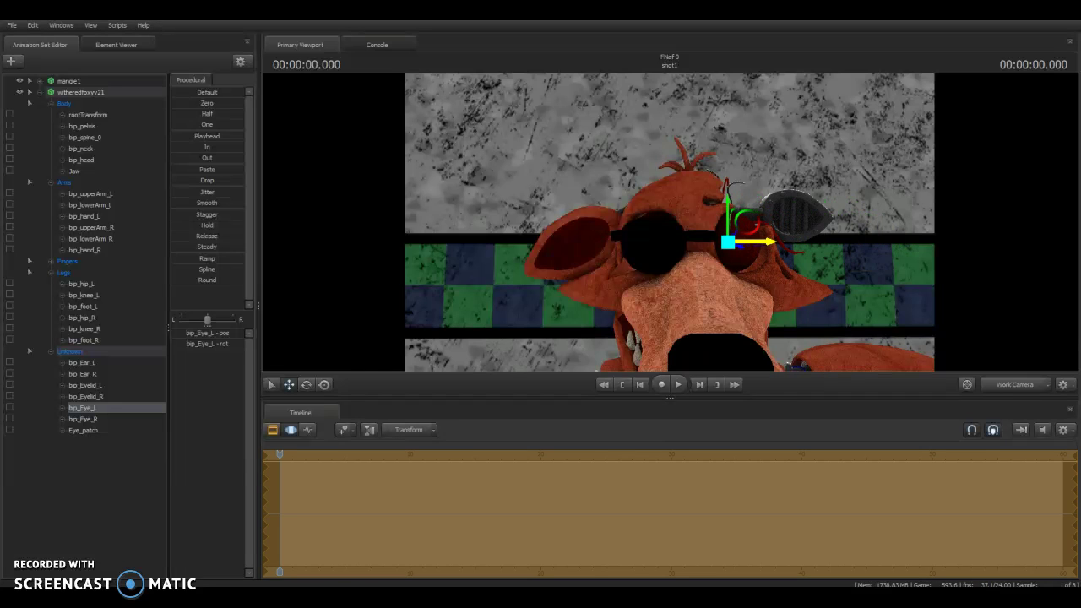
Step: Rotate Foxy's eye patch up onto the forehead to uncover the right eye
key(q)
click(655, 217)
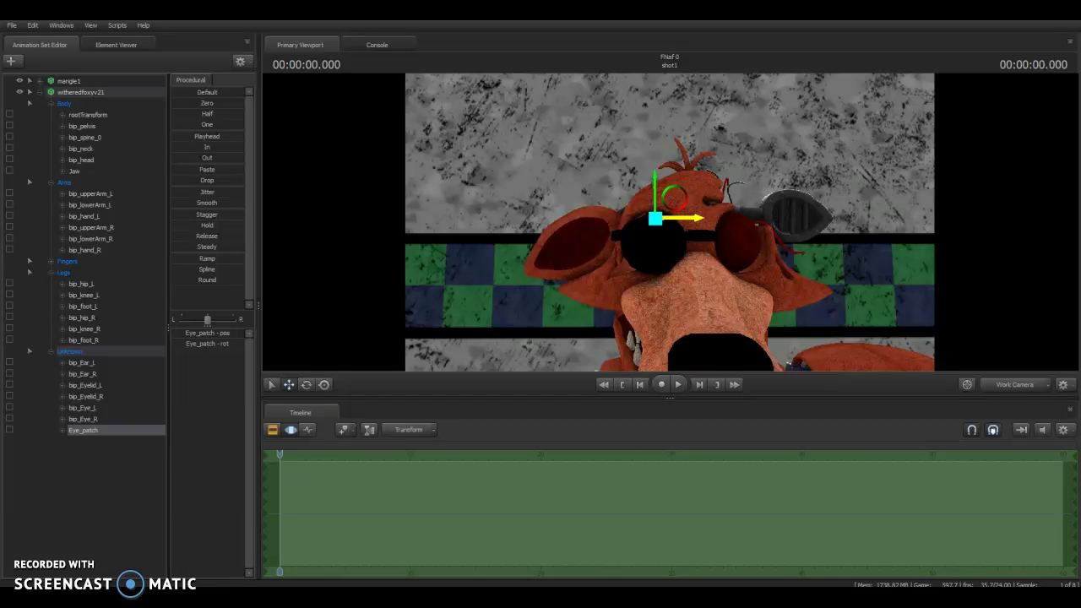
key(e)
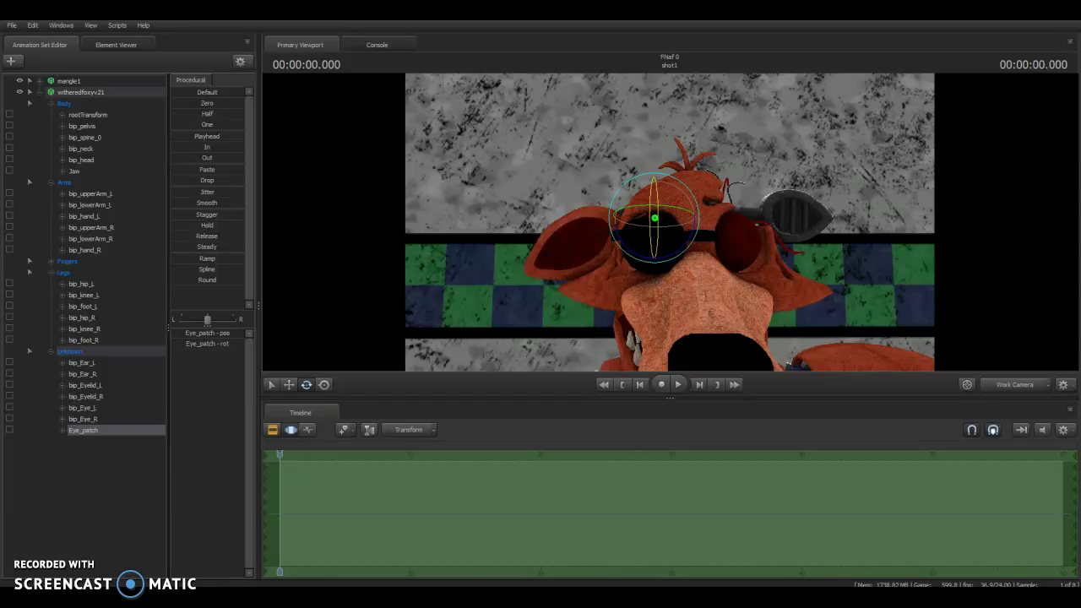
drag(655, 220, 656, 243)
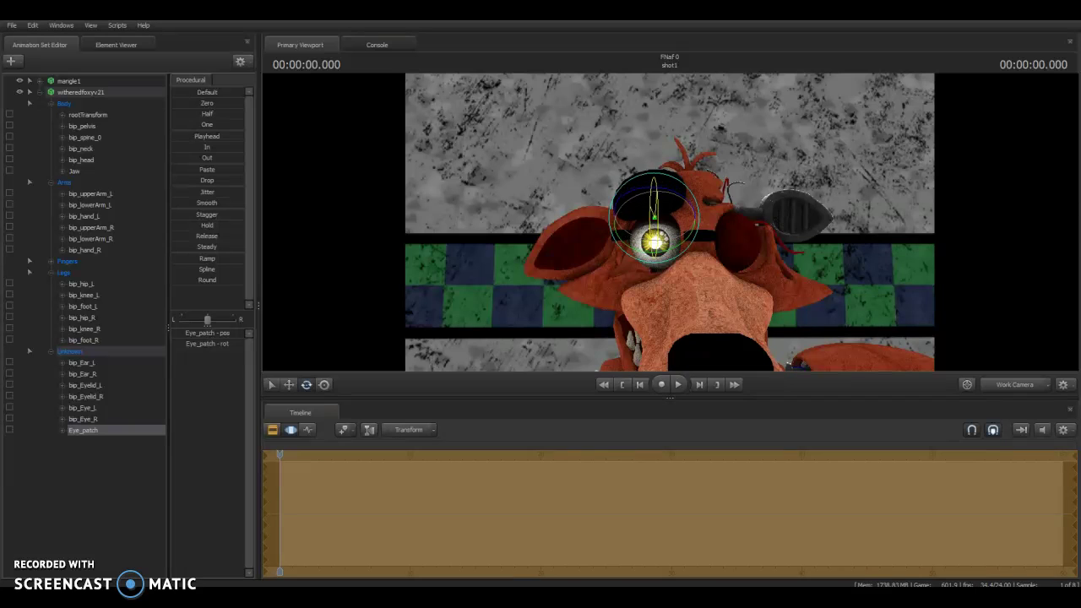
Step: Slide Foxy's right eyeball out of its socket sideways and rotate the right eyelid shut
click(654, 244)
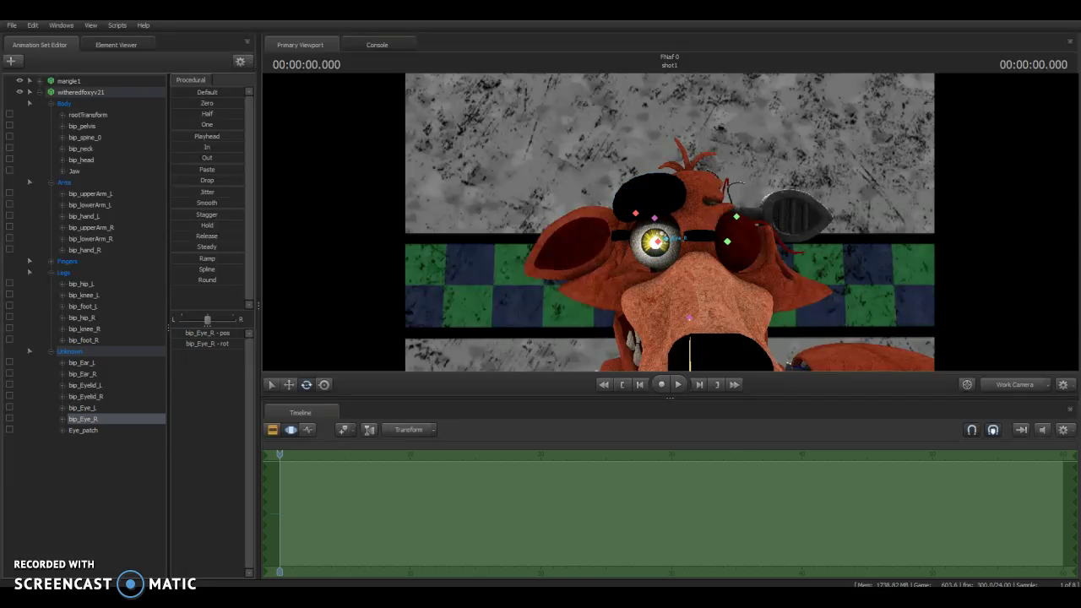
key(w)
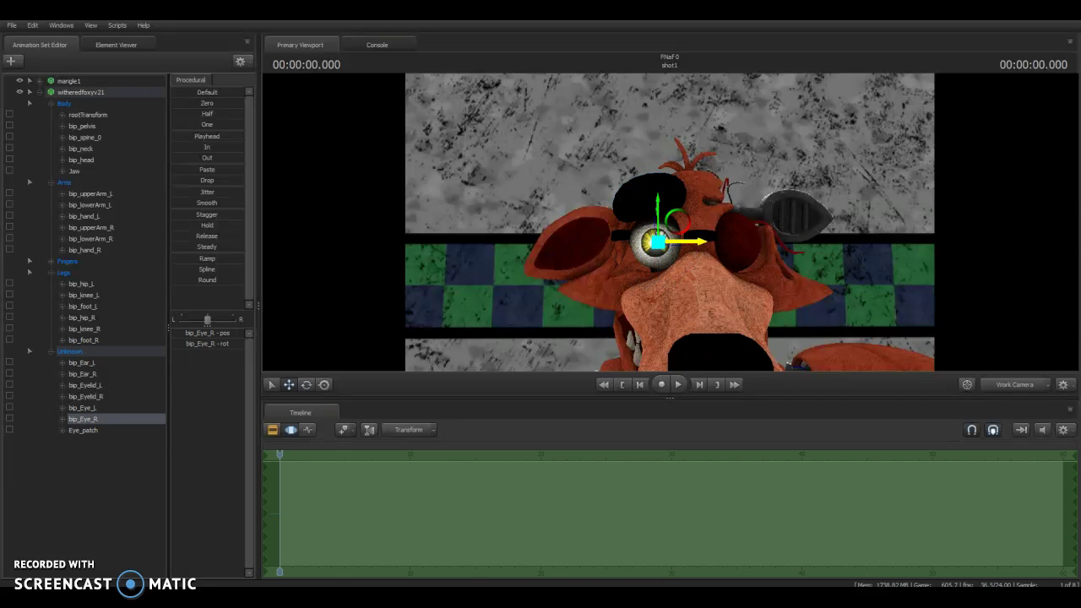
drag(655, 243, 515, 243)
click(658, 242)
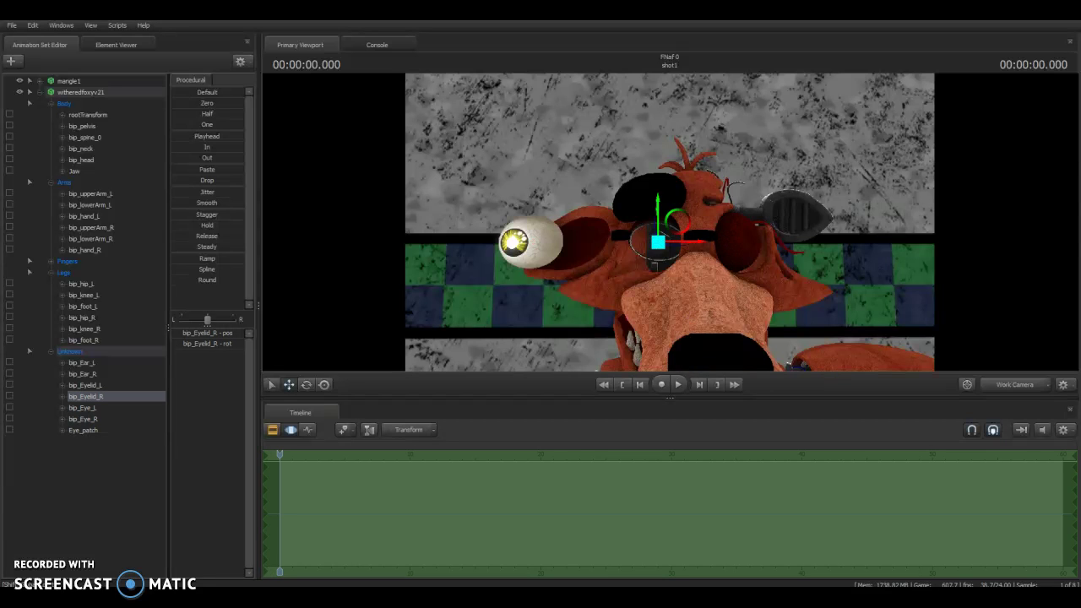
key(e)
drag(658, 241, 656, 245)
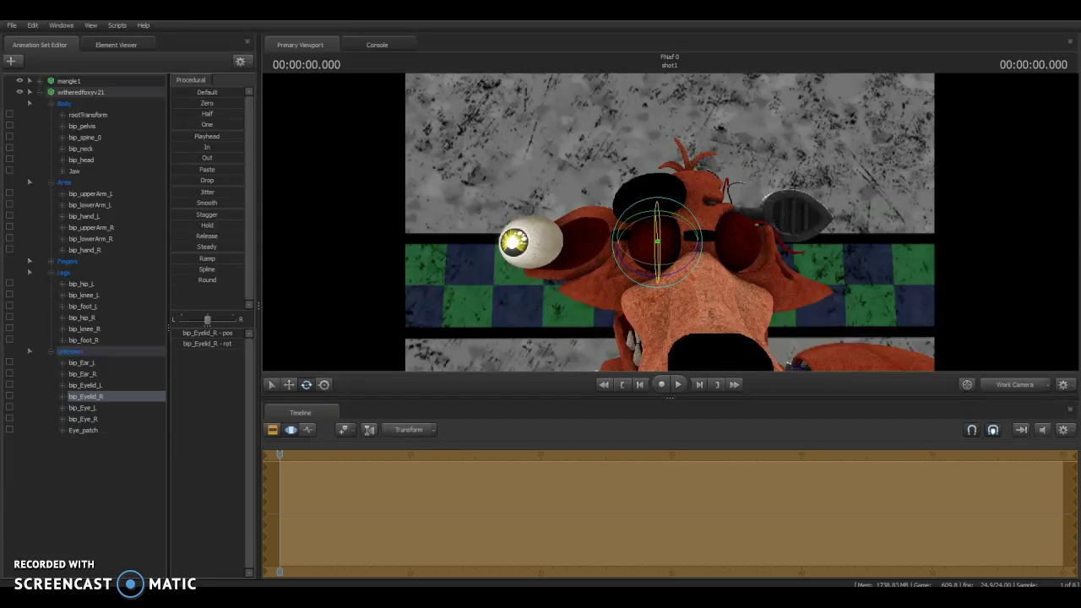
Step: Move Foxy's right eyeball back into its socket behind the closed eyelid
key(w)
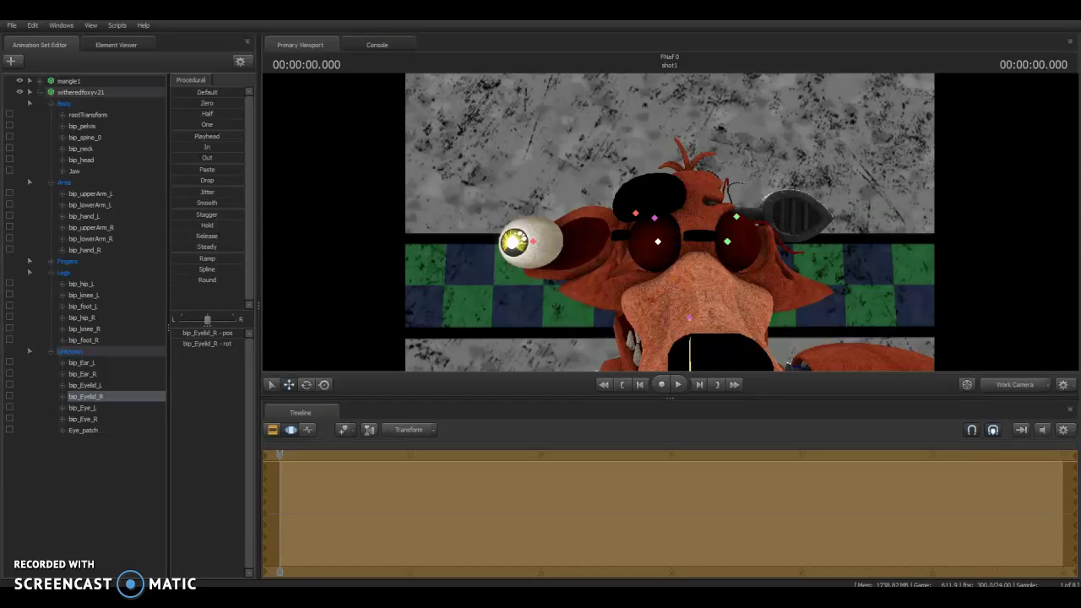
click(532, 243)
drag(534, 242, 655, 242)
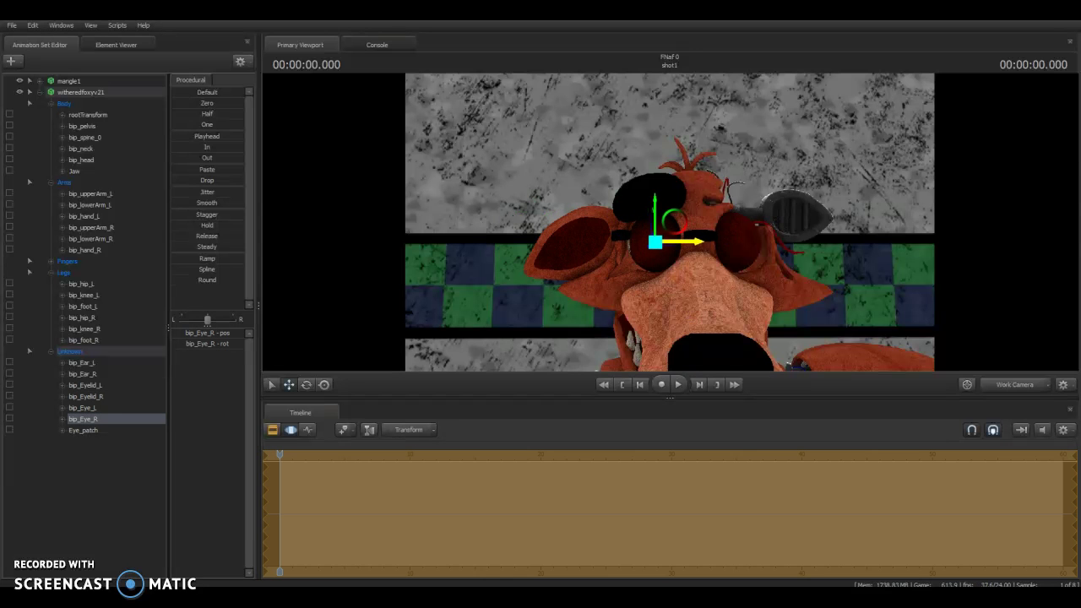
Step: Rotate Foxy's jaw downward so the mouth is wide open
scroll(670, 221, down, 5)
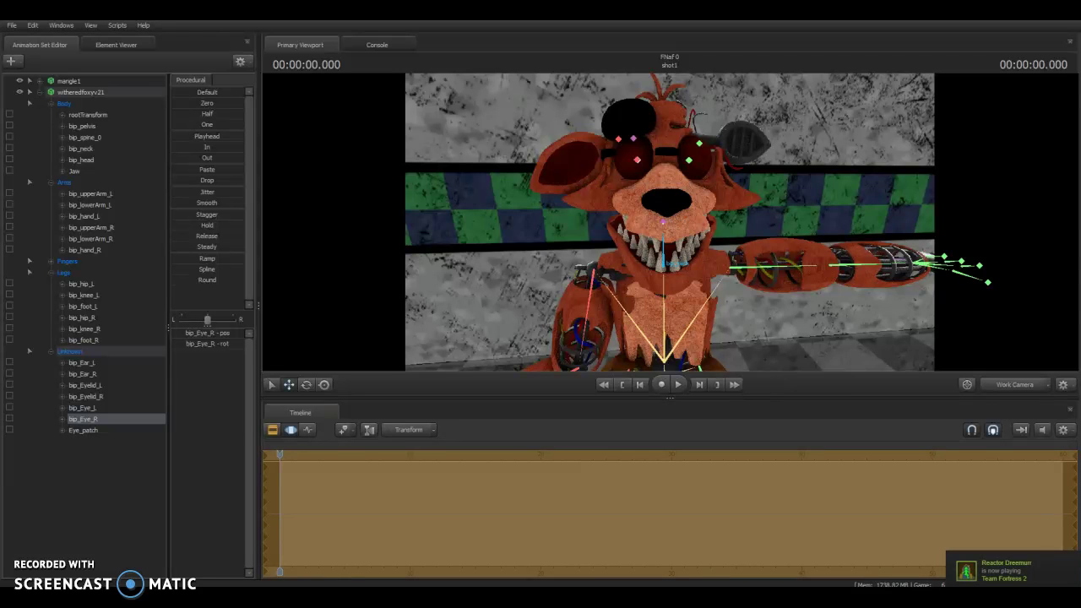
click(664, 222)
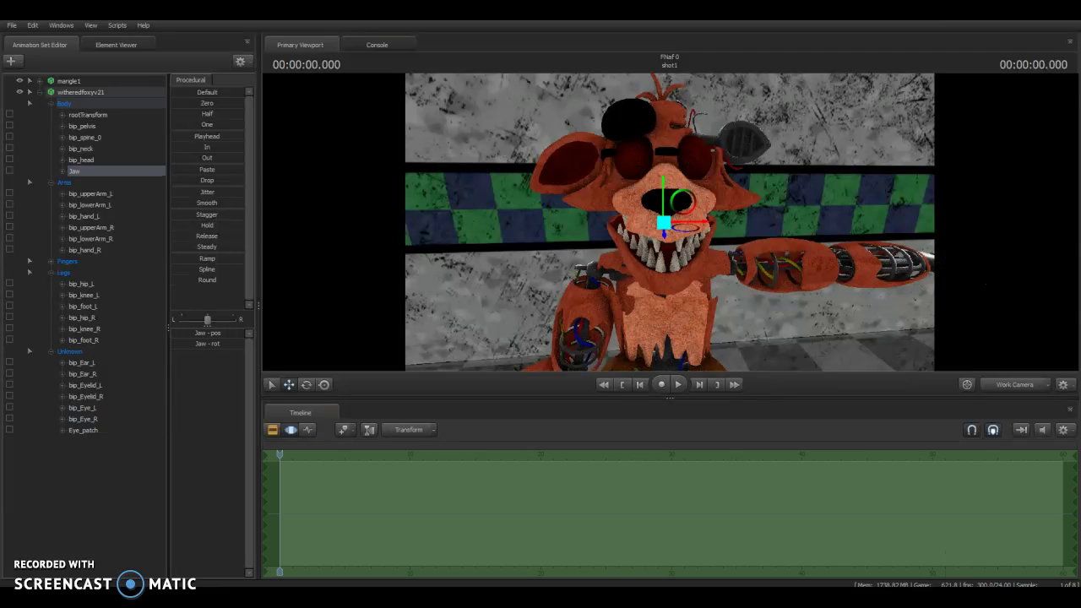
key(e)
drag(663, 221, 664, 240)
key(ctrl+z)
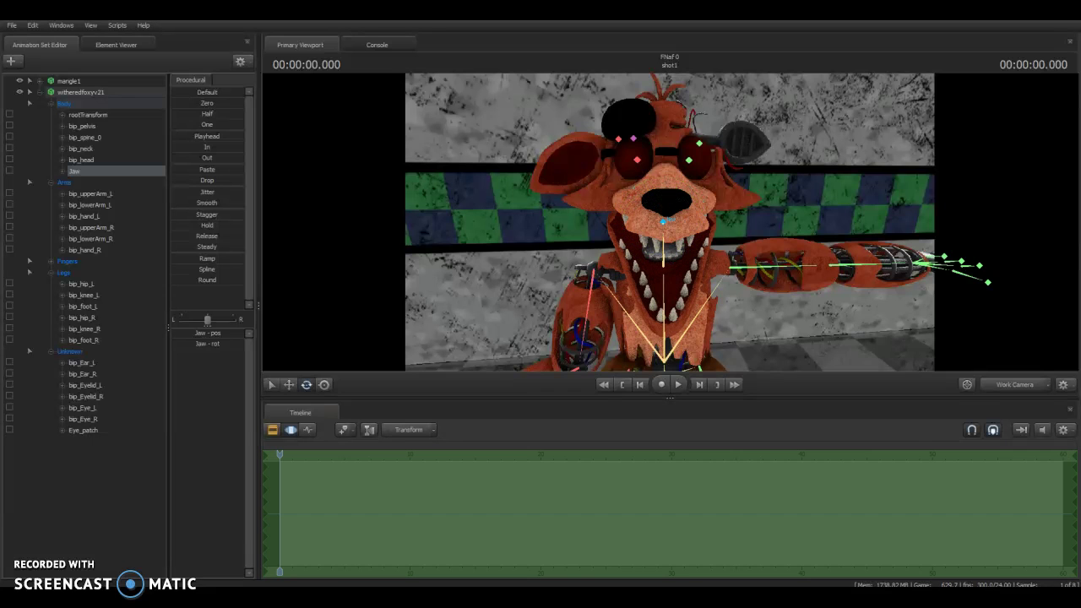
Step: Tilt and turn Foxy's head toward its right shoulder and adjust the jaw rotation
click(81, 160)
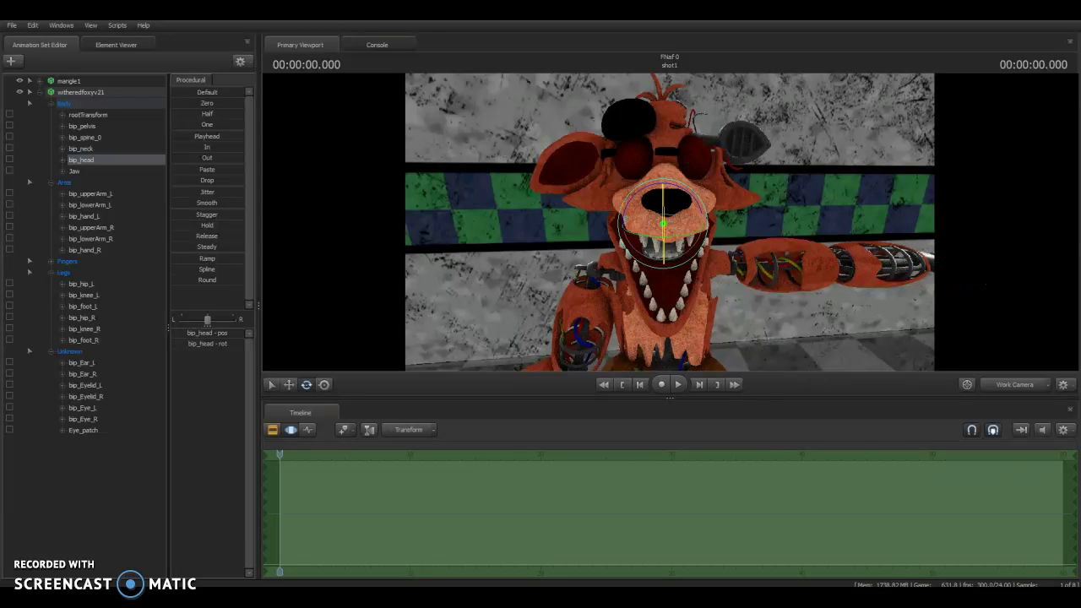
drag(664, 221, 686, 194)
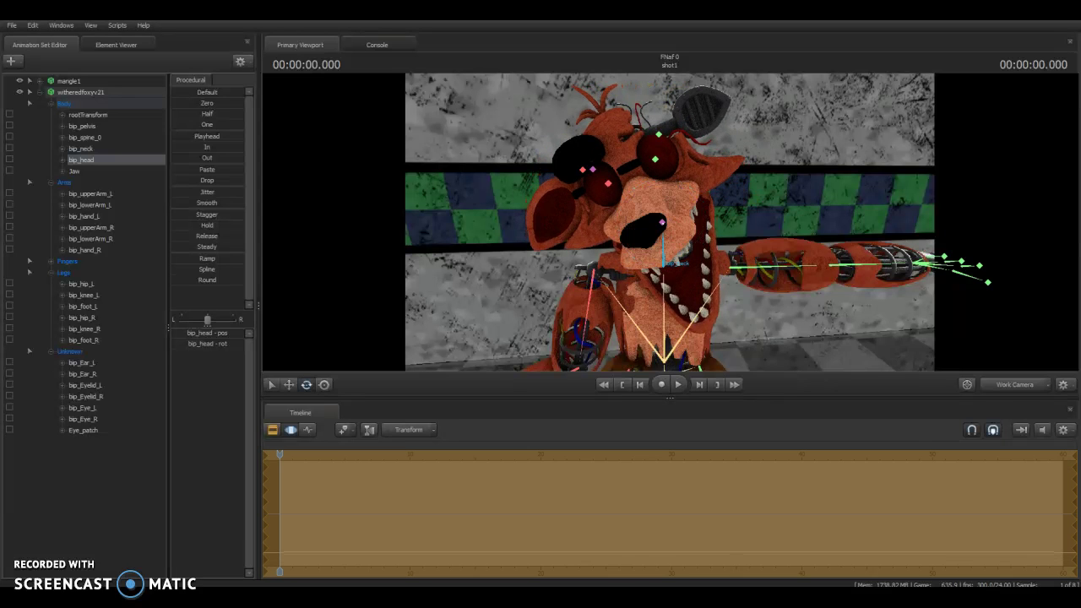
click(74, 171)
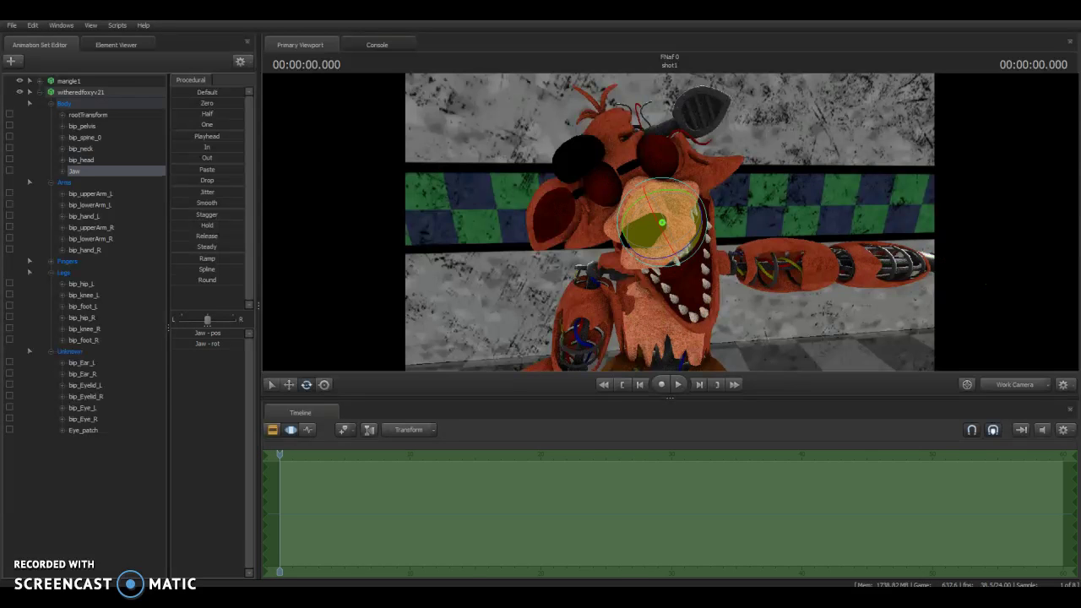
drag(662, 221, 663, 223)
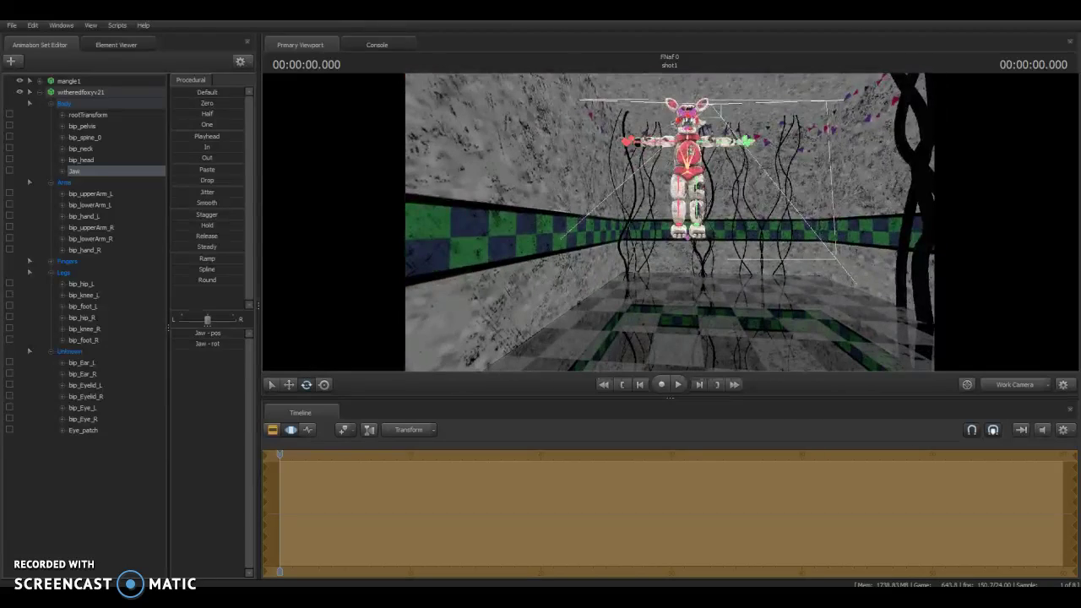
Step: Move the mangle1 model by its rootTransform down to the floor near the seated Foxy
click(663, 222)
key(w)
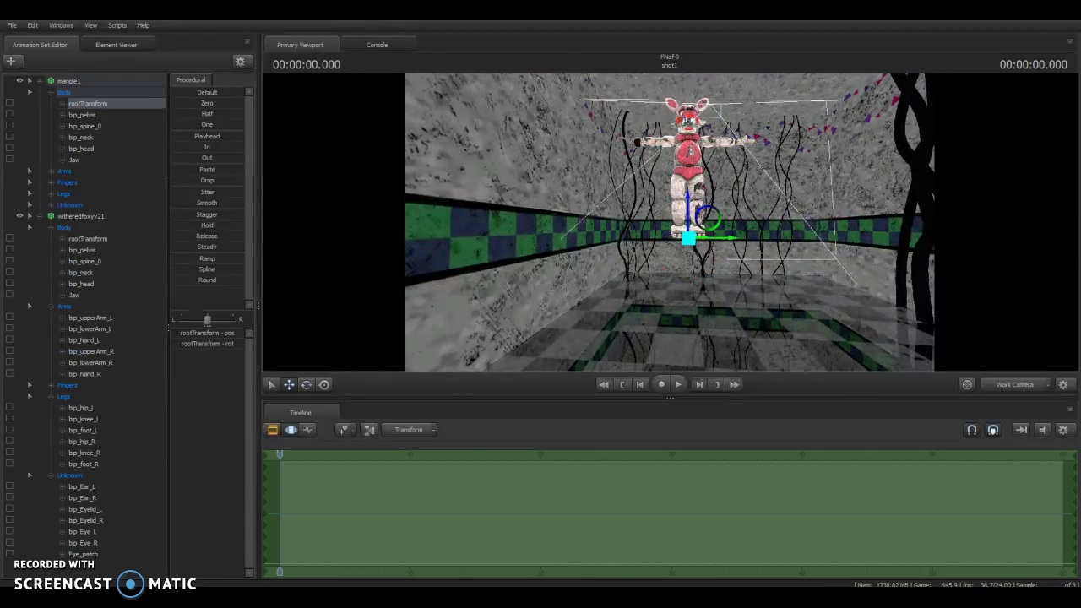
drag(718, 238, 908, 369)
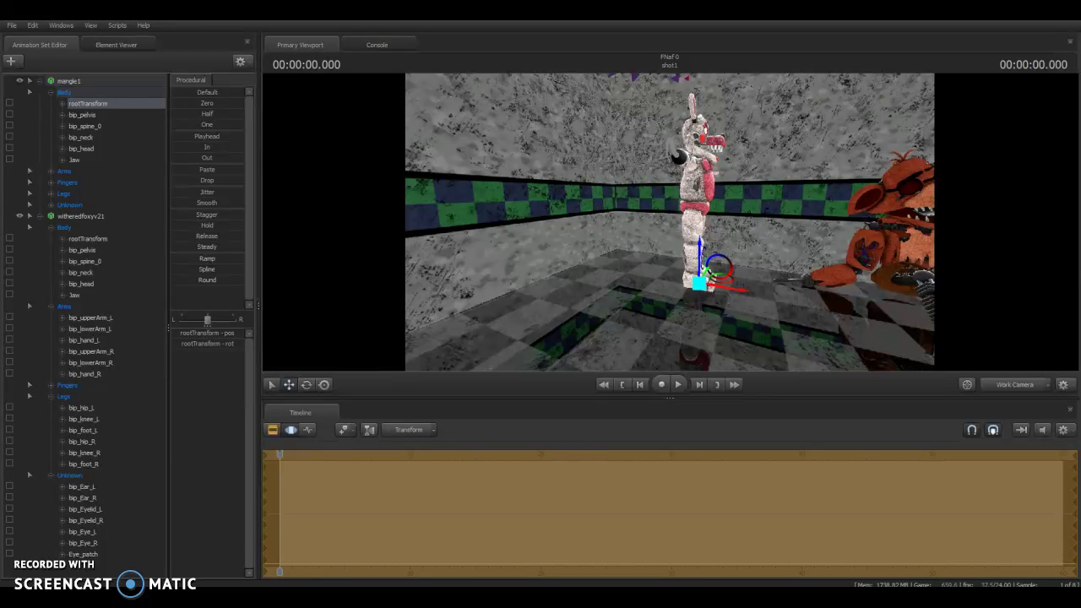
drag(908, 369, 908, 369)
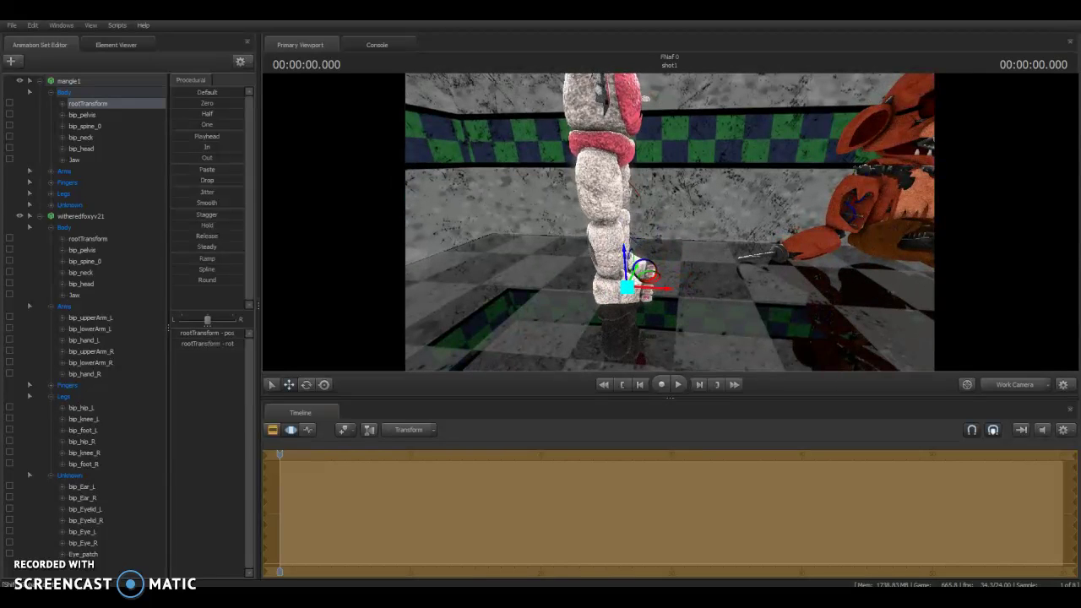
Step: Turn the mangle1 model and move it in front of Foxy, between Foxy's outstretched legs
key(e)
drag(625, 321, 536, 321)
key(w)
drag(639, 290, 760, 289)
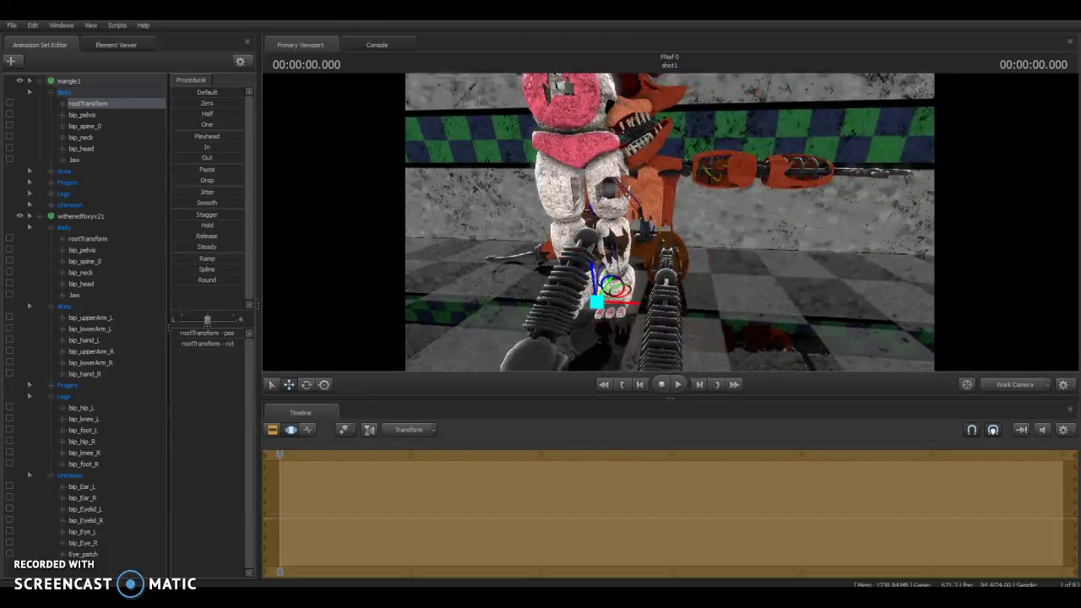
Step: Try placing the mangle1 model beside the seated Foxy, turned to face forward, and undo its last move
drag(625, 302, 743, 308)
key(e)
drag(743, 342, 718, 336)
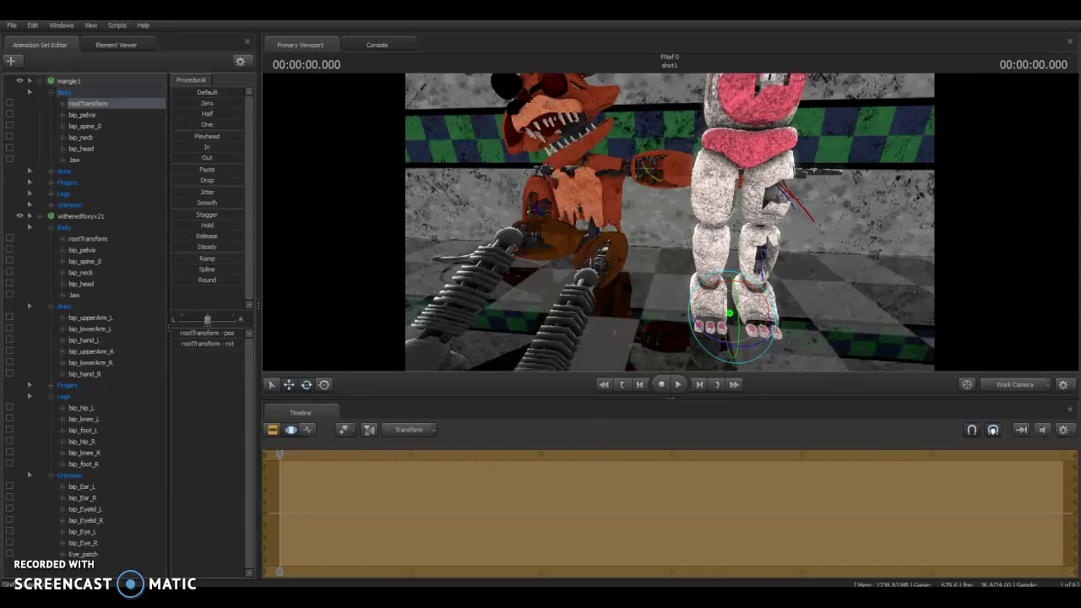
key(w)
drag(728, 315, 591, 253)
key(ctrl+z)
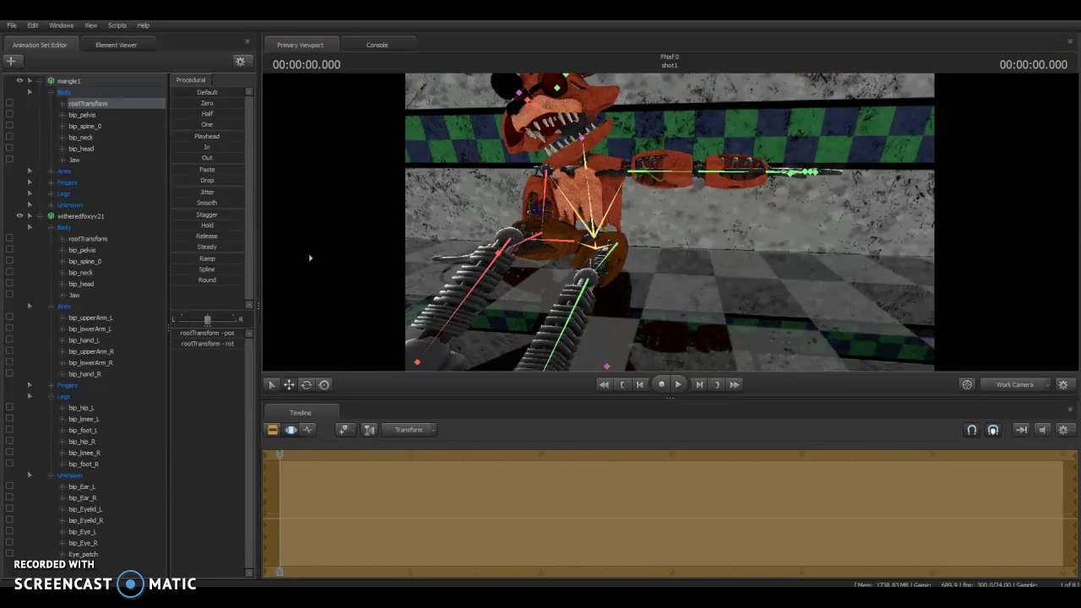
Step: Start adding a new model to the scene and filter the model files by "mangle"
drag(670, 222, 617, 207)
drag(653, 244, 664, 367)
drag(591, 254, 503, 252)
click(11, 60)
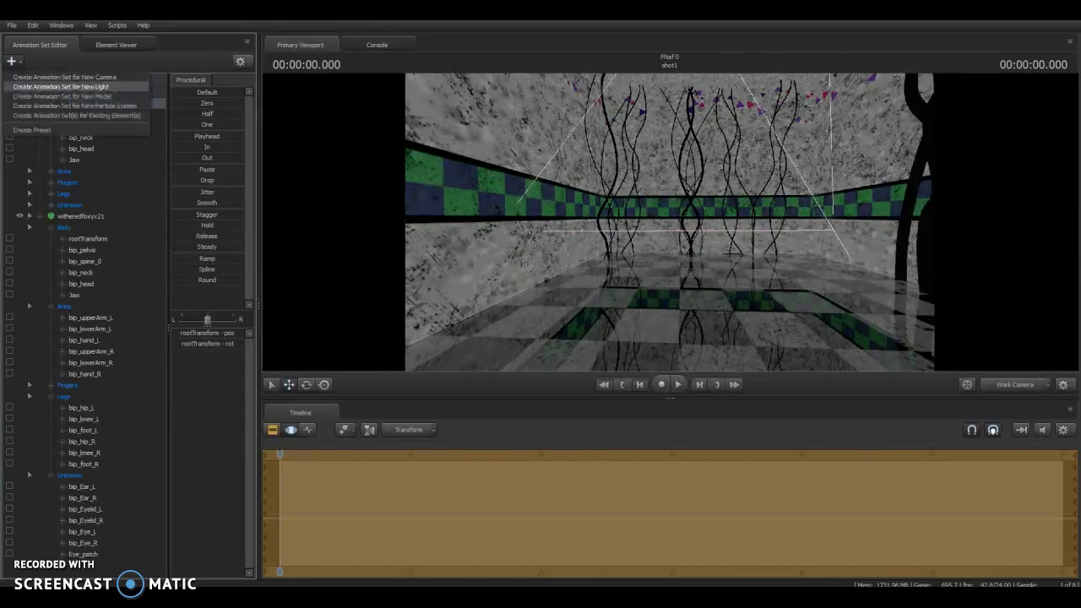
click(50, 69)
text(mangle)
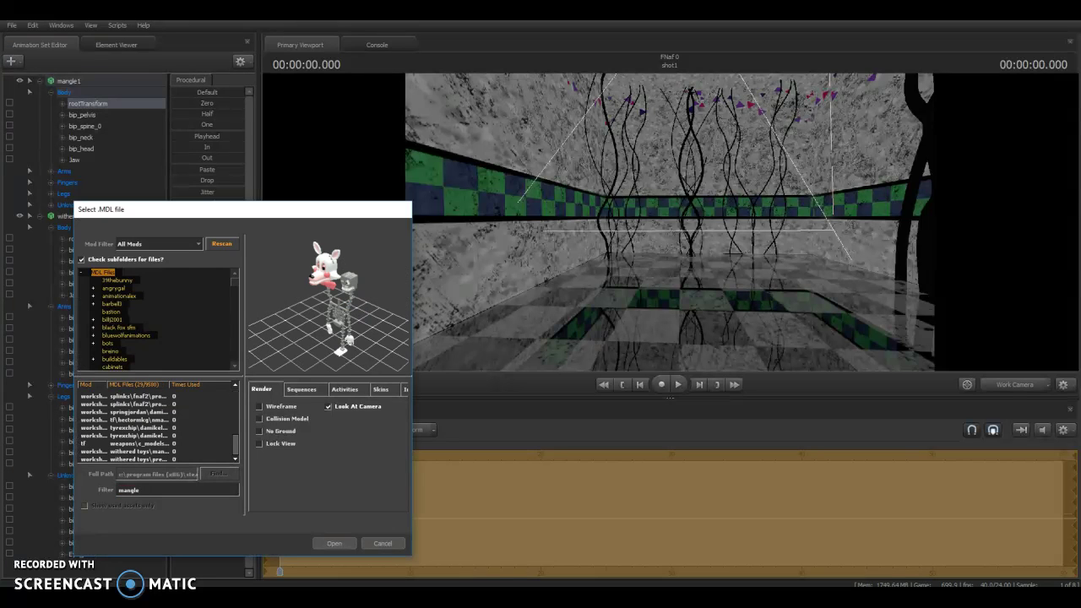
Step: Preview the listed mangle models one after another to find a suitable replacement for the scene
click(153, 444)
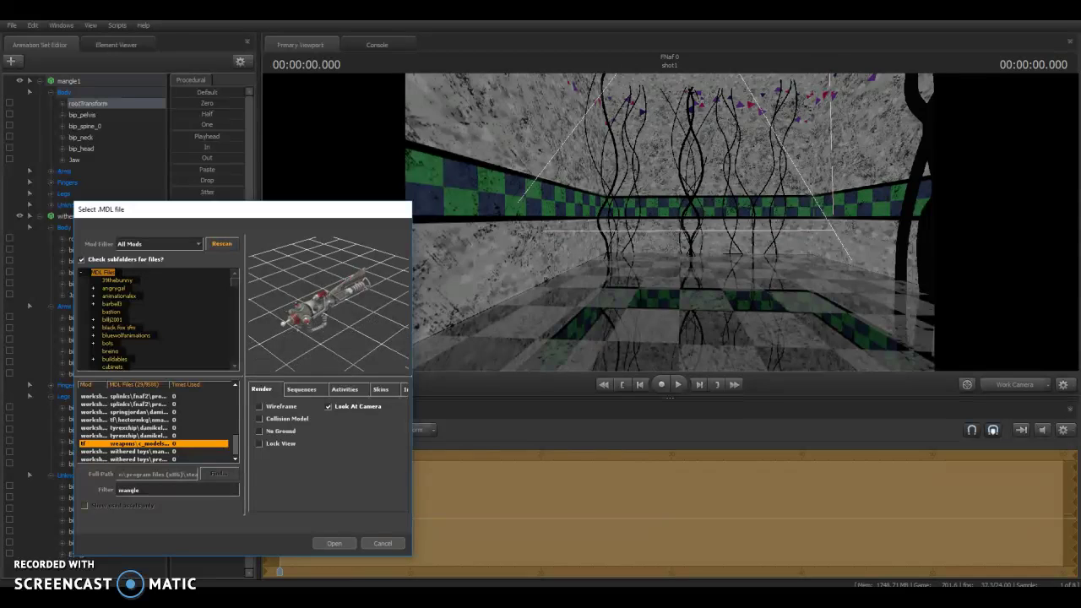
click(152, 435)
click(152, 428)
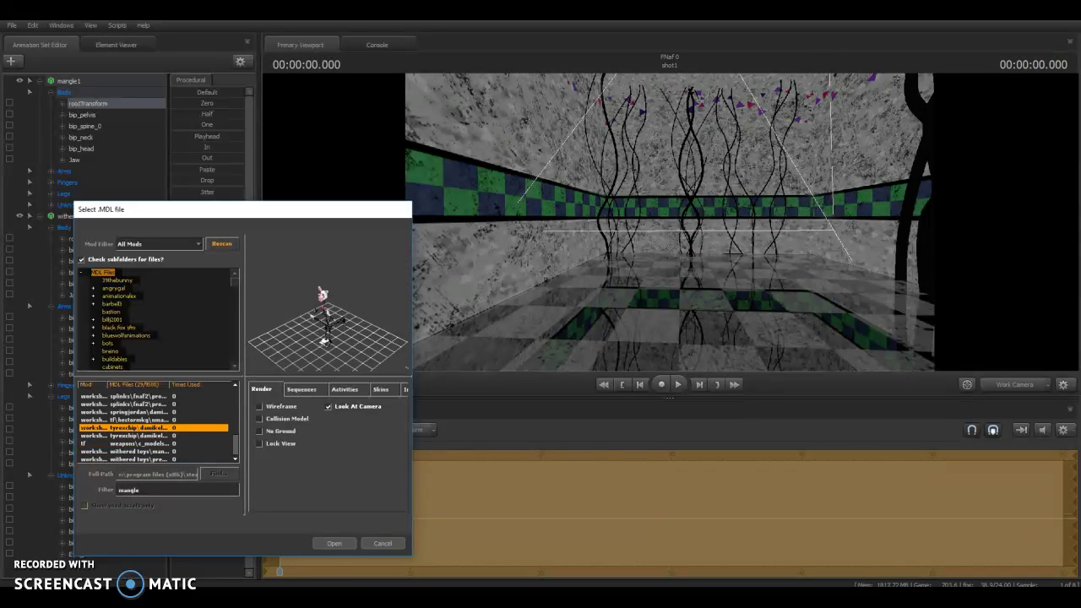
click(152, 420)
click(152, 413)
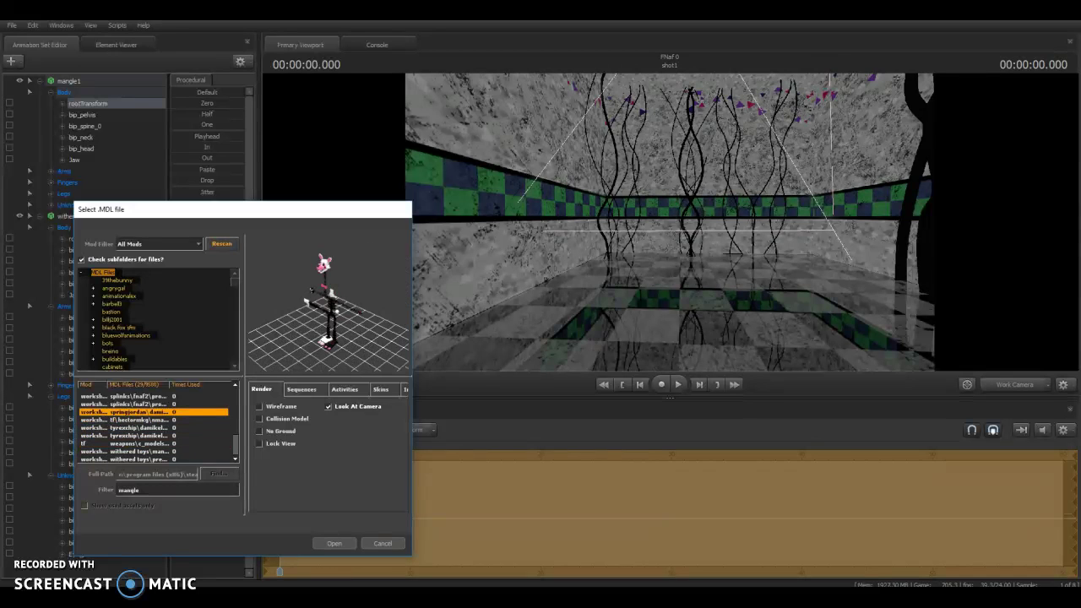
click(152, 404)
click(152, 396)
scroll(152, 423, up, 2)
click(152, 436)
click(152, 428)
click(152, 420)
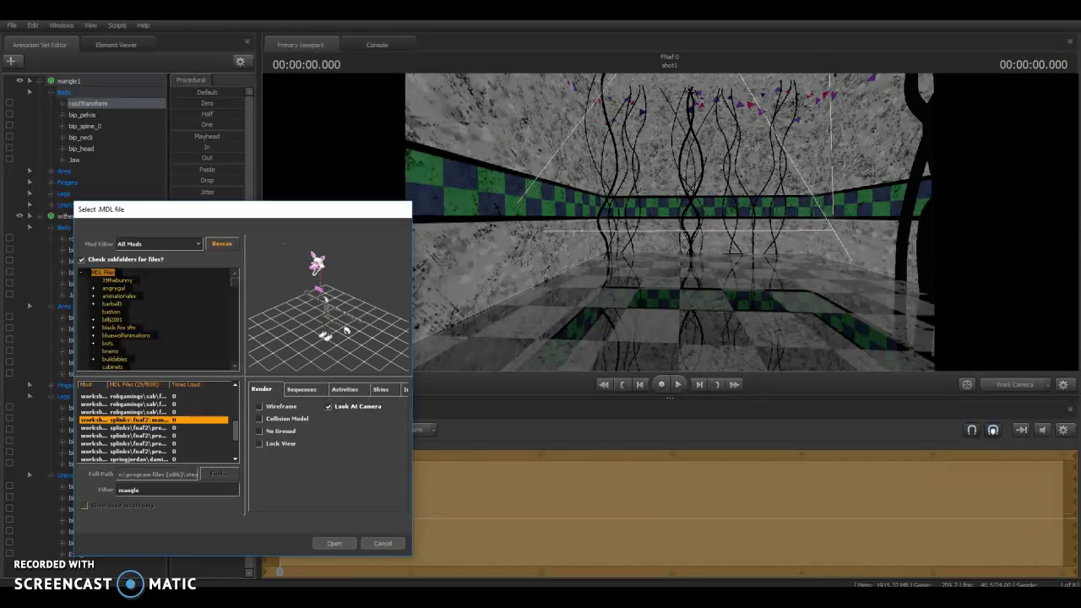
click(152, 412)
click(152, 403)
click(152, 396)
scroll(152, 422, up, 2)
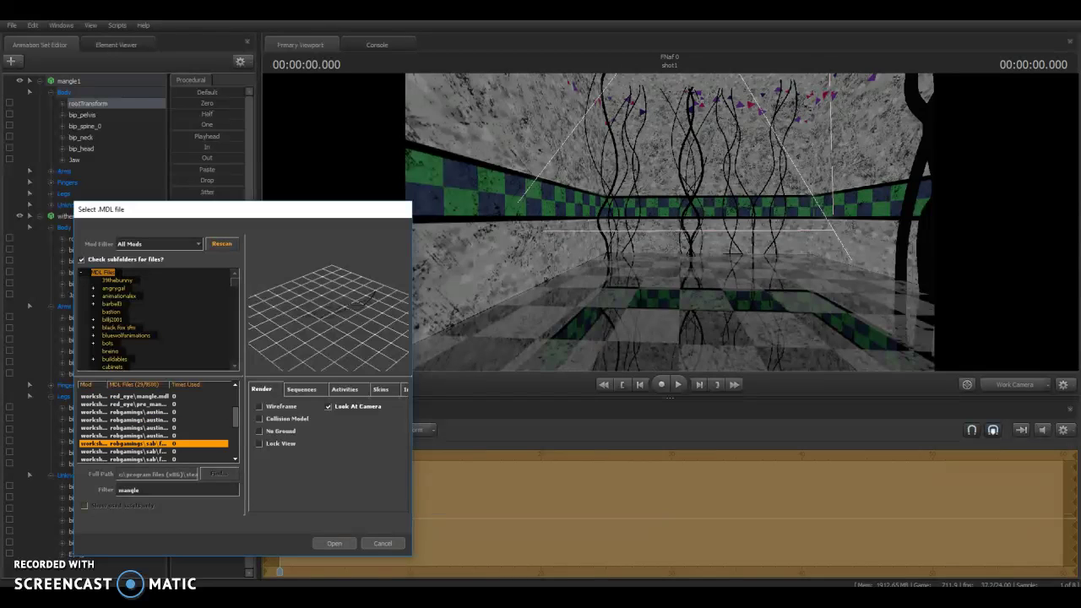
click(152, 436)
click(152, 427)
click(152, 420)
click(152, 412)
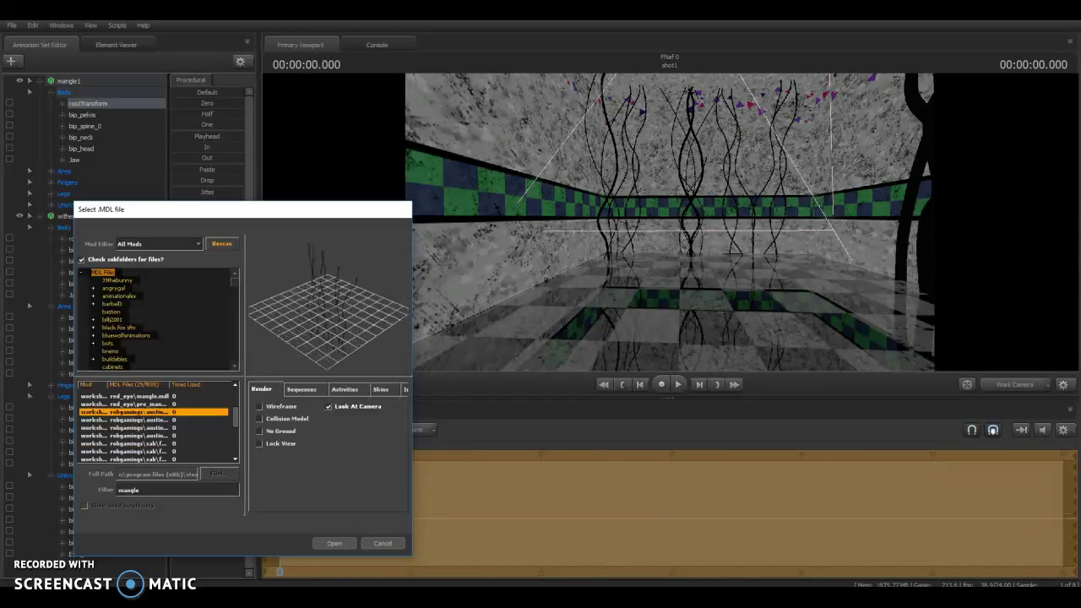
click(152, 404)
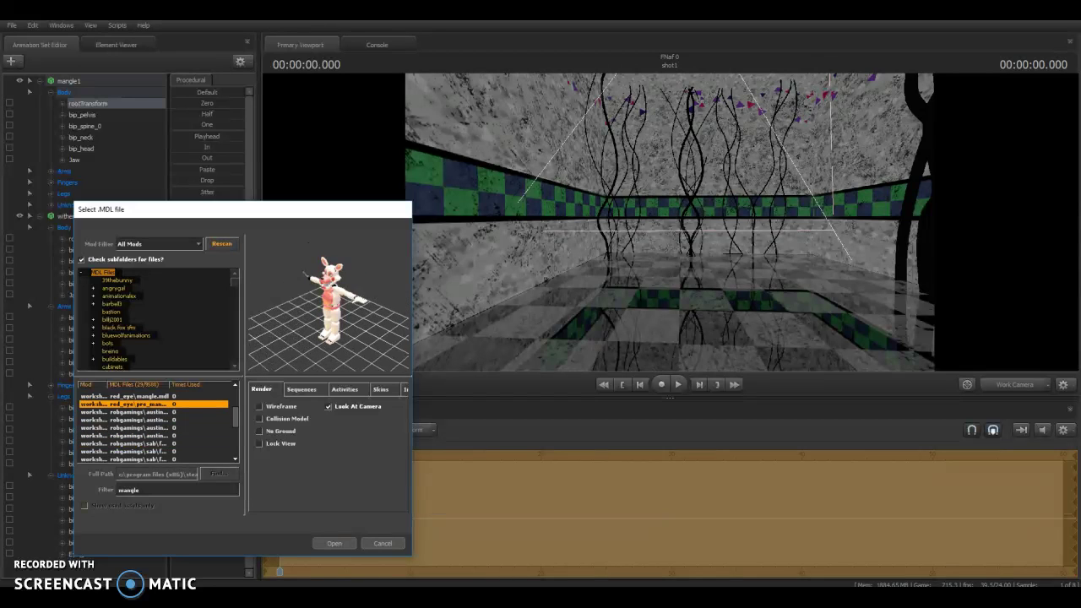
scroll(152, 422, up, 1)
click(152, 412)
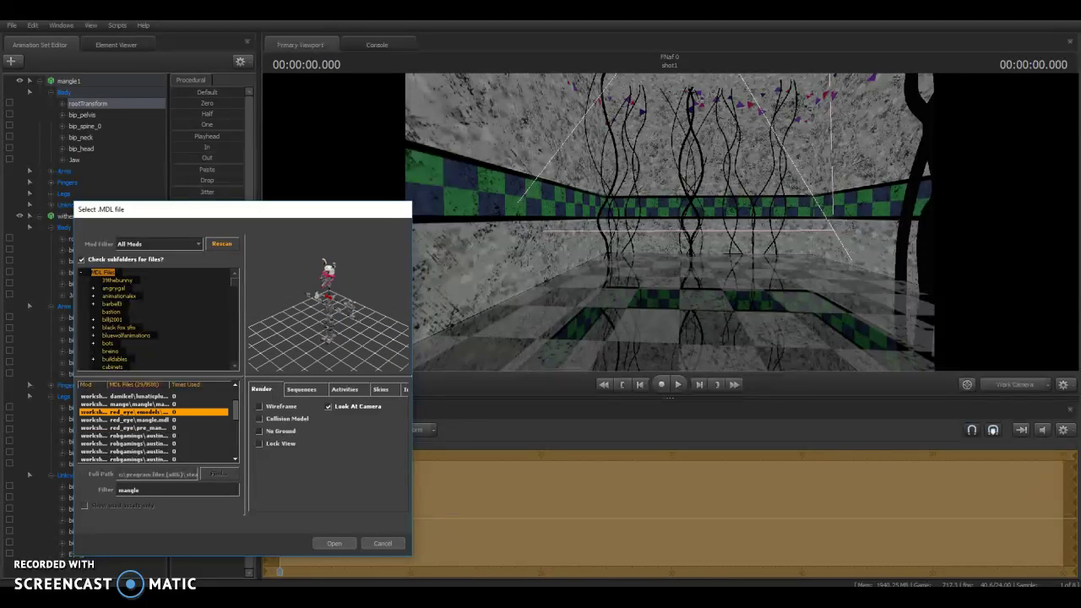
click(152, 404)
click(152, 396)
scroll(152, 422, up, 1)
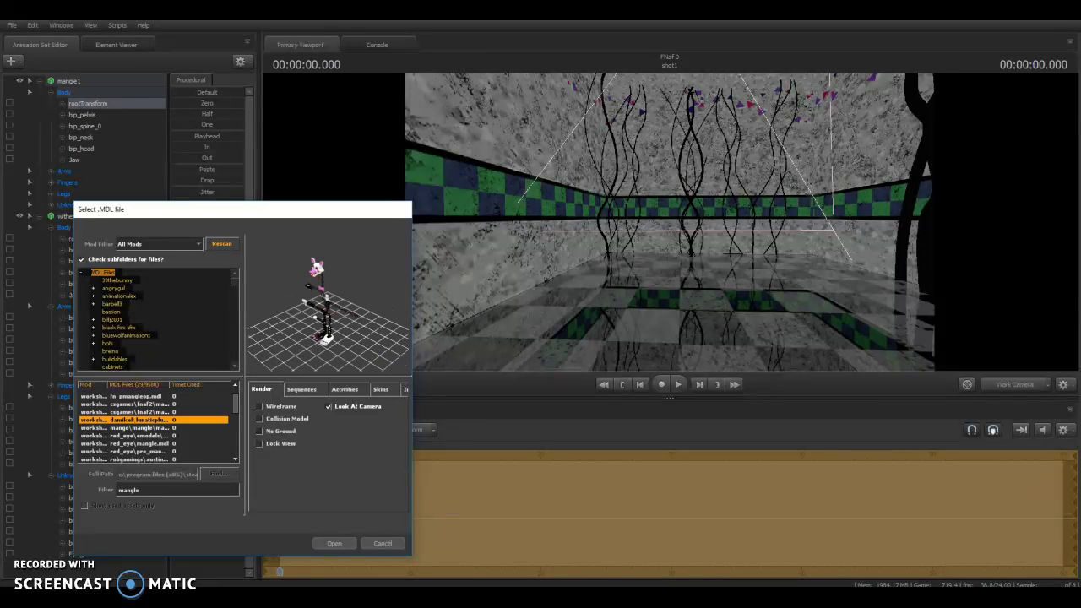
scroll(152, 422, up, 1)
Step: Compare the first mangle models in the file list and load fn_pmanglesp.mdl into the scene
click(152, 403)
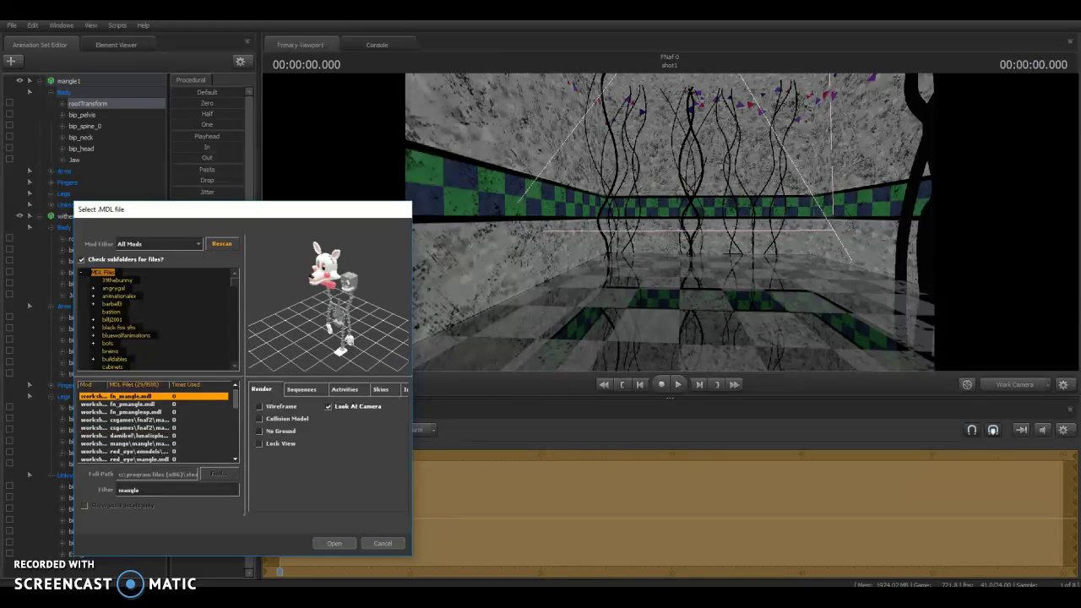
click(152, 411)
click(152, 420)
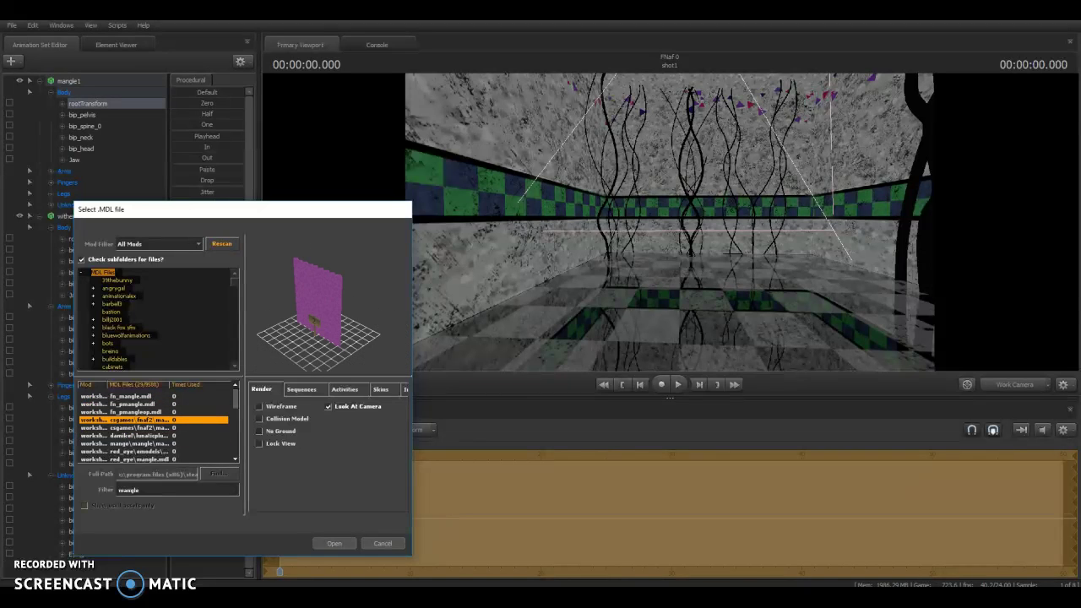
click(152, 427)
click(152, 435)
click(152, 411)
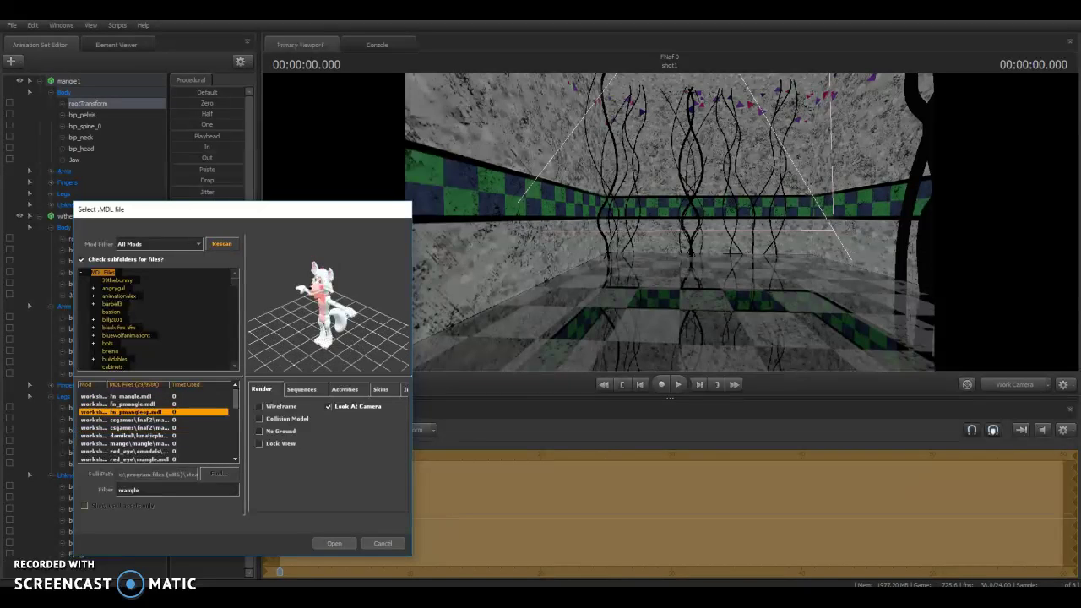
double_click(152, 411)
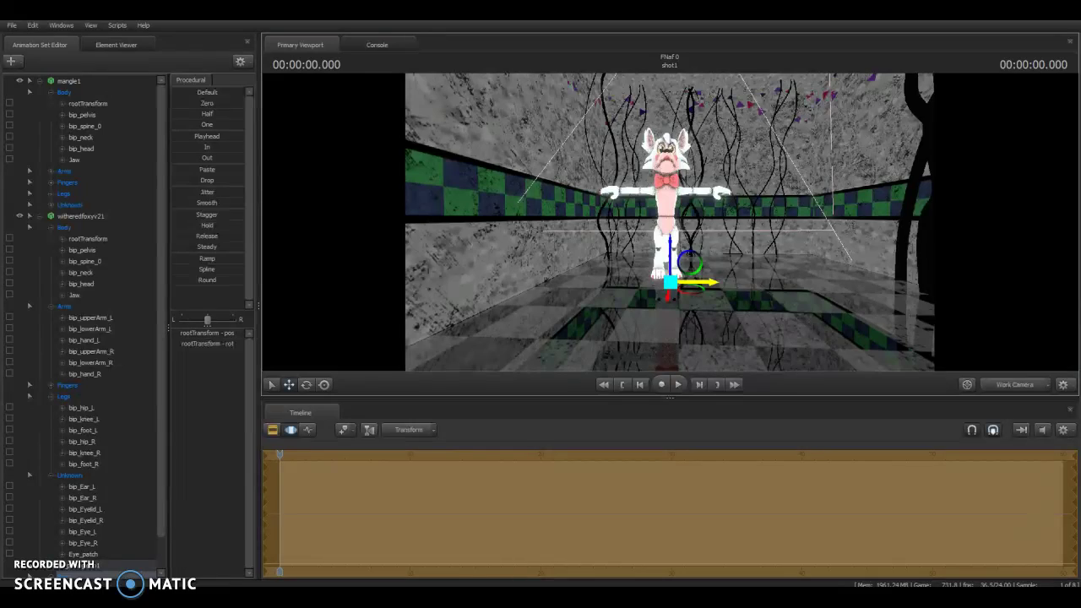
Step: Move the new Mangle model over to the seated Foxy and turn it to face forward
drag(669, 223, 819, 222)
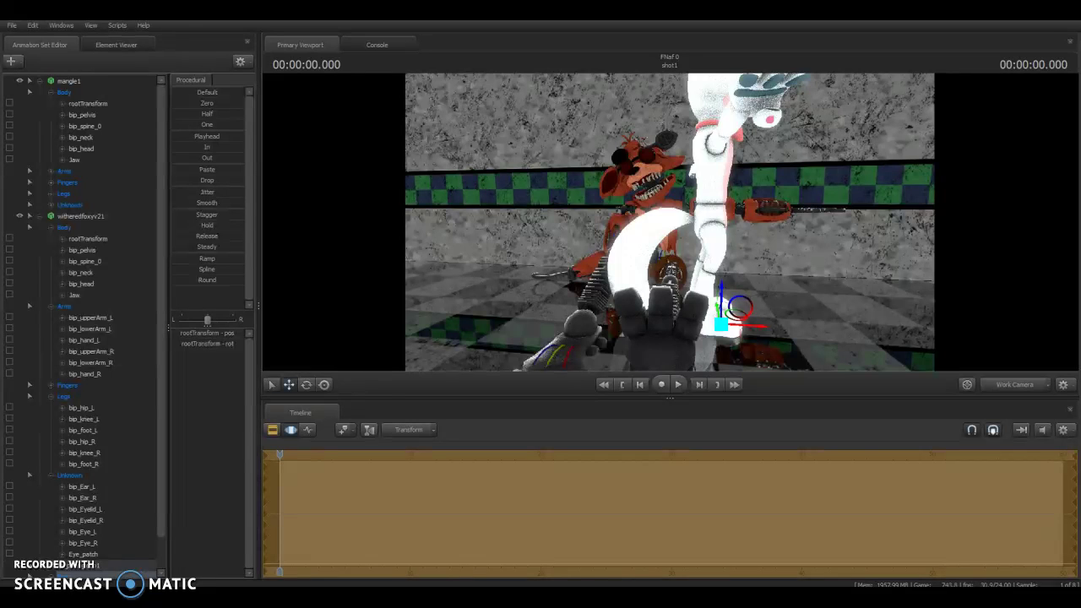
key(e)
drag(743, 296, 744, 253)
drag(670, 222, 650, 218)
Step: Position the new Mangle model right beside Foxy and lower it until its hips are near floor level
key(w)
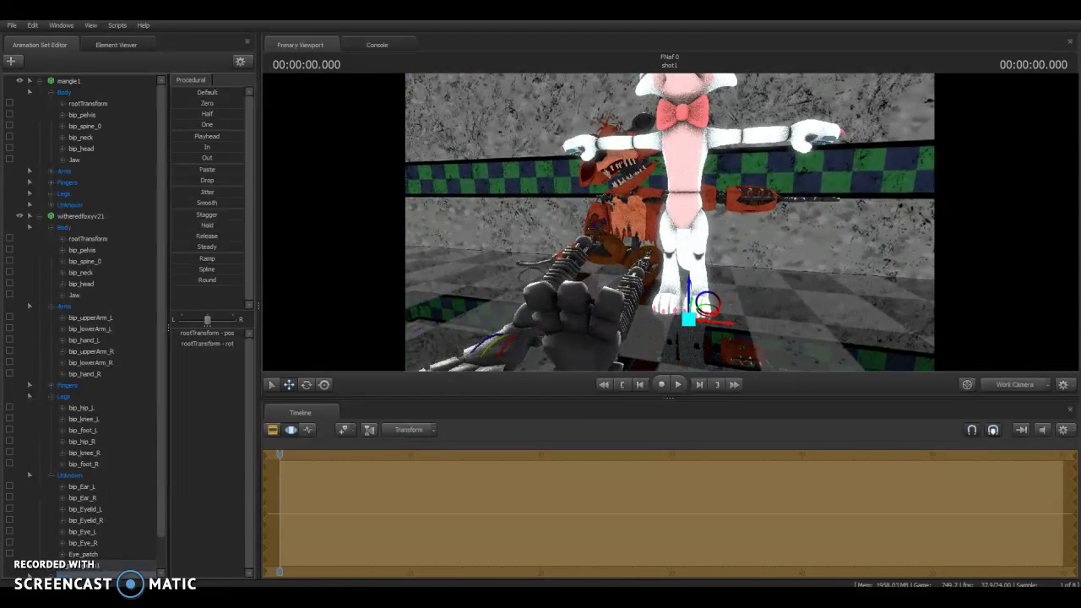
drag(694, 308, 728, 287)
drag(669, 223, 659, 238)
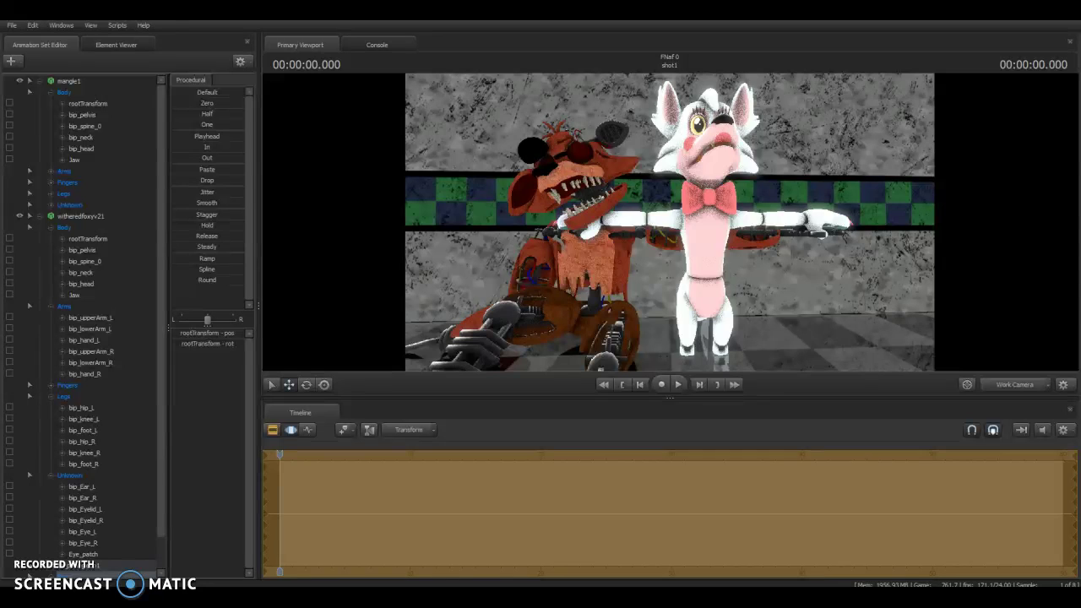
drag(658, 238, 672, 224)
Step: Rotate the new Mangle model's right upper leg (Rightm_leg1) forward into a seated pose
click(694, 316)
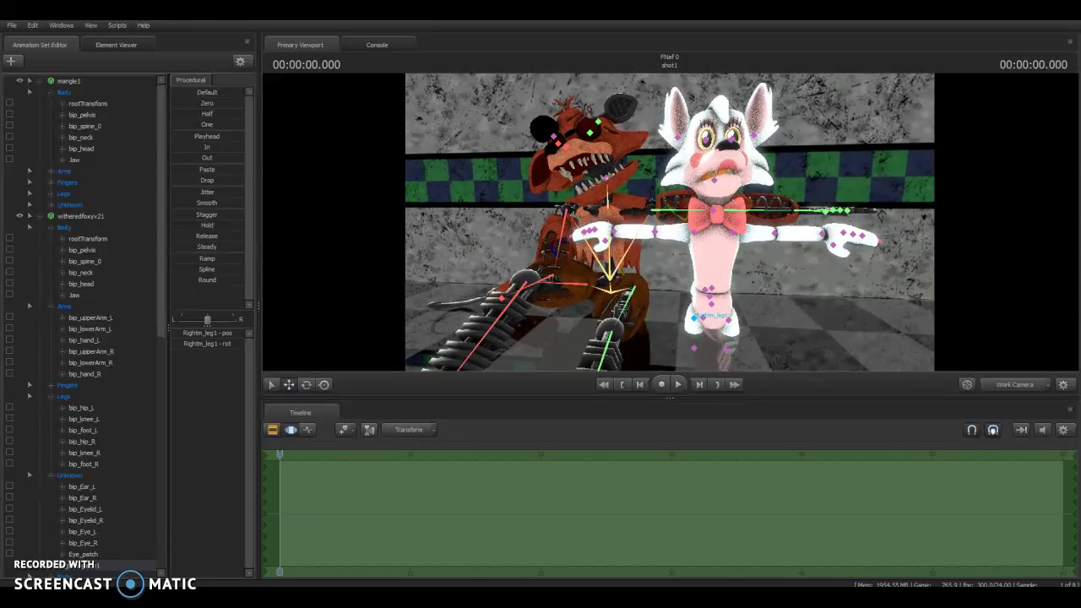
key(e)
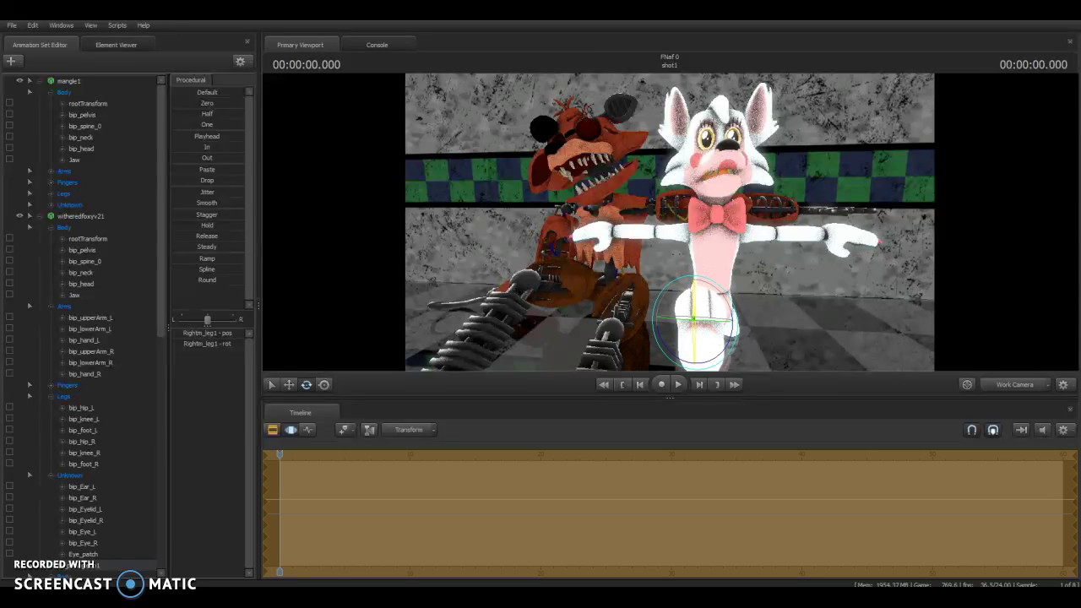
drag(676, 295, 621, 277)
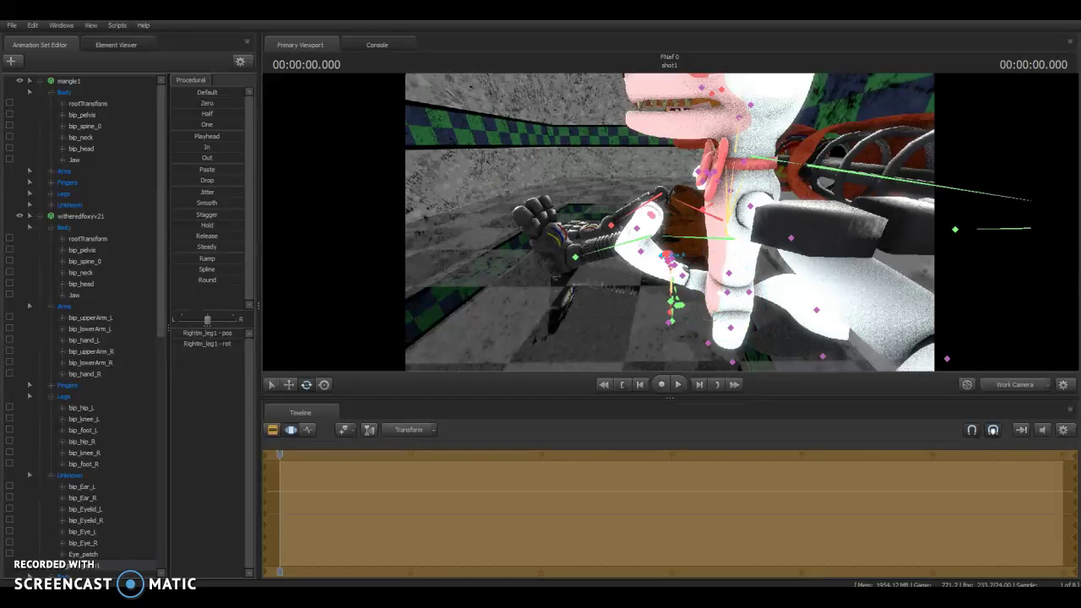
Step: Rotate Mangle's Rightm_leg2 and RightFoot1 to bring the outstretched right leg down toward the floor
drag(1029, 201, 1024, 198)
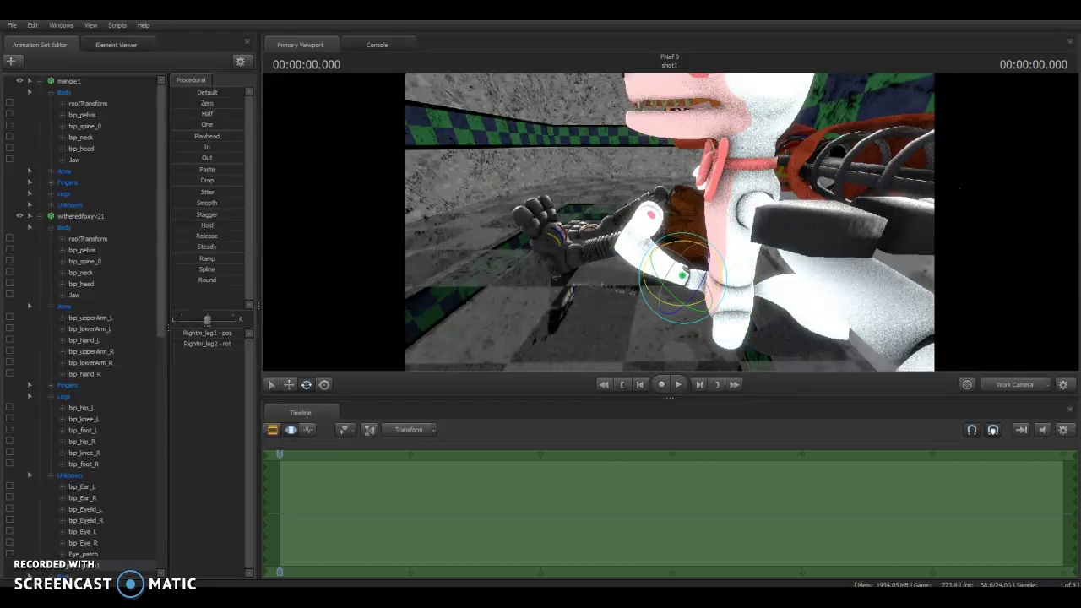
drag(679, 279, 1029, 201)
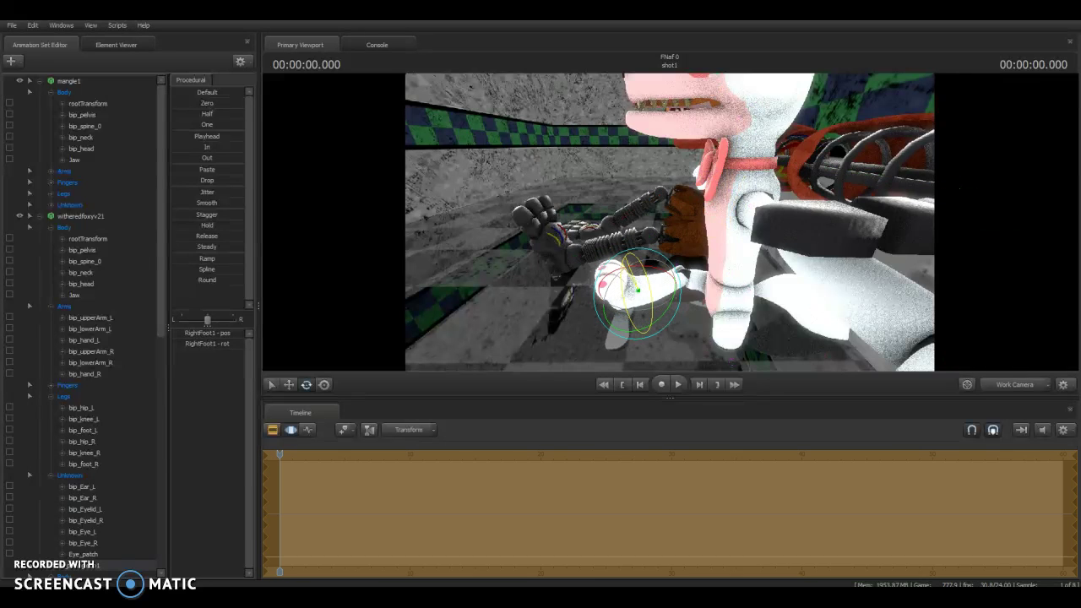
drag(960, 189, 879, 157)
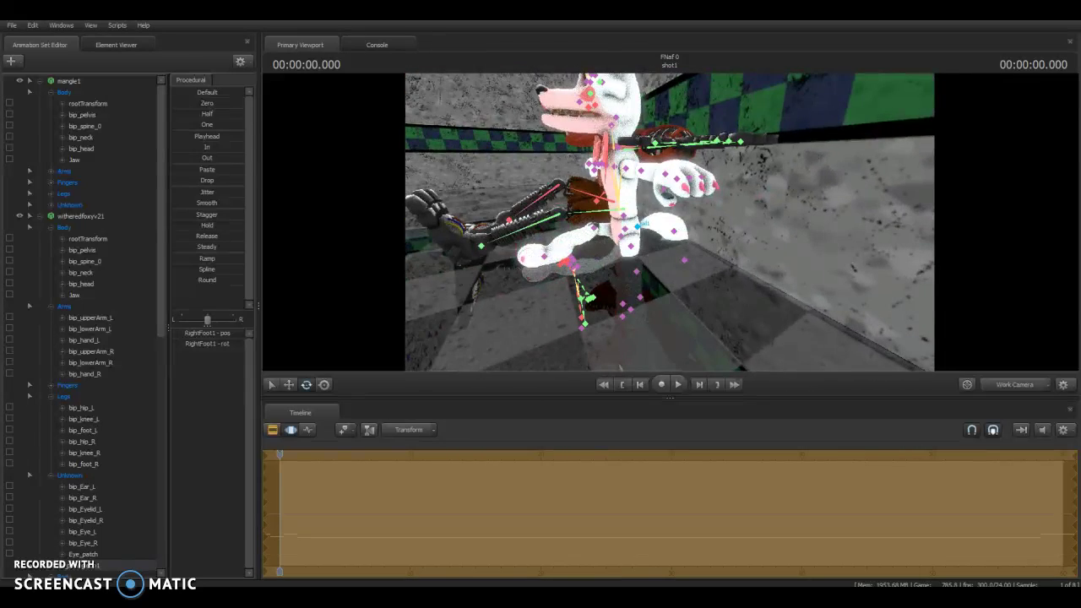
Step: Adjust the rotation of Mangle's tail bones, including tail1 and tail2, so the tail extends behind the body
click(638, 225)
drag(667, 221, 672, 246)
click(668, 237)
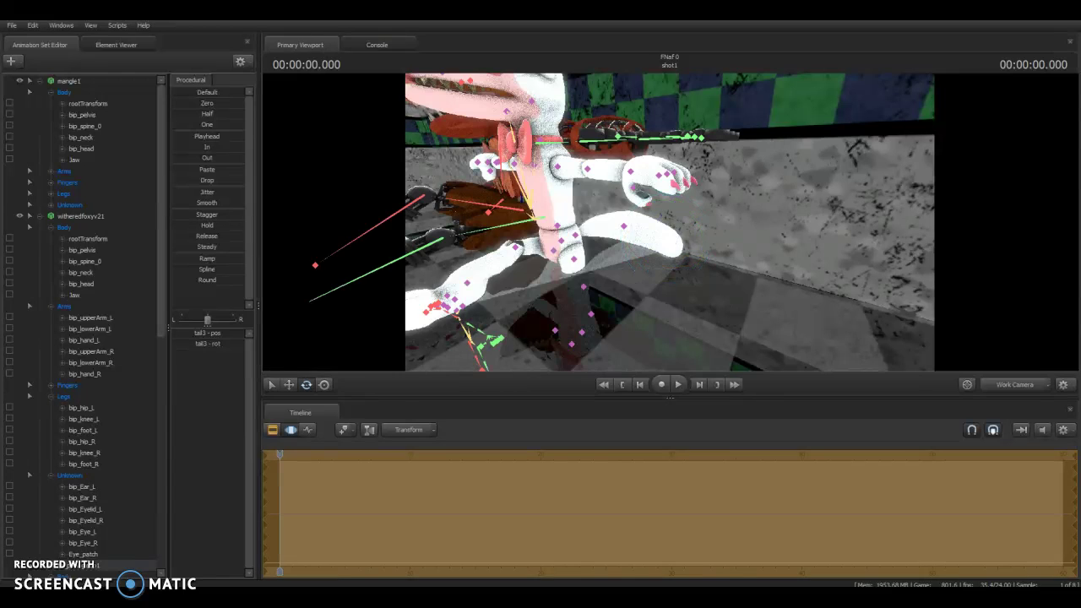
click(578, 234)
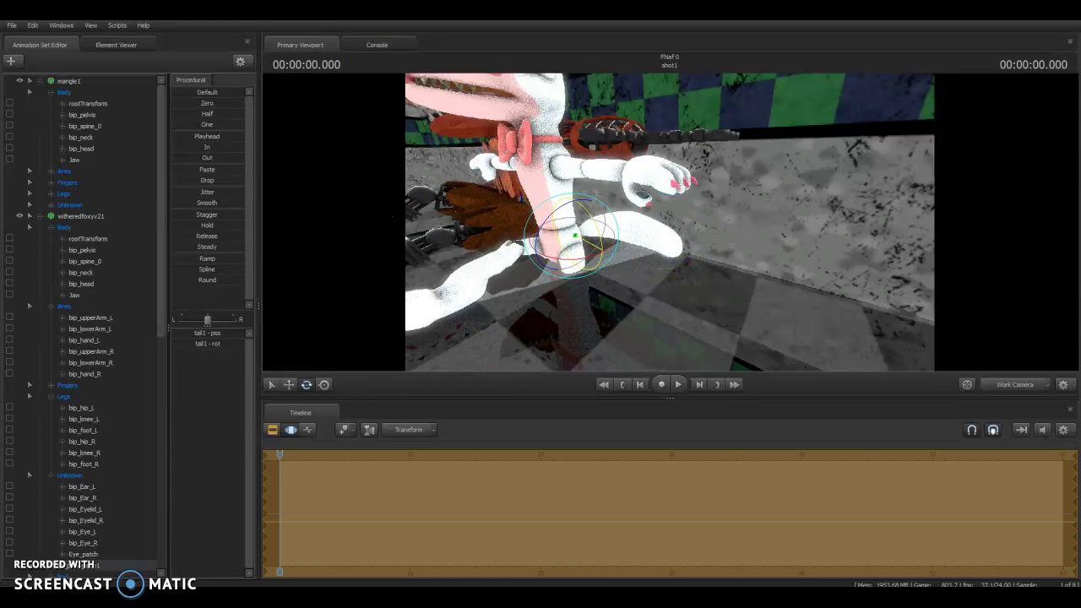
drag(578, 233, 591, 252)
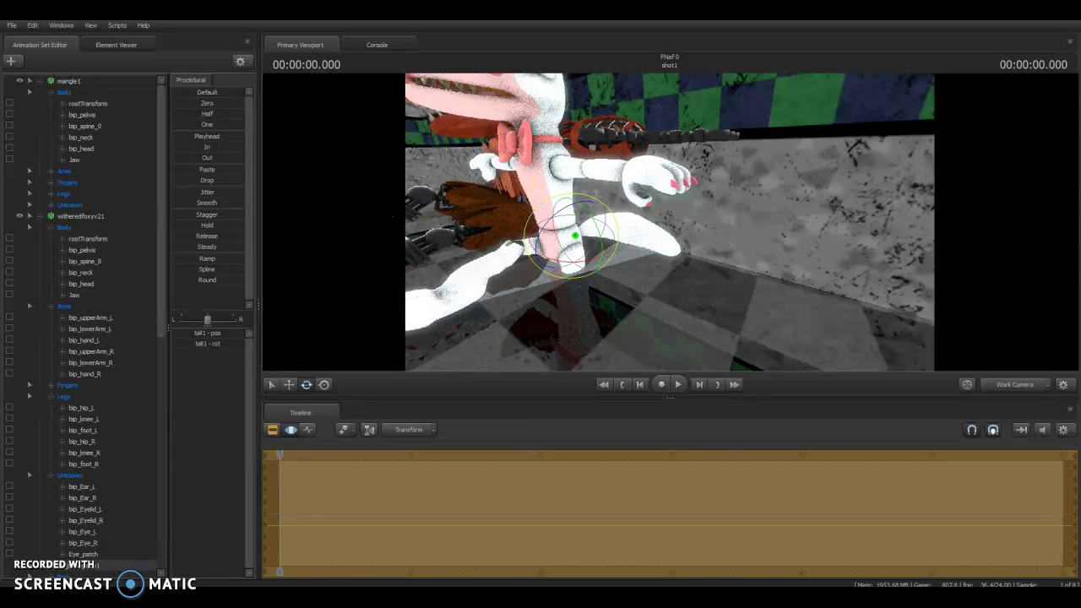
click(623, 227)
drag(583, 230, 590, 221)
drag(667, 219, 733, 248)
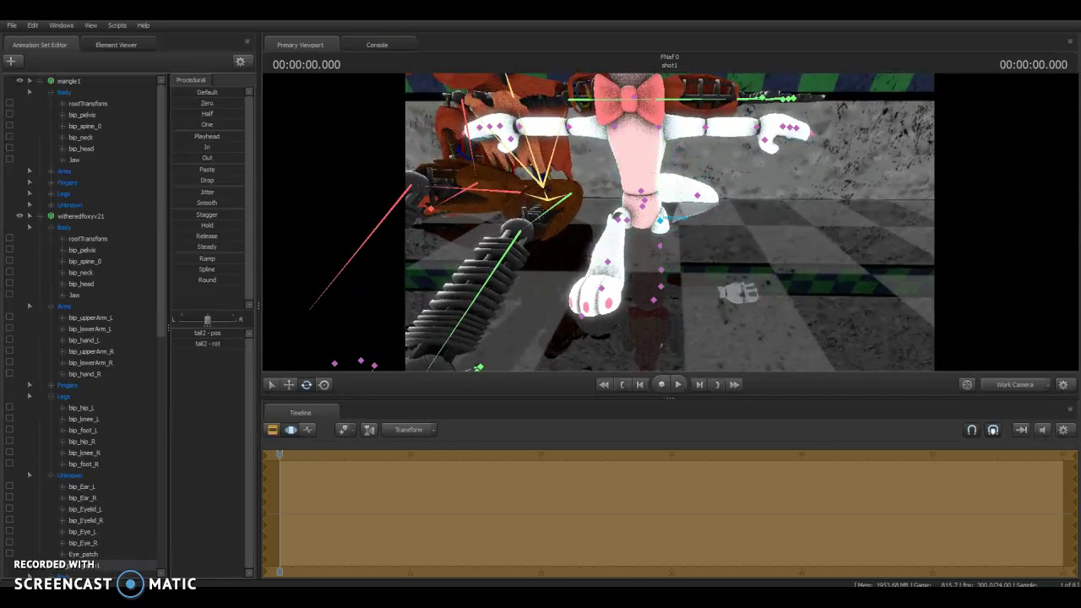
Step: Rotate Mangle's left upper leg (leftm_leg1) forward and pose the rest of the leg and LeftFoot1 to match the seated pose
click(662, 219)
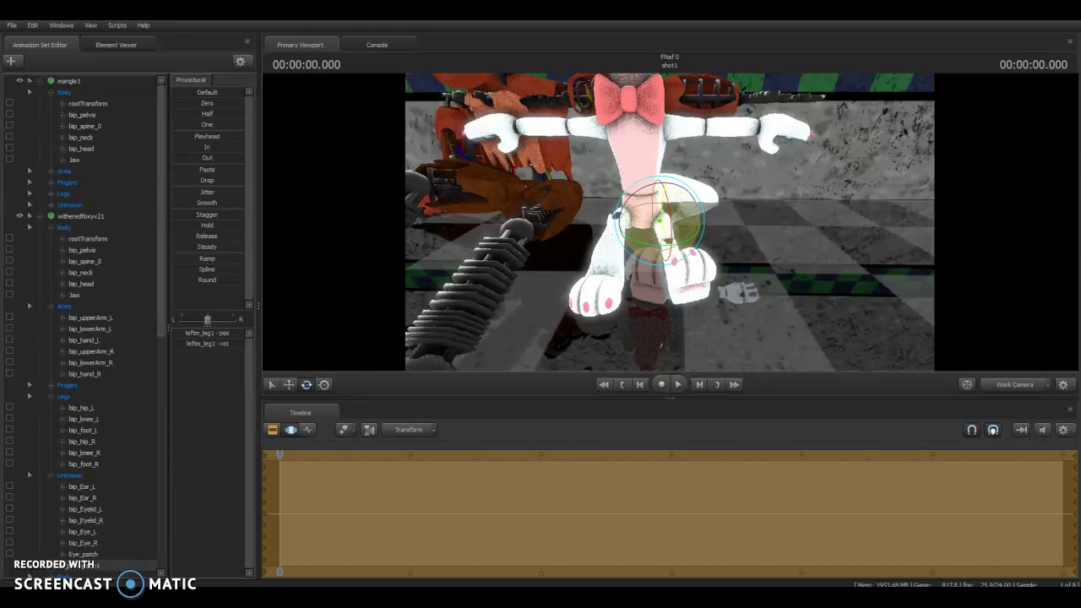
drag(661, 219, 632, 212)
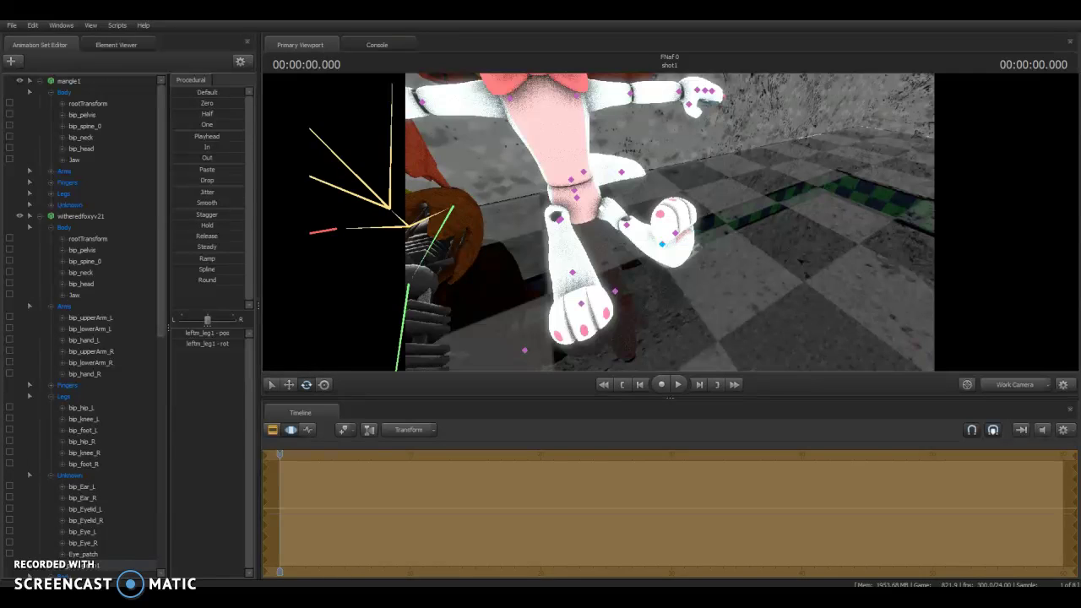
click(662, 243)
drag(676, 230, 587, 206)
click(662, 243)
drag(588, 250, 502, 207)
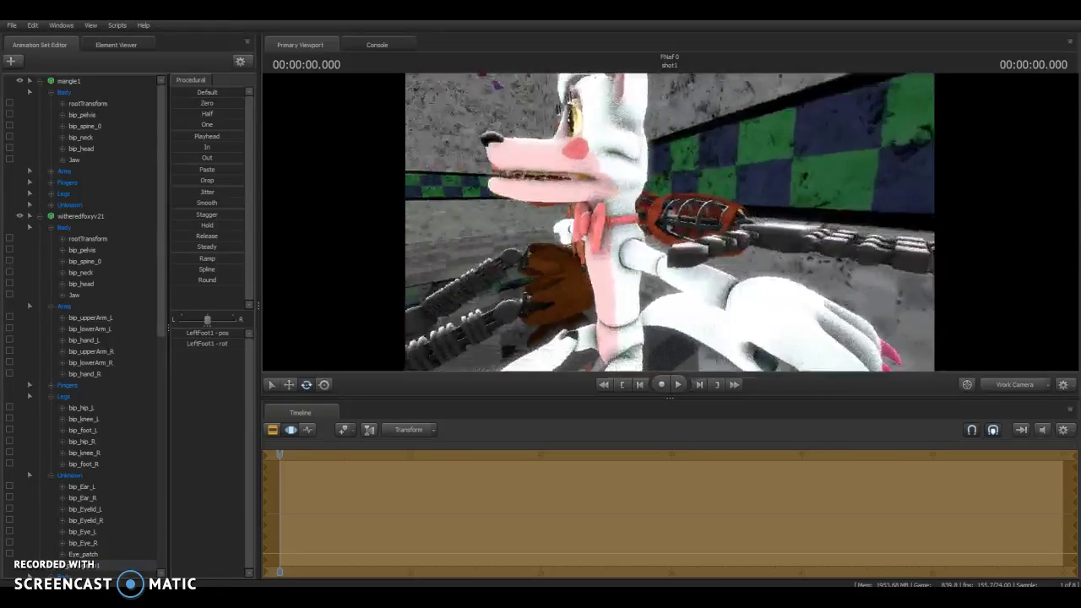
Step: Move the whole Mangle model by its rootTransform so it sits on the floor beside Withered Foxy
click(687, 326)
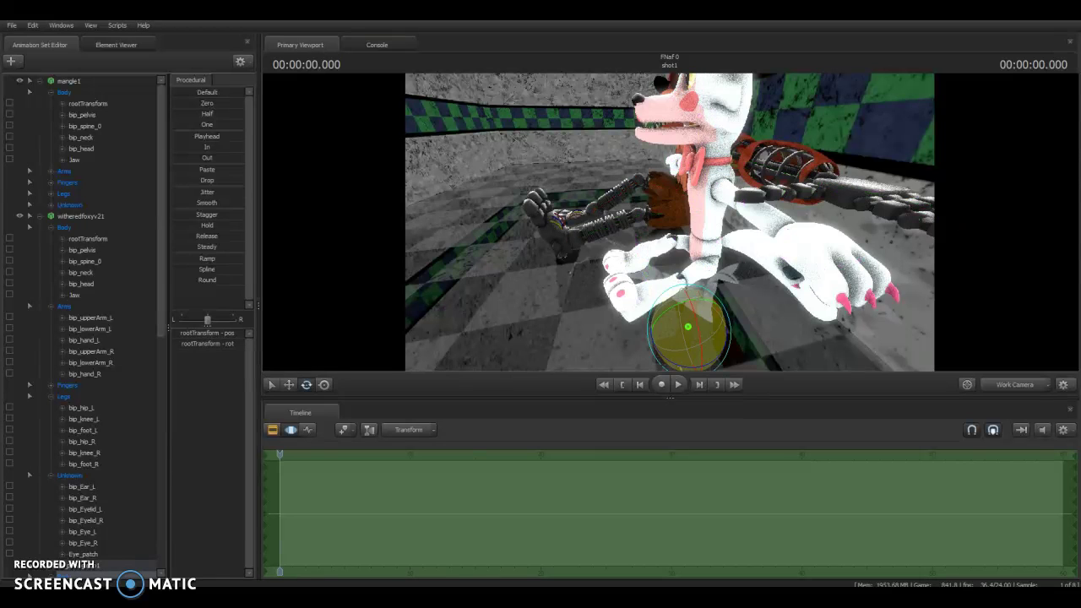
key(w)
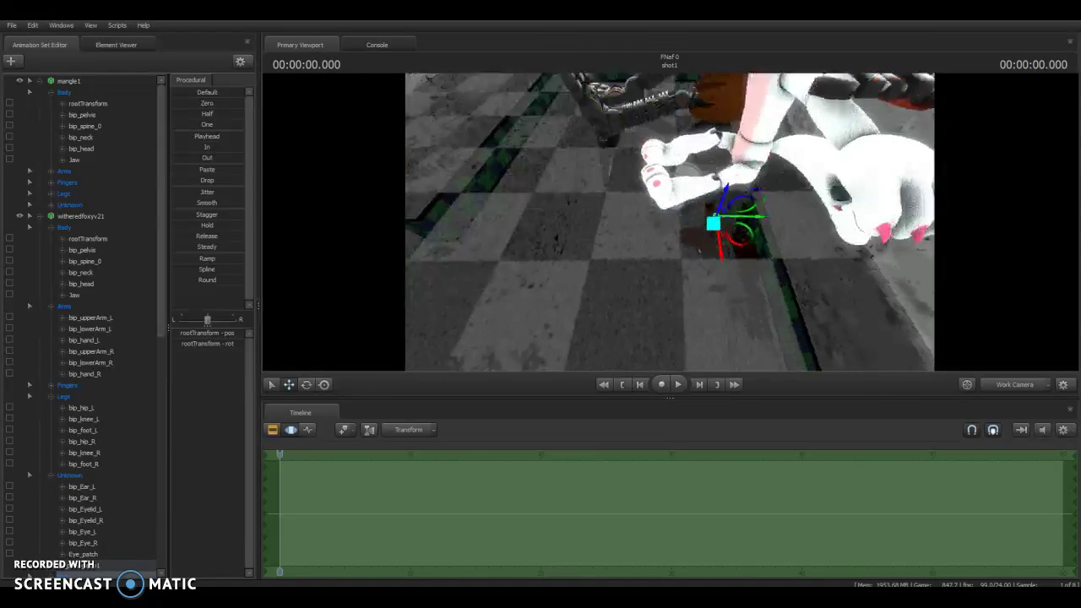
drag(775, 154, 783, 155)
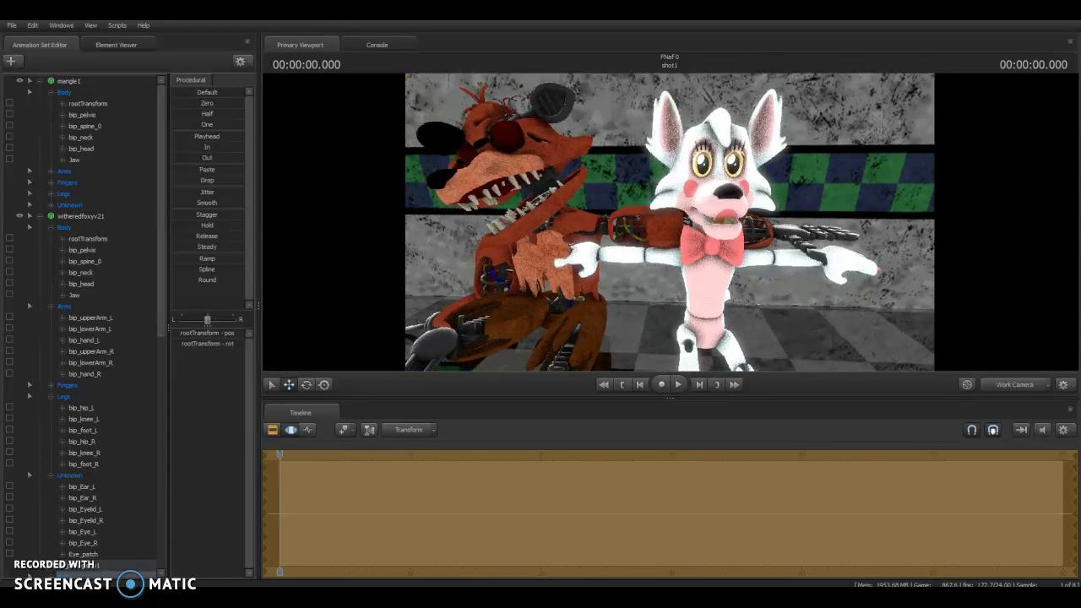
Step: Rotate Mangle's right arm (Rightm_arm) down from its outstretched position so it hangs beside the body
click(701, 236)
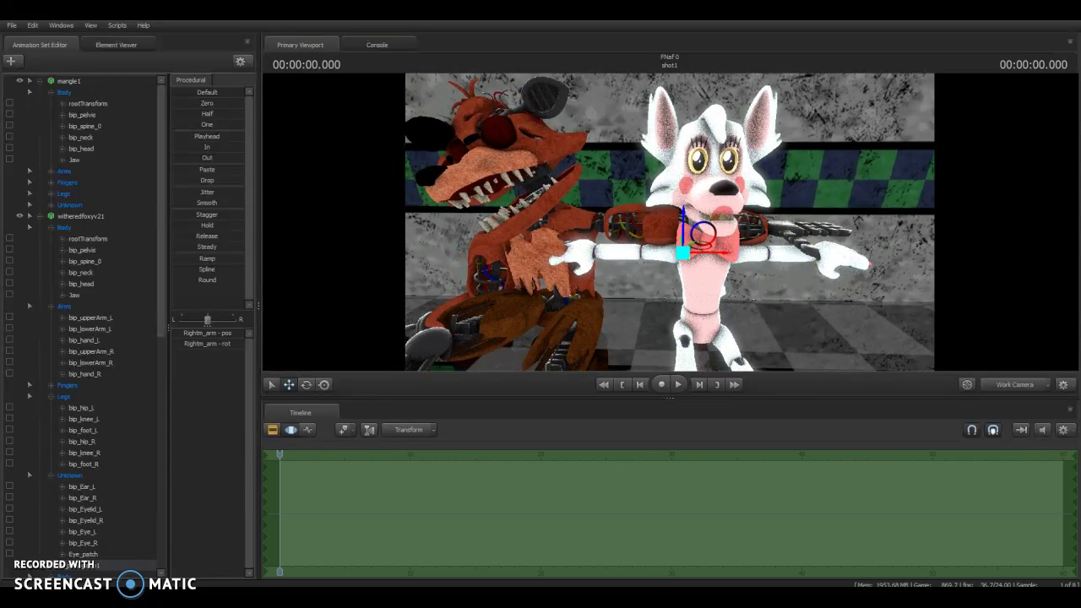
key(e)
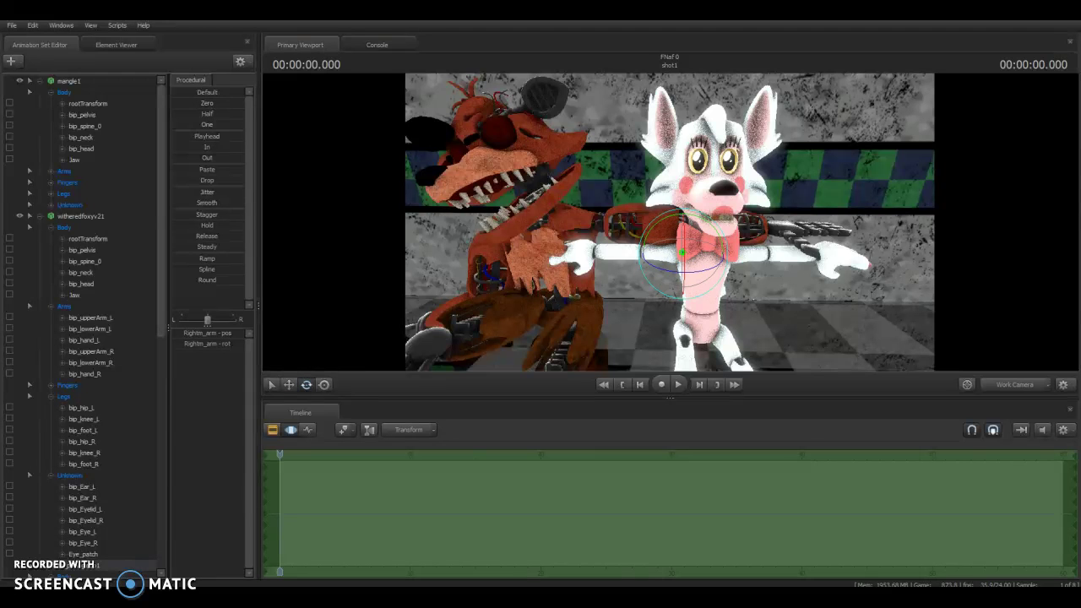
drag(669, 222, 617, 224)
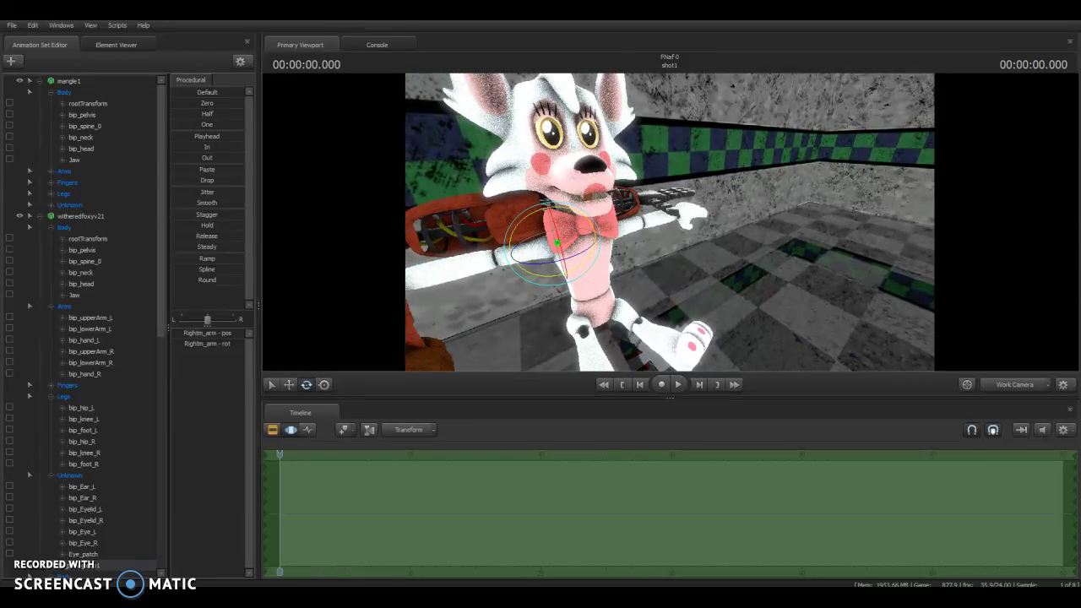
drag(591, 253, 568, 302)
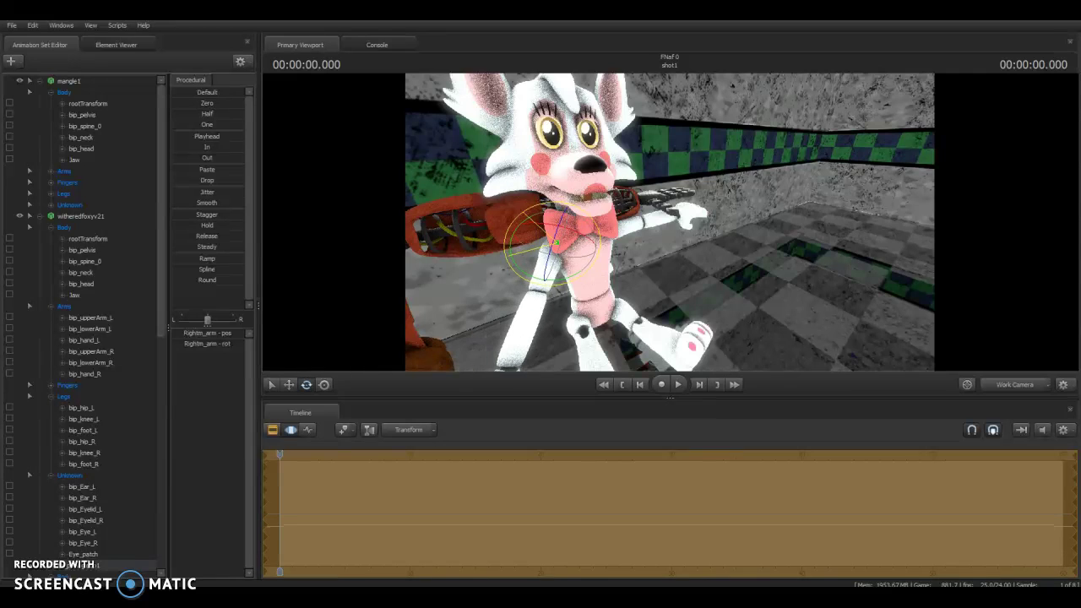
drag(670, 222, 633, 249)
drag(554, 236, 546, 304)
mouse_move(670, 222)
mouse_down()
mouse_move(646, 262)
mouse_move(659, 211)
mouse_up()
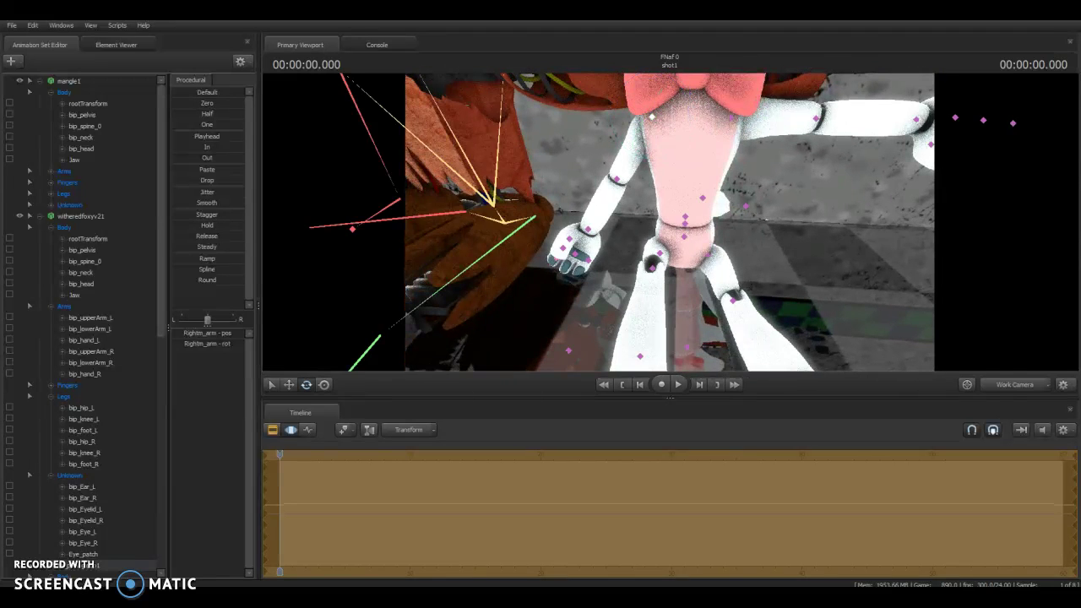
Step: Bring Mangle's right arm closer to the torso and rotate Rightm_hand so the hand rests by the hip
click(652, 116)
drag(680, 139, 667, 153)
key(Escape)
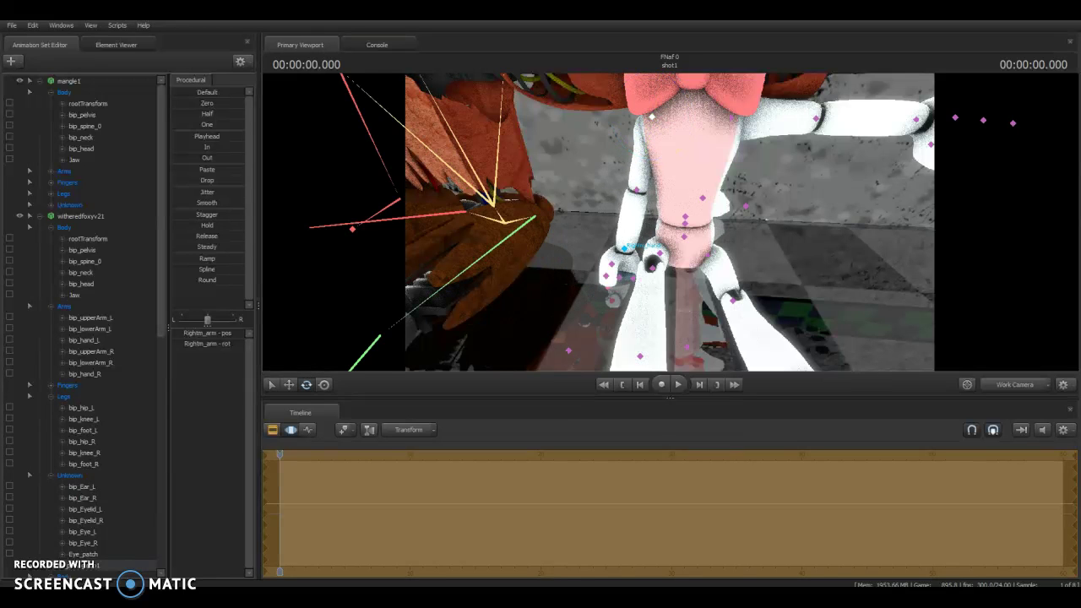
click(626, 247)
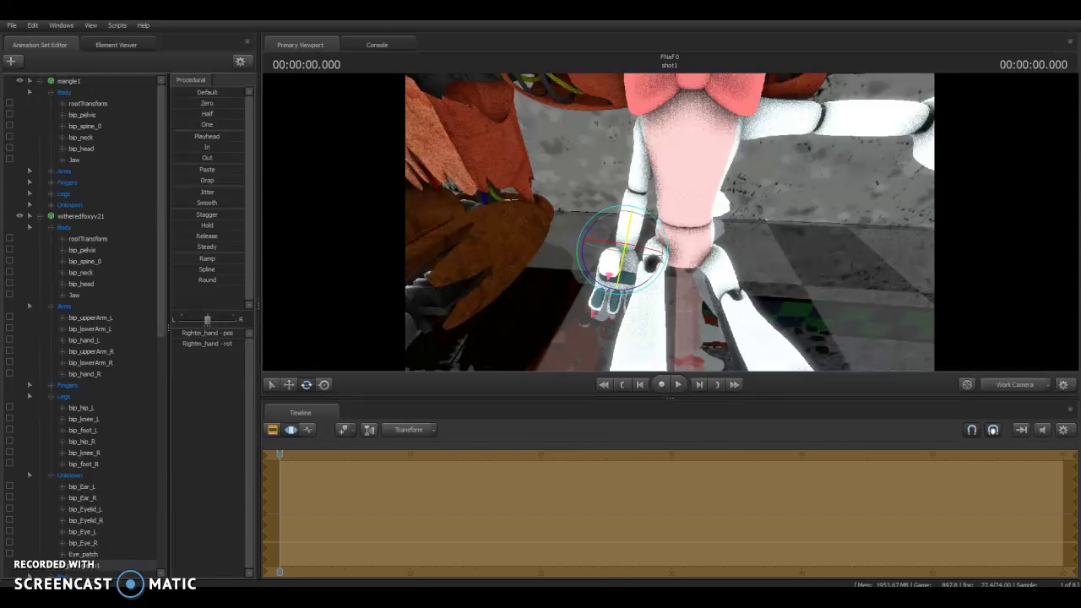
key(Escape)
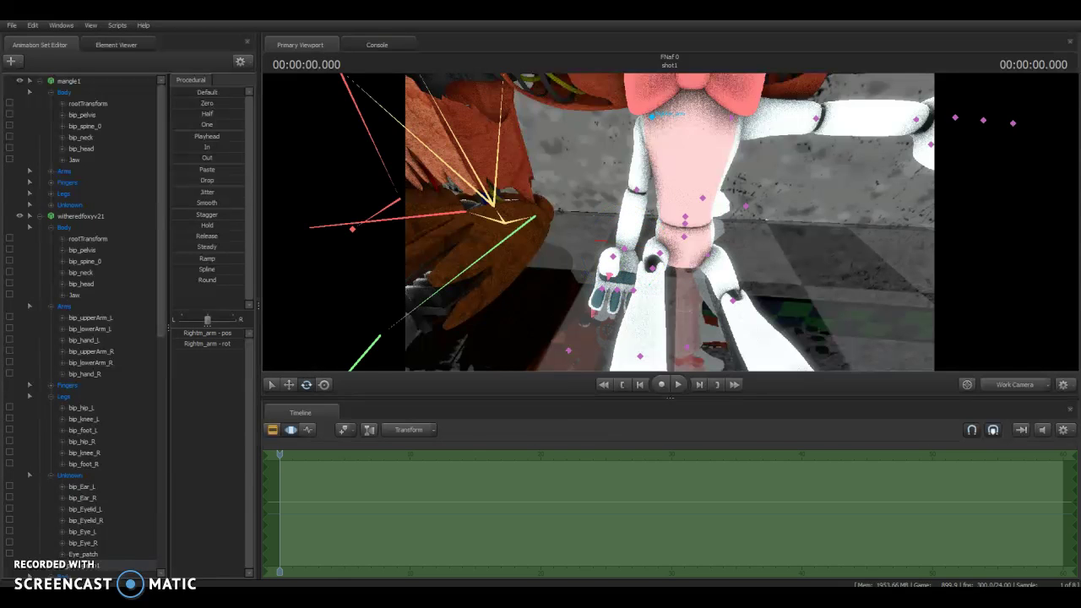
click(651, 115)
Step: Rotate Mangle's right ear (rightm_ear) sideways so it droops, and tilt the left ear outward
drag(670, 222, 604, 221)
click(631, 220)
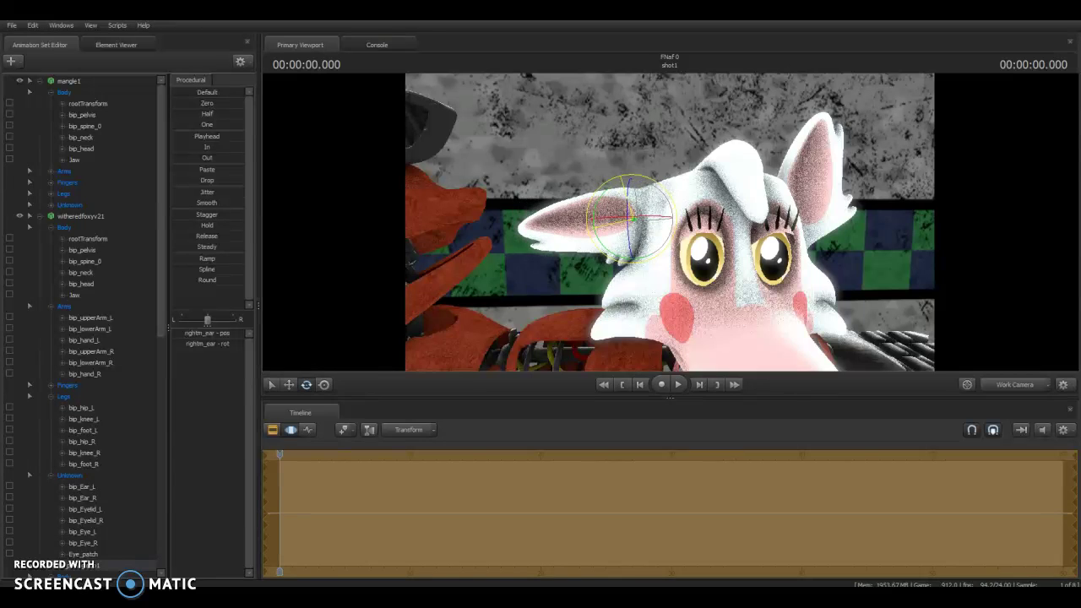
mouse_move(680, 202)
mouse_down()
mouse_move(632, 216)
mouse_move(667, 201)
mouse_up()
click(622, 218)
Step: Close both of Mangle's eyes by rotating the lefteyeclose and righteyeclose bones until the eyelids cover the eyes
click(682, 235)
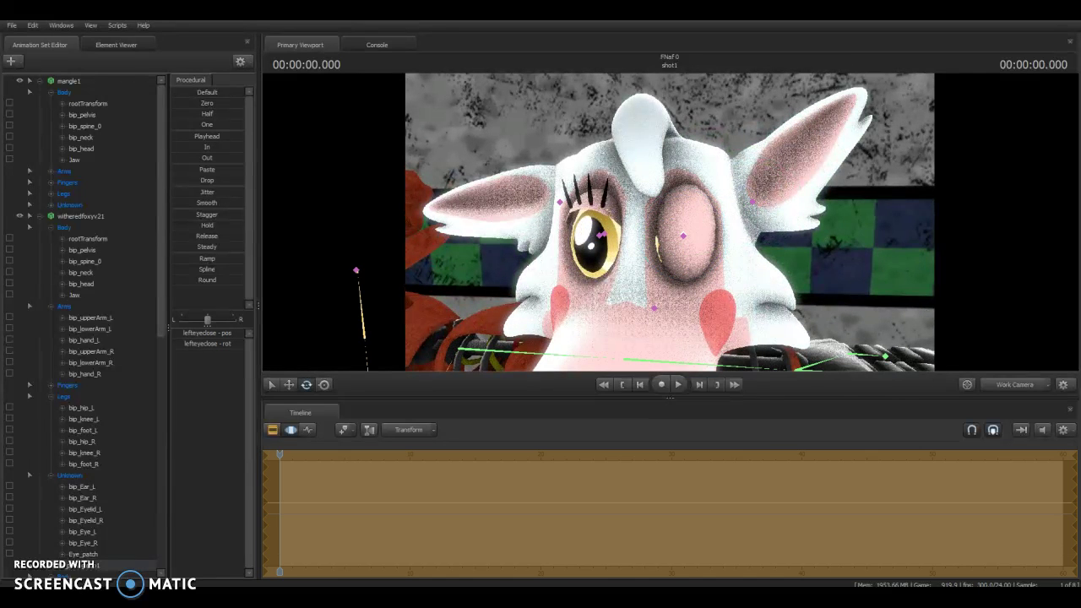
click(603, 234)
drag(604, 234, 603, 270)
key(Escape)
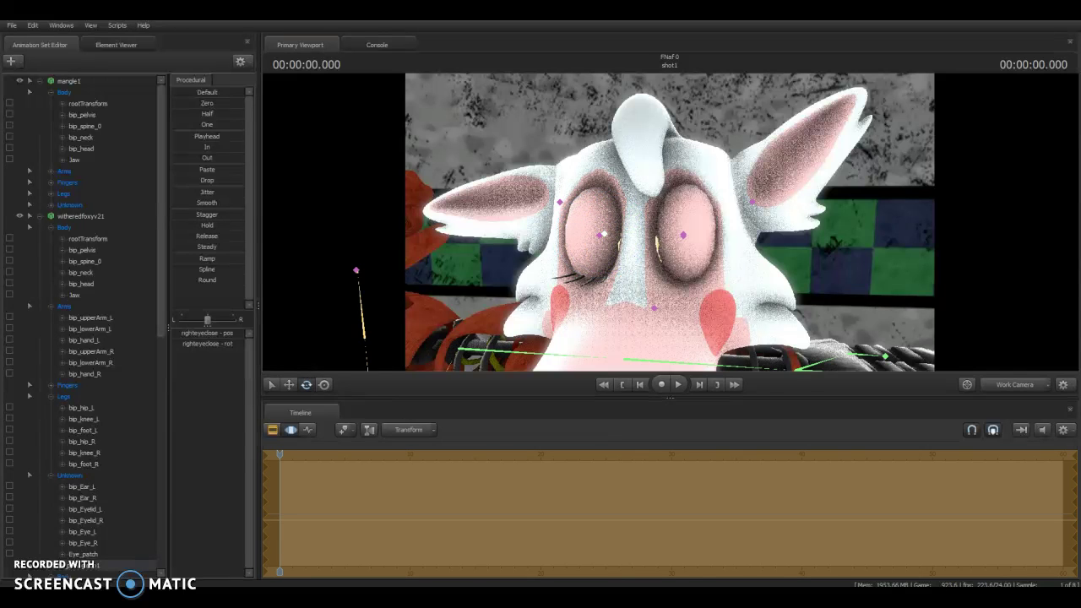
click(682, 234)
drag(709, 304, 708, 275)
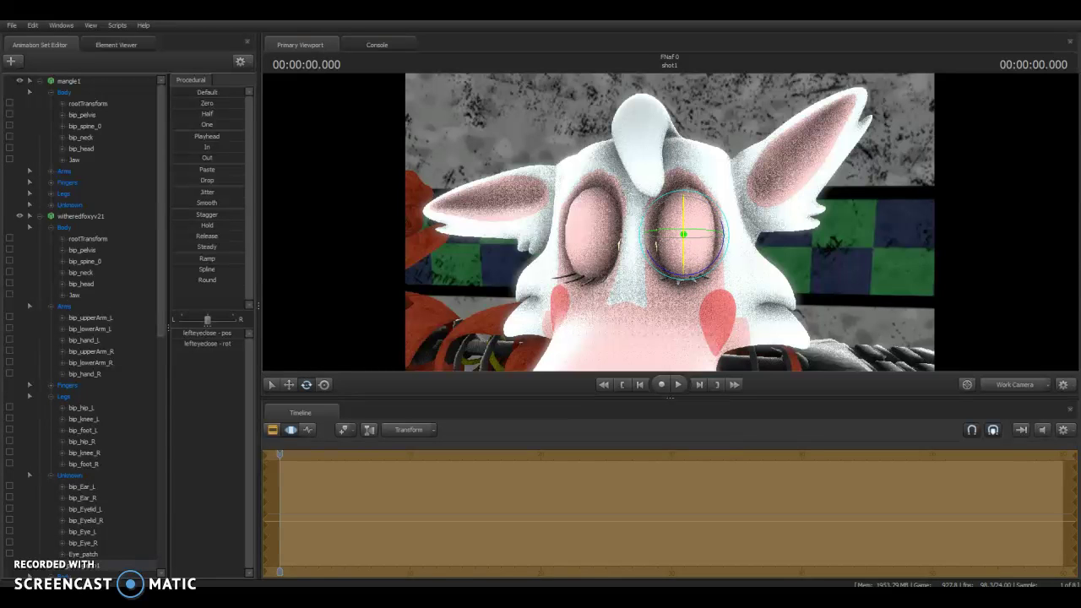
Step: Rotate Mangle's neck bone (neckm) so the head tilts toward Withered Foxy
drag(669, 222, 634, 224)
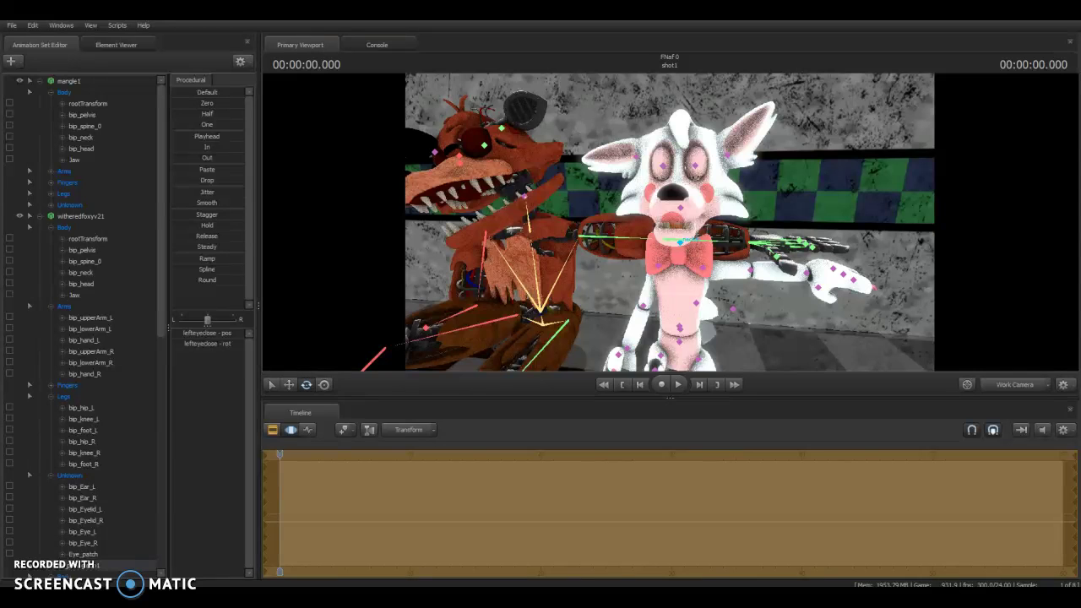
click(679, 242)
drag(701, 221, 629, 244)
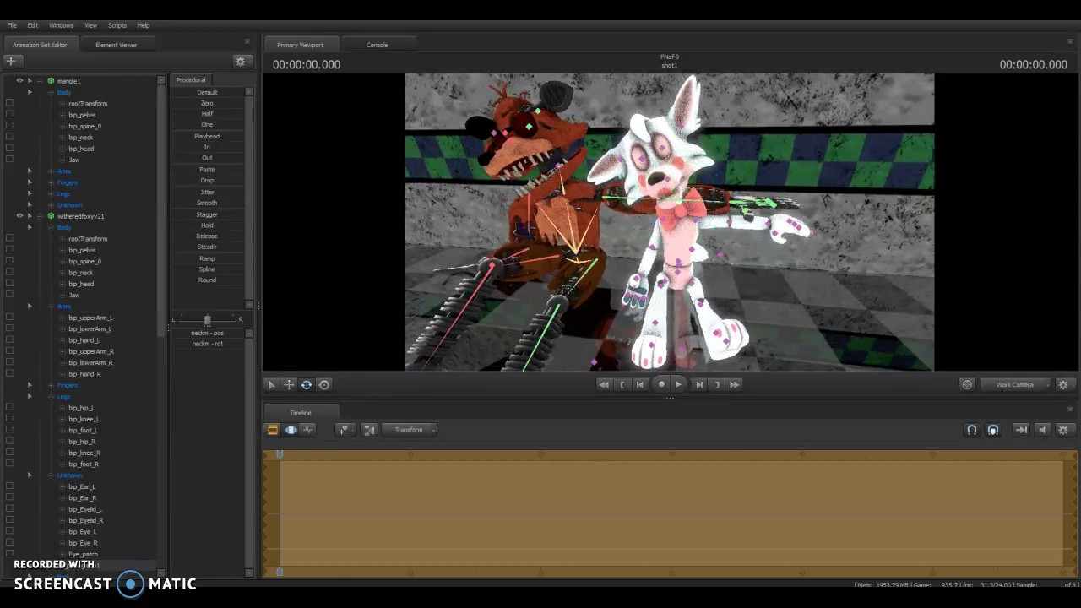
Step: Move Mangle's rootTransform sideways so the model leans close against Withered Foxy
click(680, 338)
key(w)
drag(680, 348, 650, 343)
scroll(670, 222, up, 5)
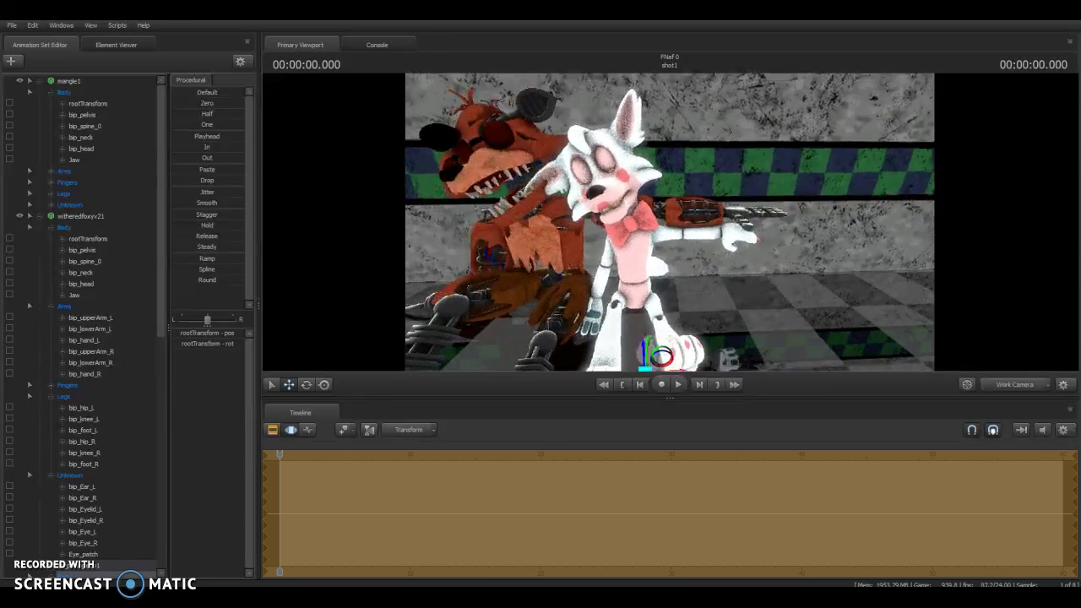
drag(670, 222, 655, 203)
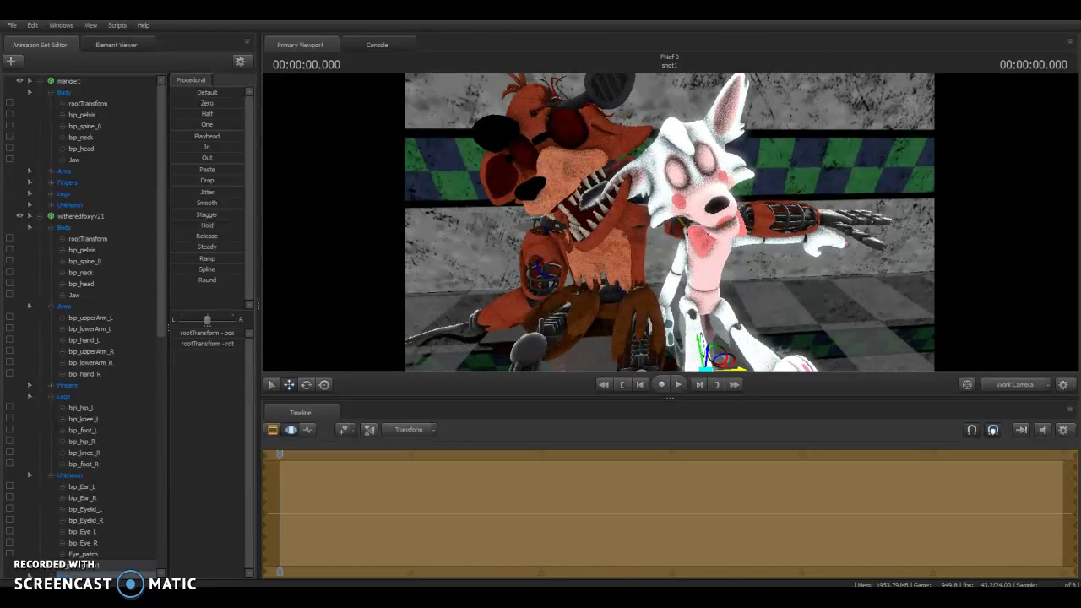
click(647, 173)
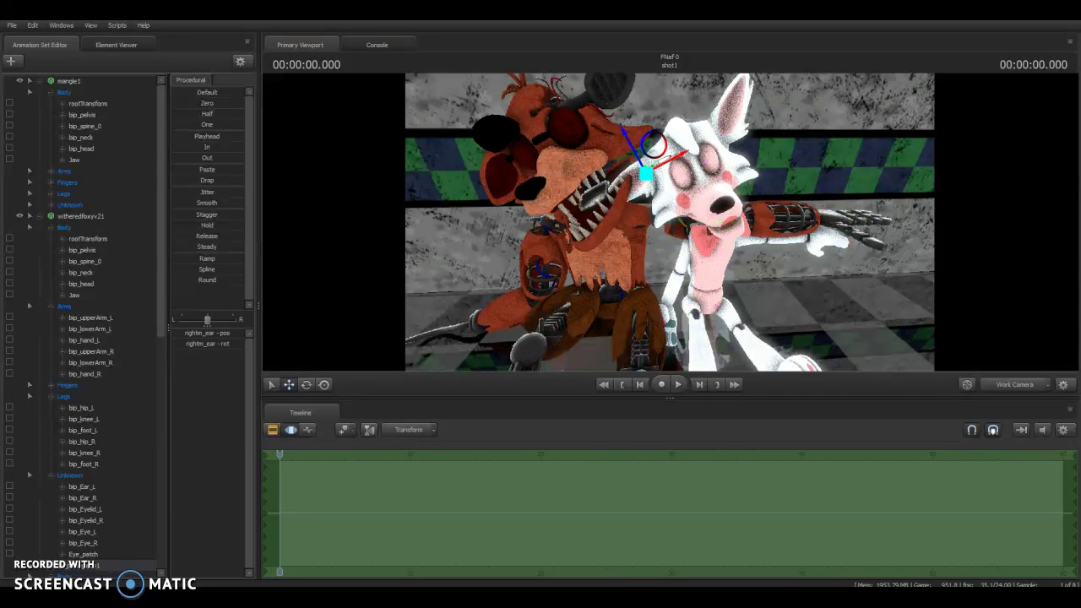
key(e)
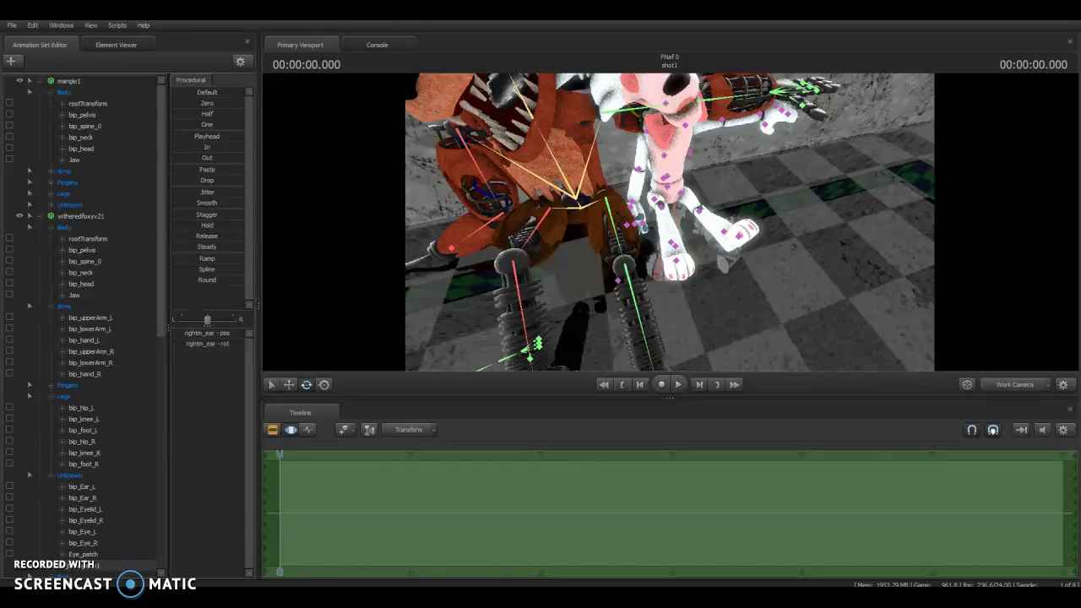
click(88, 239)
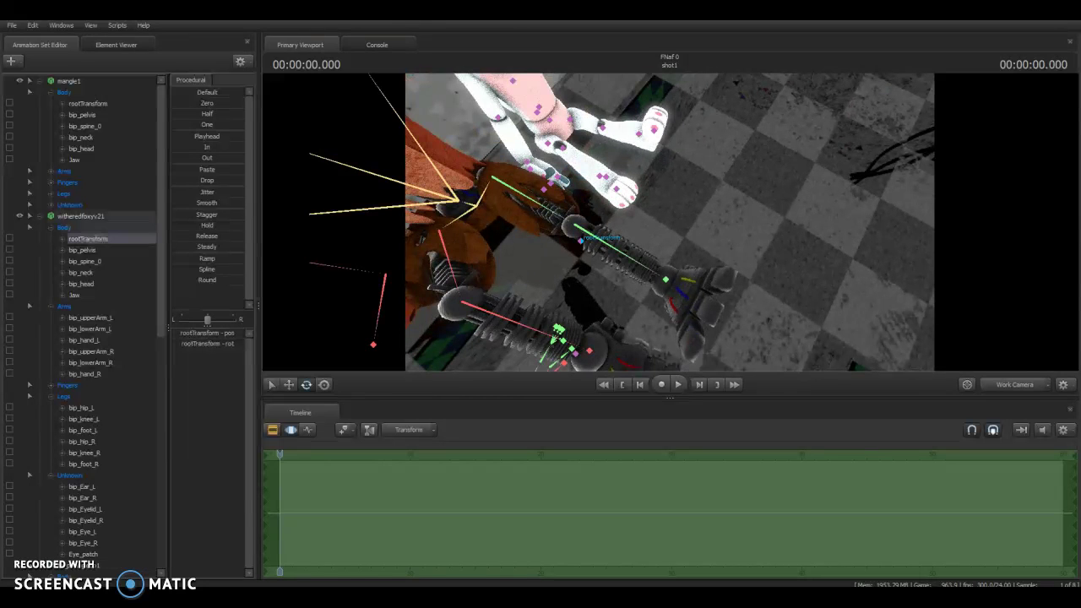
key(w)
drag(582, 243, 580, 241)
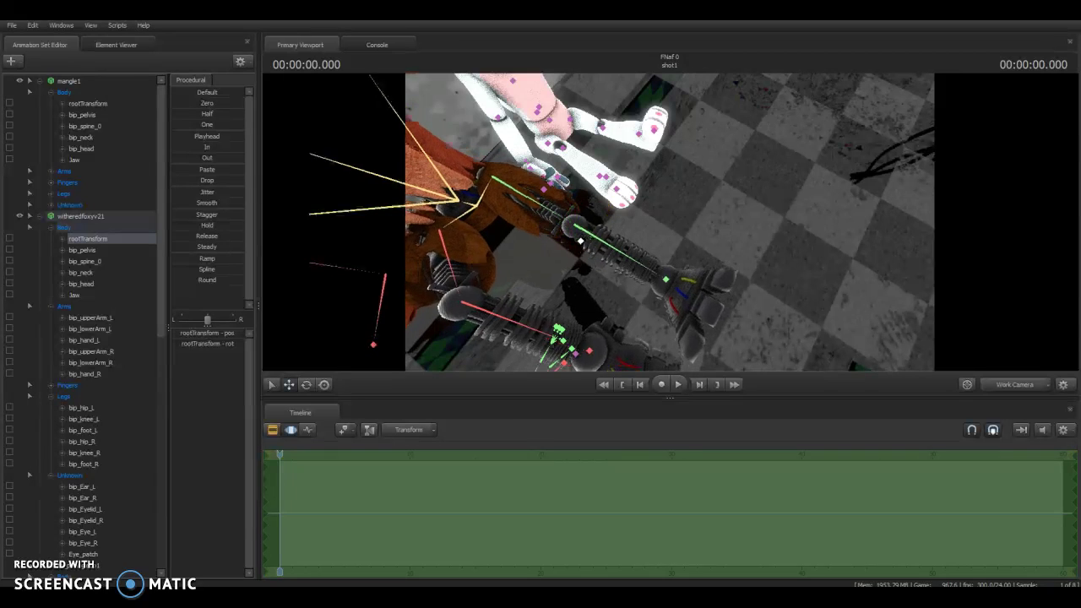
click(377, 175)
mouse_move(378, 175)
mouse_down()
mouse_move(392, 202)
mouse_move(384, 169)
mouse_move(393, 198)
mouse_move(390, 184)
mouse_up()
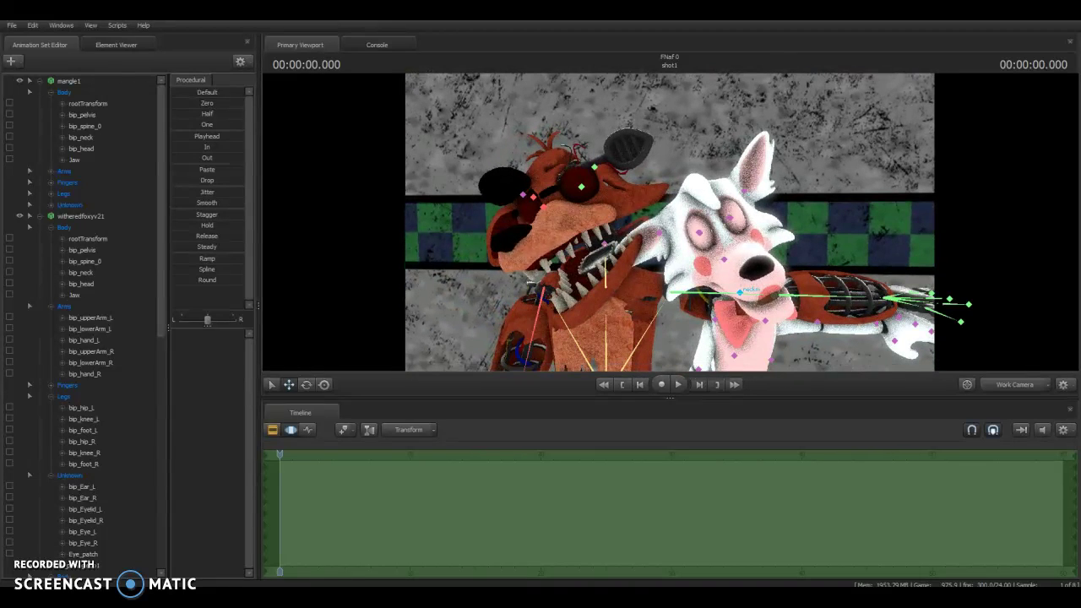
click(740, 291)
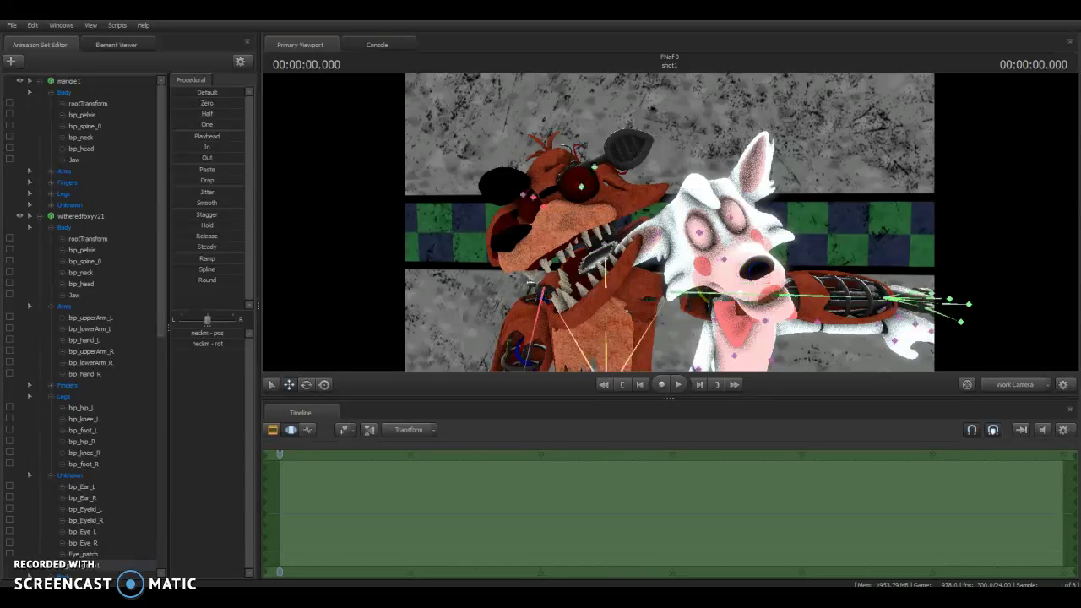
drag(390, 185, 342, 74)
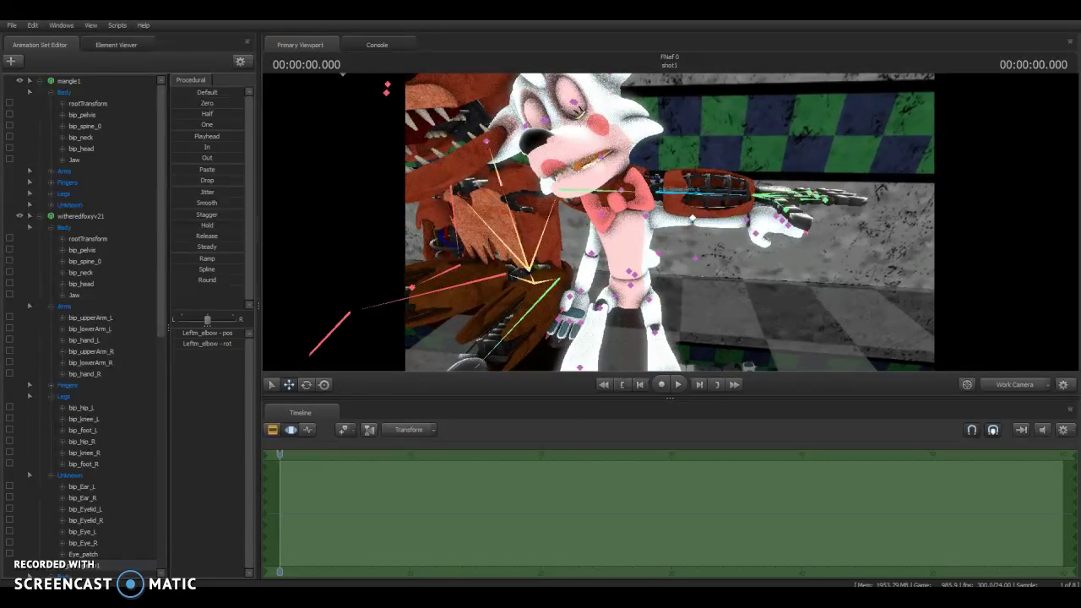
Step: Try to bend Withered Foxy's left forearm (bip_lowerArm_L) forward around Mangle and adjust bip_hand_L
click(693, 218)
key(w)
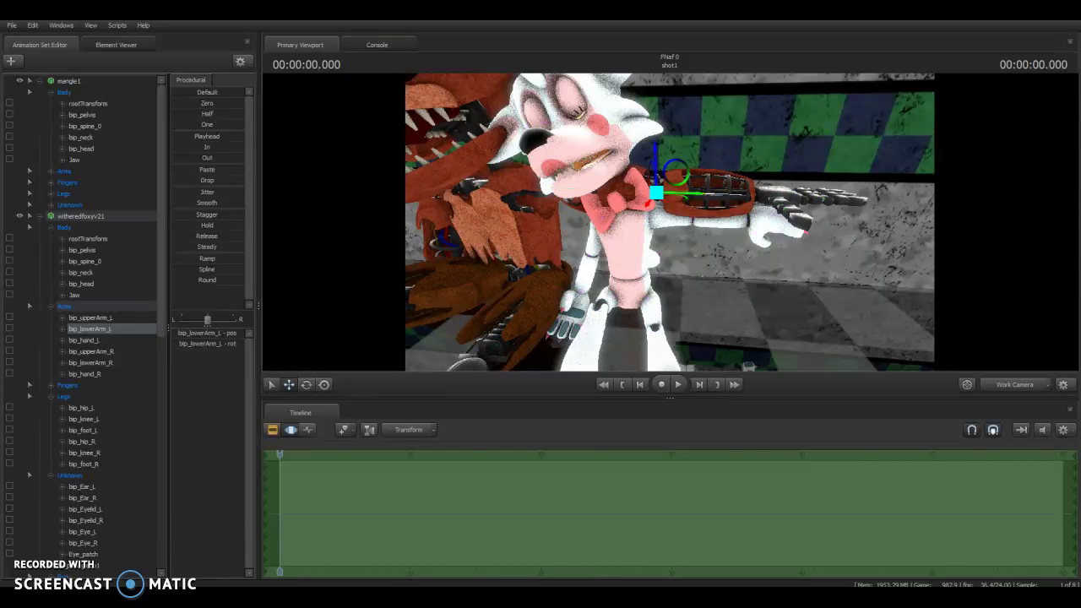
key(e)
drag(668, 182, 591, 245)
click(646, 266)
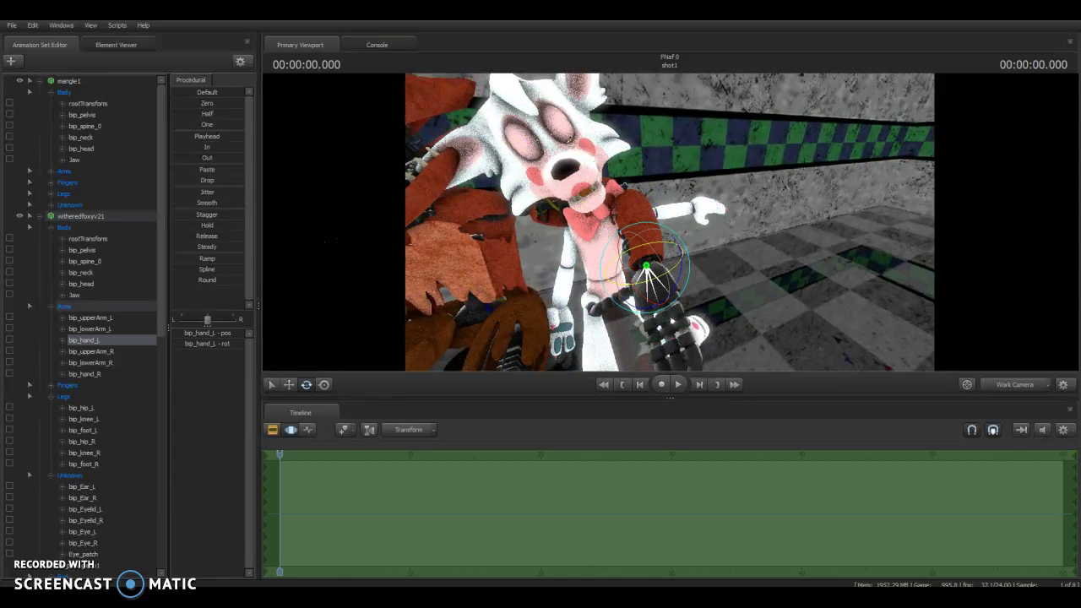
drag(646, 267, 625, 287)
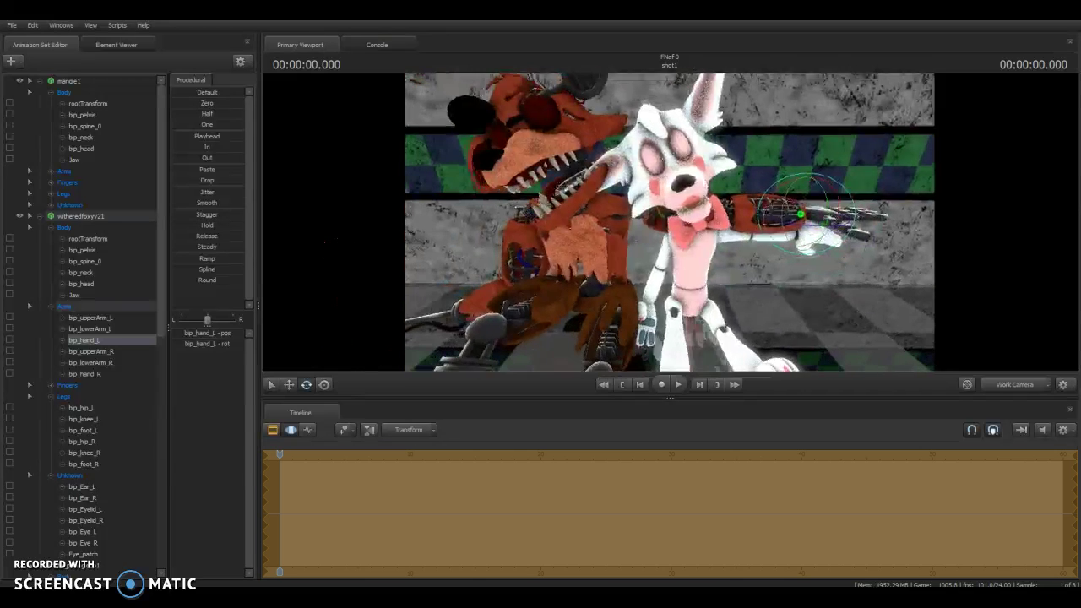
Step: Rotate Withered Foxy's bip_upperArm_L down to its side and bend bip_lowerArm_L across the front of the body
click(91, 318)
drag(633, 179, 649, 209)
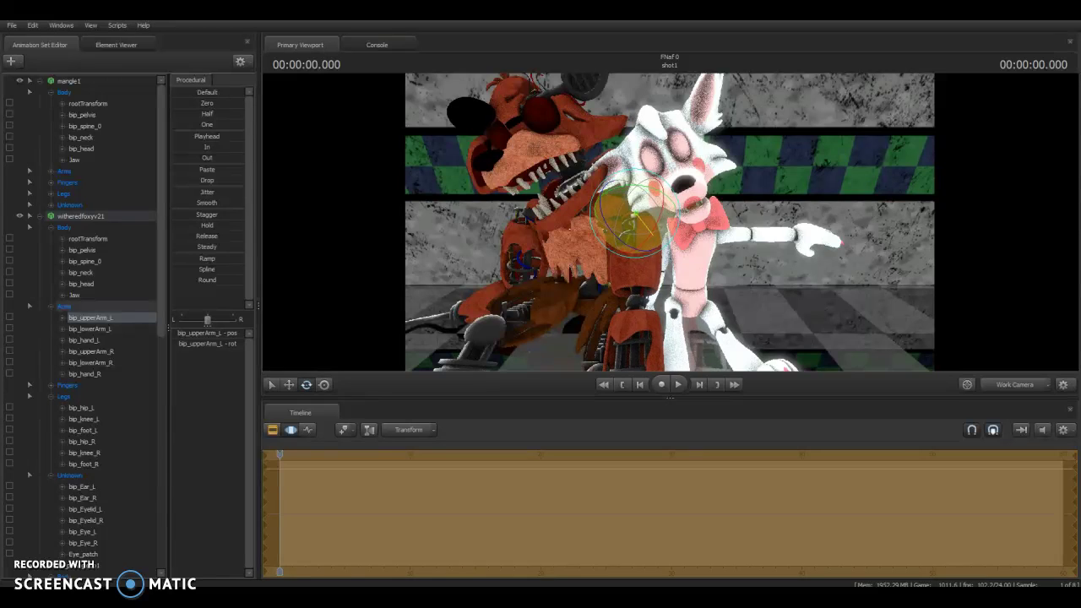
key(ctrl)
ctrl+click(639, 301)
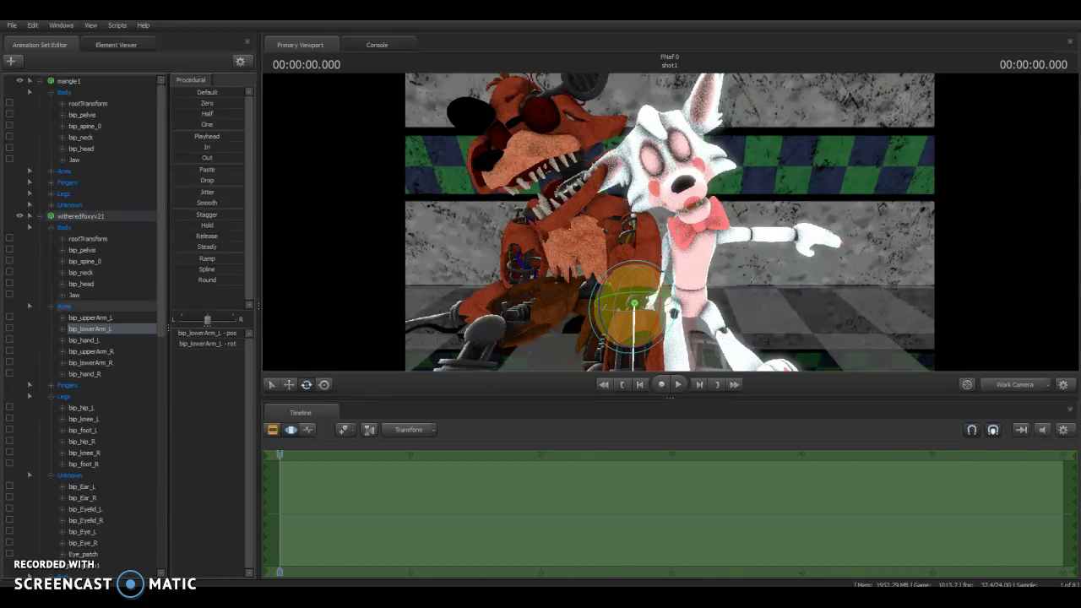
mouse_move(634, 302)
mouse_down()
mouse_move(615, 328)
mouse_move(646, 319)
mouse_up()
drag(559, 344, 630, 345)
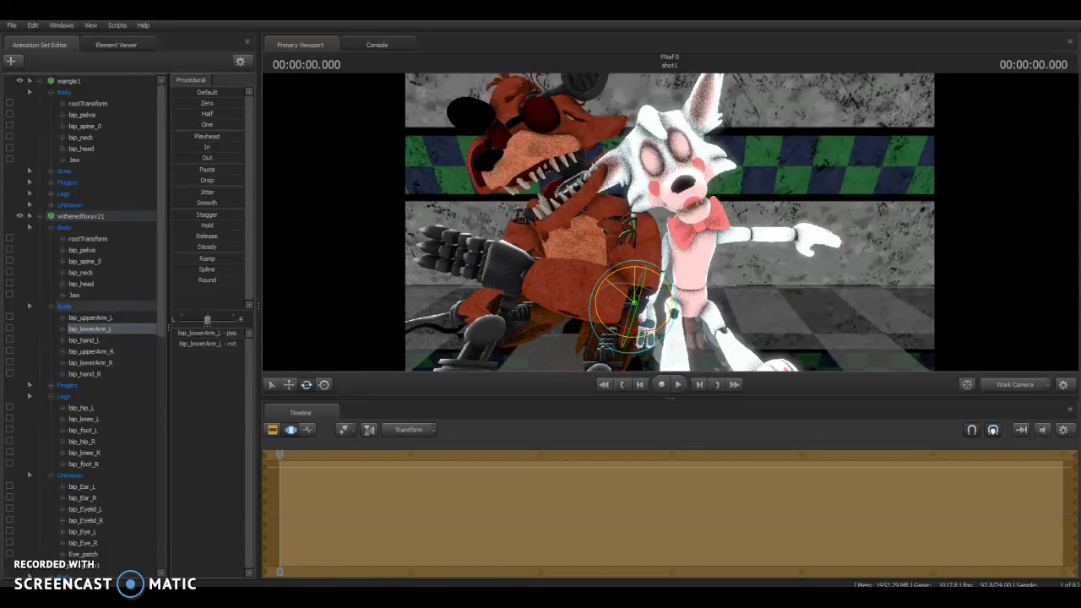
drag(541, 279, 530, 267)
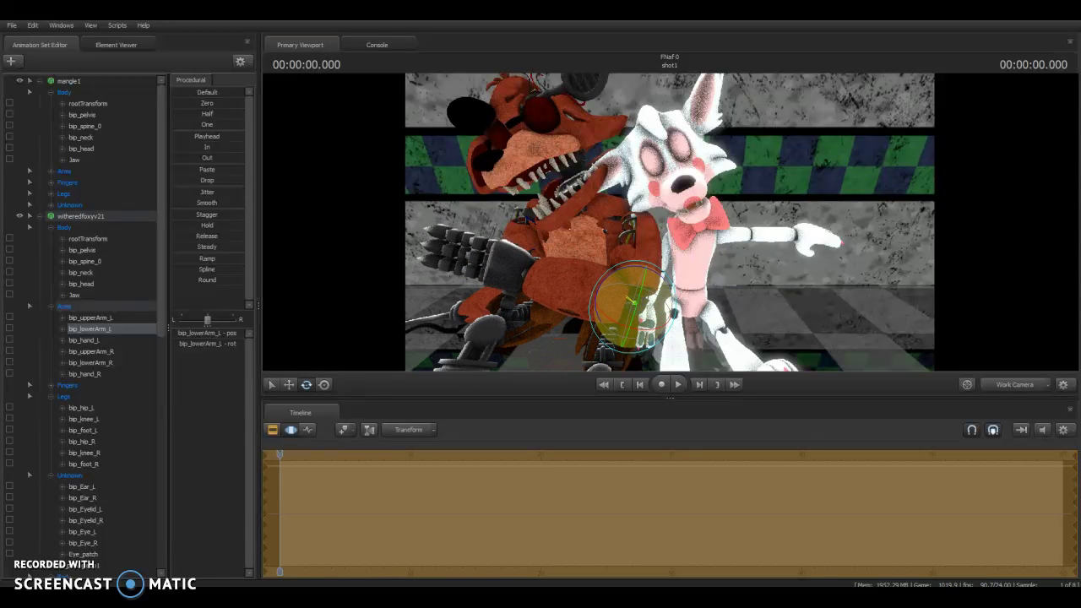
Step: Rotate Withered Foxy's left hand bone (bip_hand_L) so the hand turns downward over the legs
drag(659, 254, 623, 262)
click(649, 224)
click(629, 251)
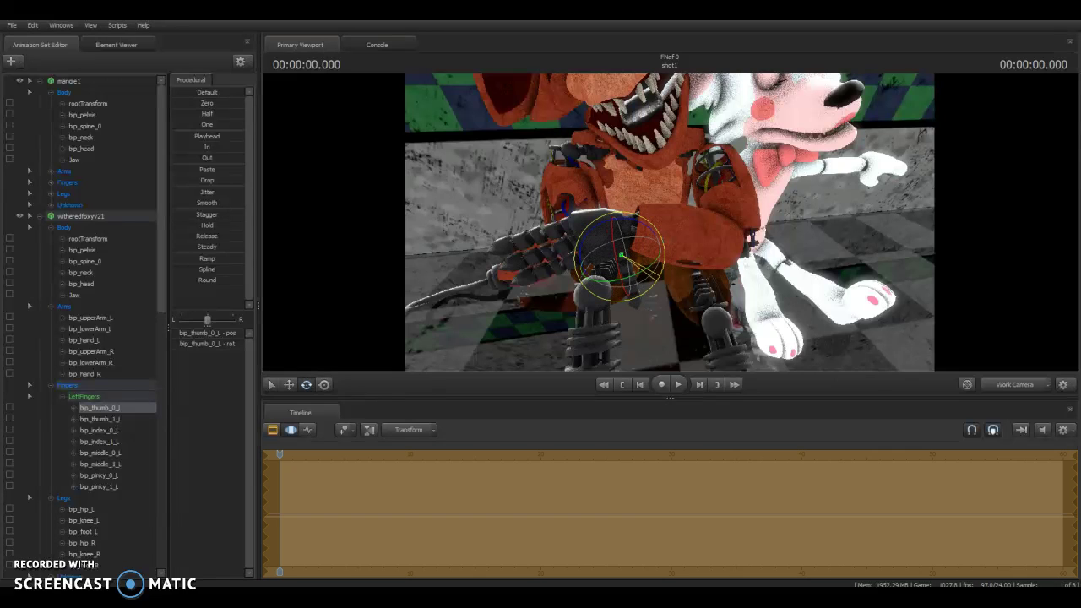
click(611, 254)
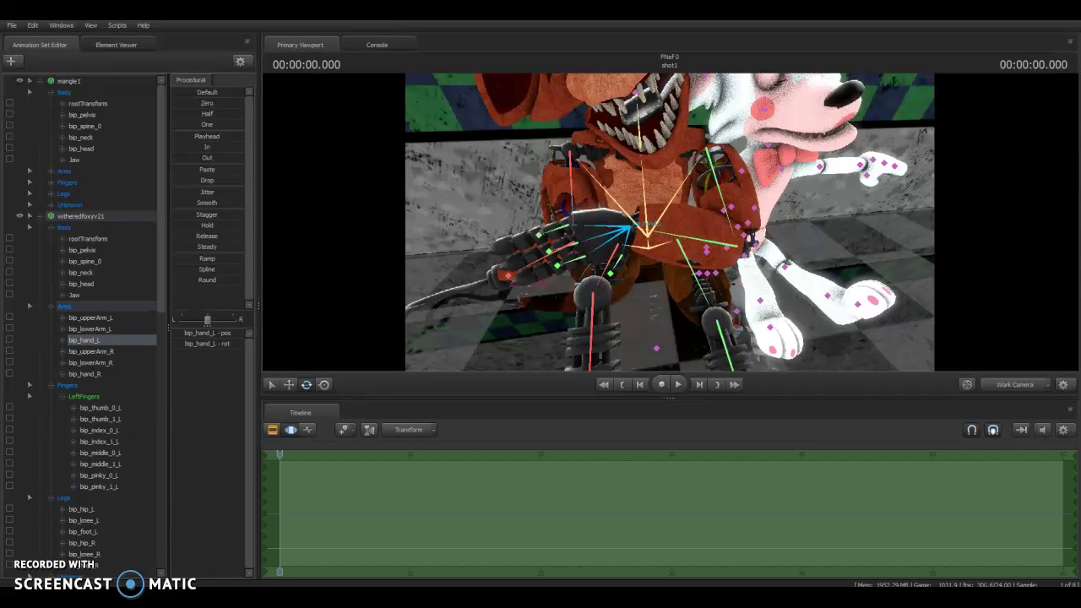
mouse_move(630, 227)
mouse_down()
mouse_move(623, 238)
mouse_move(604, 221)
mouse_move(617, 240)
mouse_up()
click(589, 254)
click(629, 226)
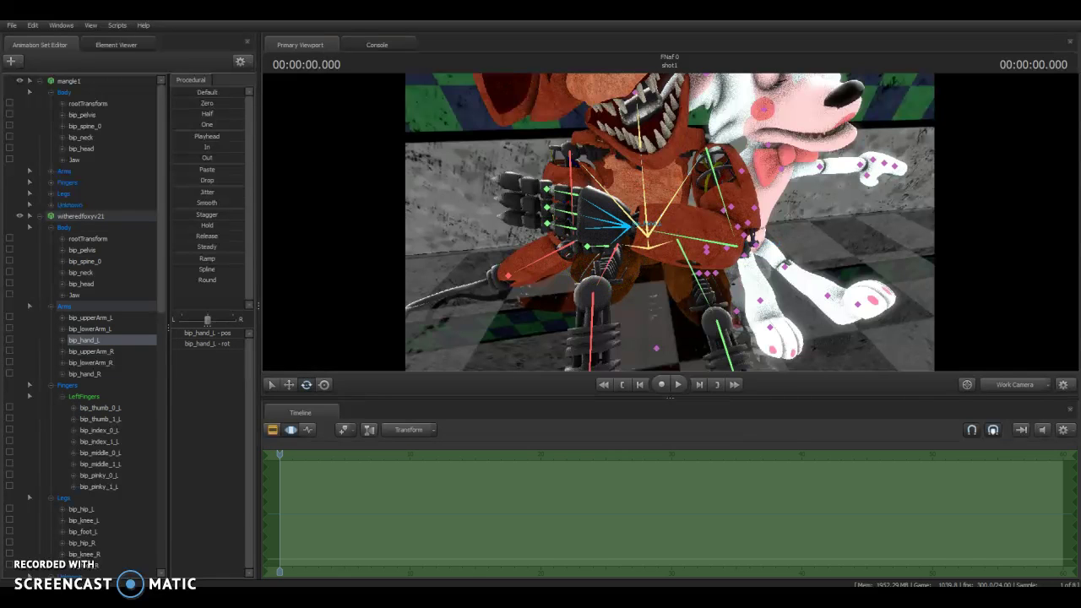
drag(629, 226, 604, 238)
Step: Bend Withered Foxy's left index finger by rotating bip_index_0_L and bip_index_1_L
click(99, 429)
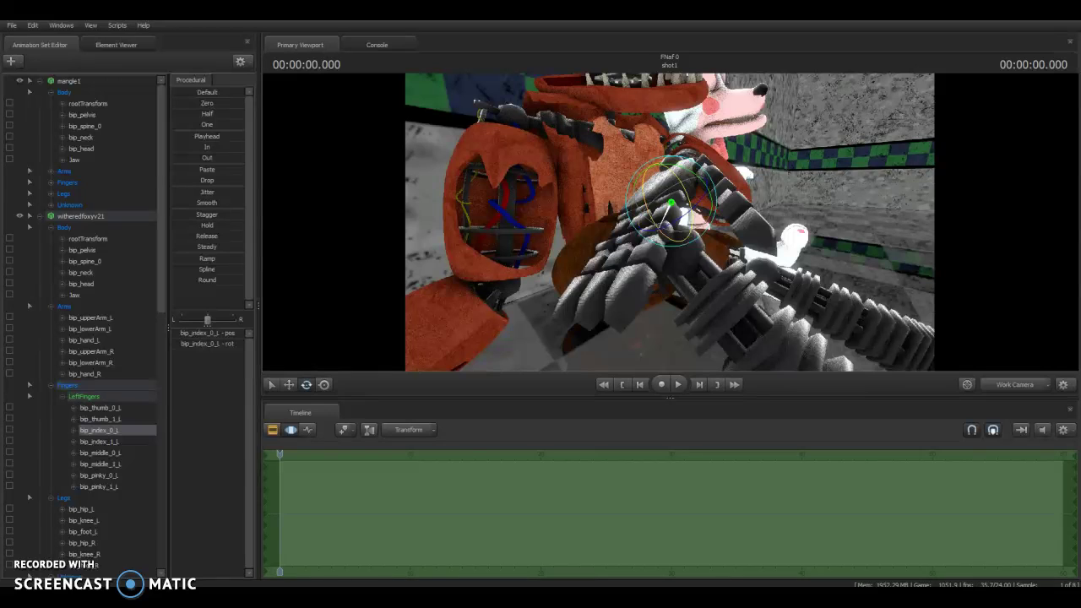
click(629, 319)
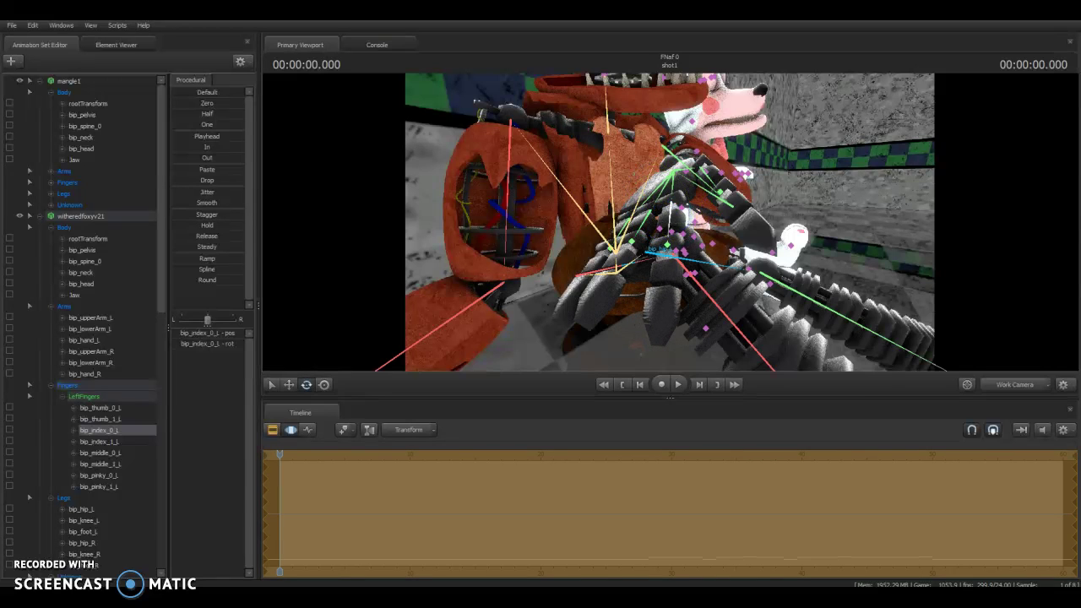
click(99, 441)
drag(651, 321, 693, 316)
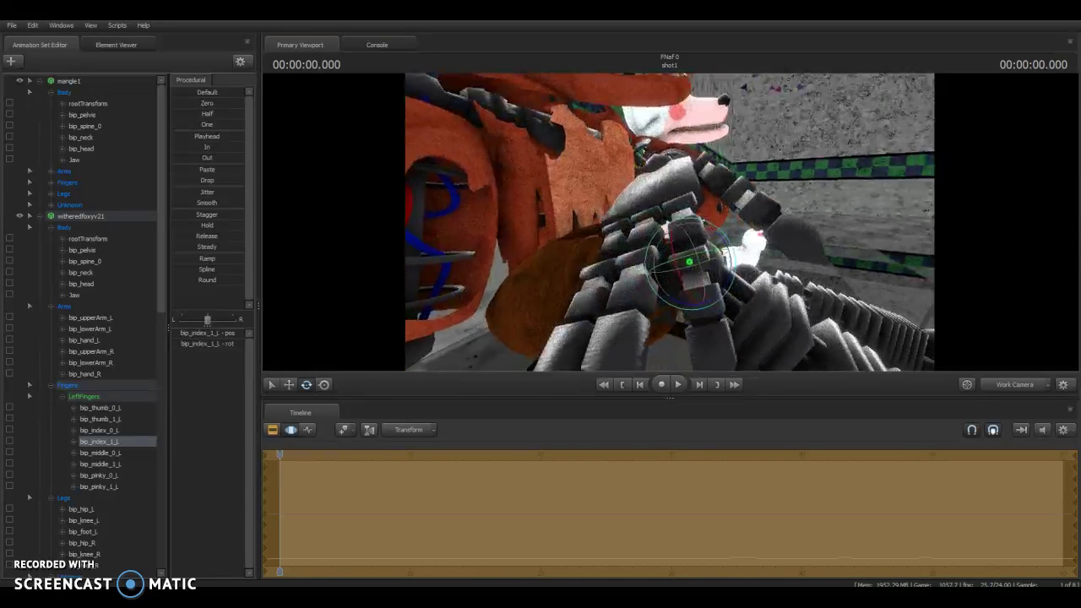
click(650, 223)
Step: Bend Withered Foxy's left middle finger by rotating bip_middle_0_L and bip_middle_1_L
click(650, 320)
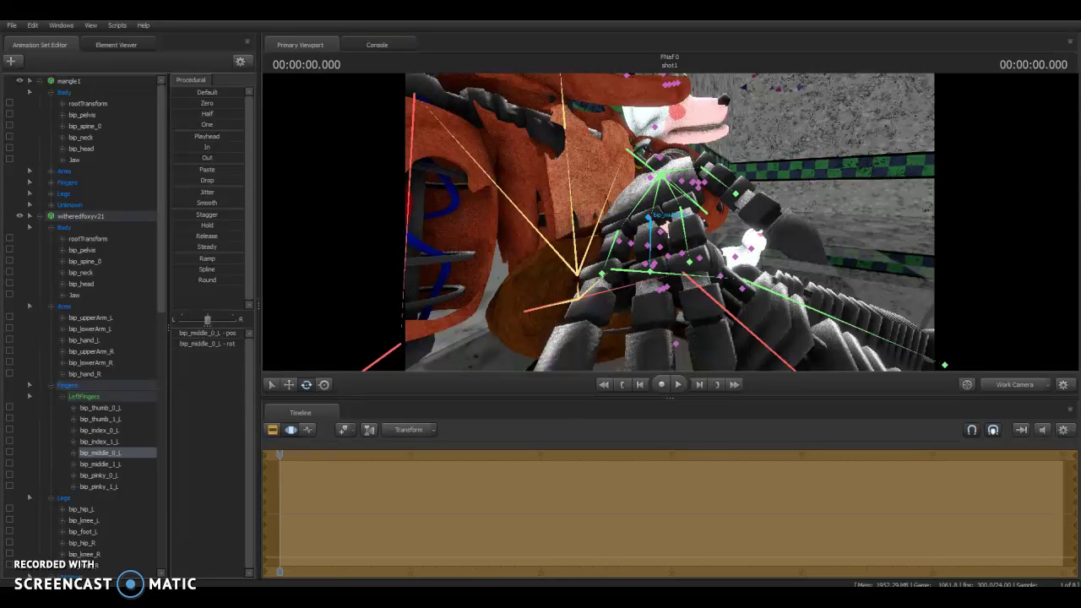
click(611, 270)
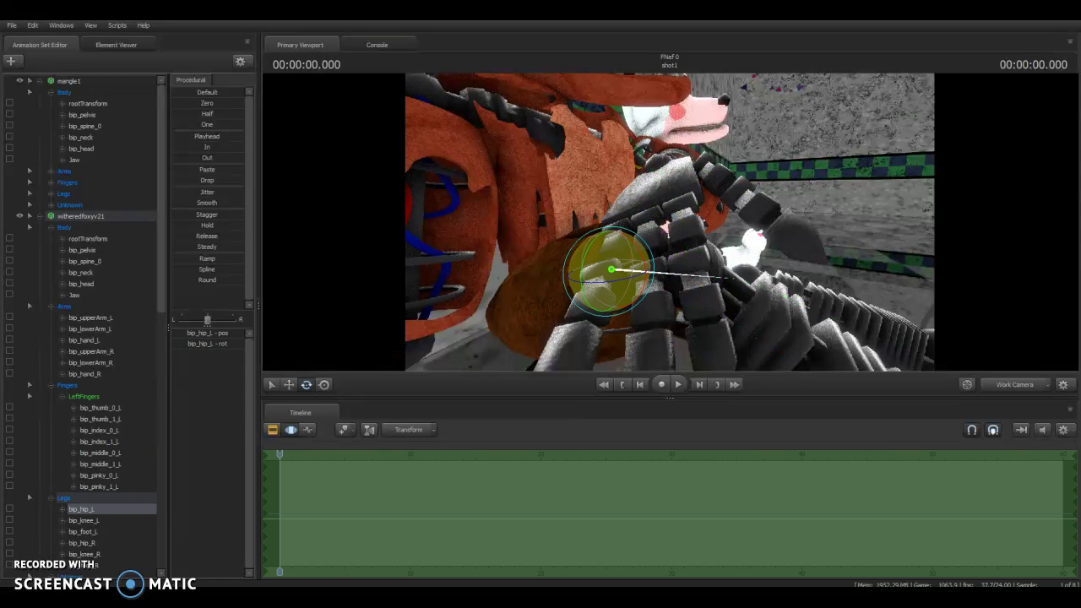
drag(610, 270, 540, 253)
click(651, 225)
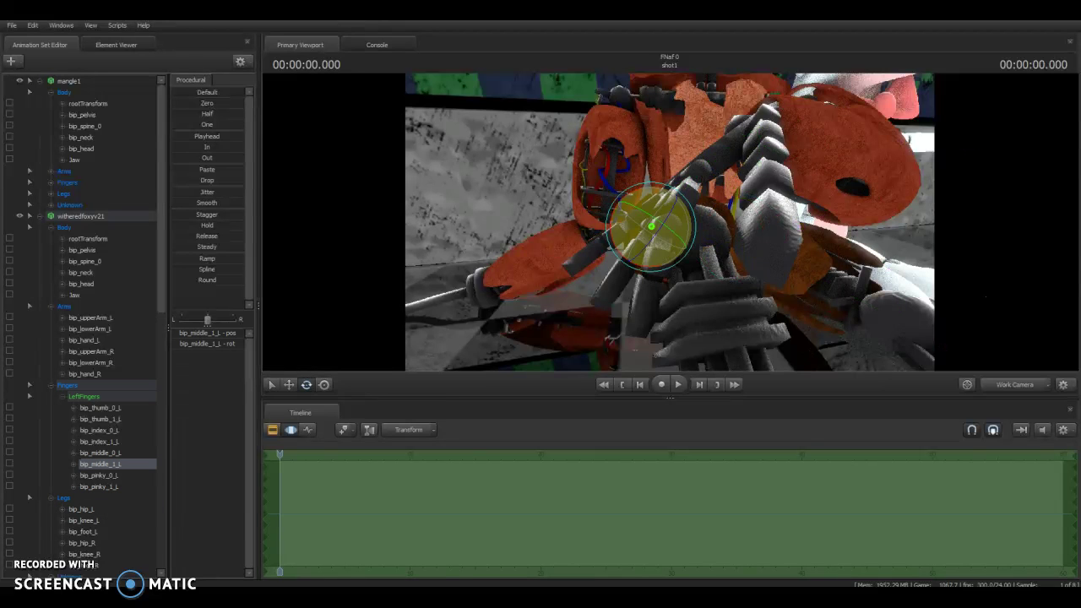
drag(618, 305, 615, 308)
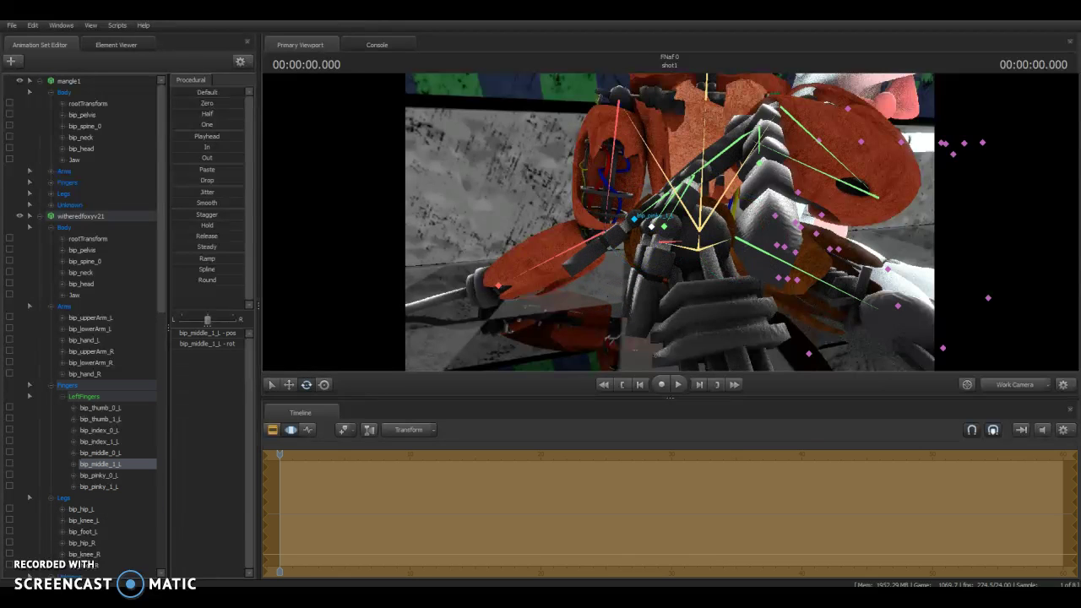
Step: Curl Withered Foxy's left pinky and adjust the base thumb bone (bip_thumb_0_L)
click(635, 218)
drag(633, 220, 540, 224)
click(100, 407)
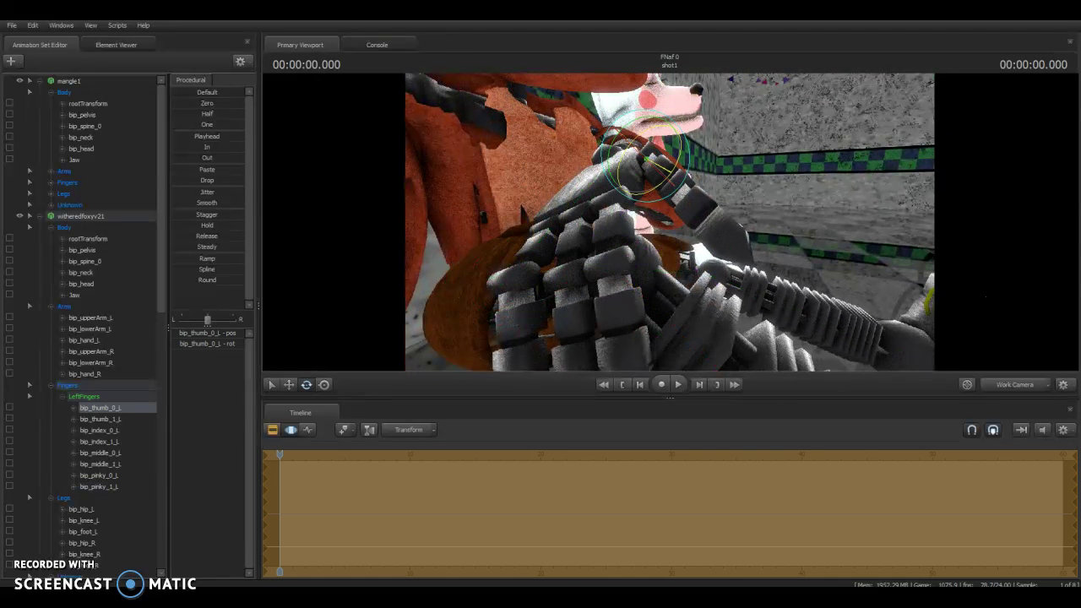
drag(667, 221, 566, 231)
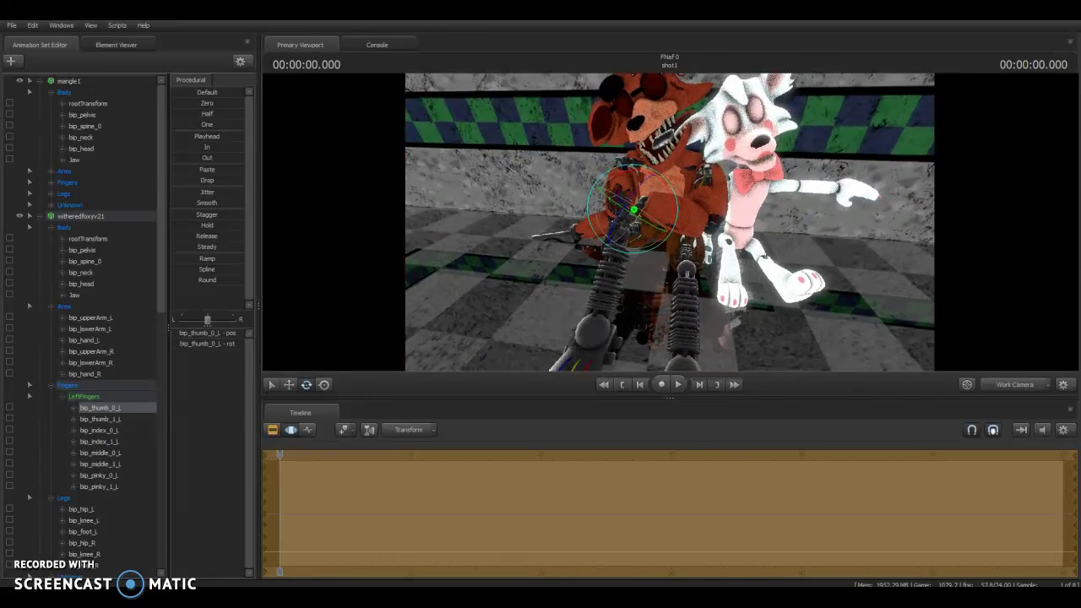
Step: Repose Withered Foxy's left leg by rotating bip_hip_L, bip_knee_L and bip_foot_L
click(81, 509)
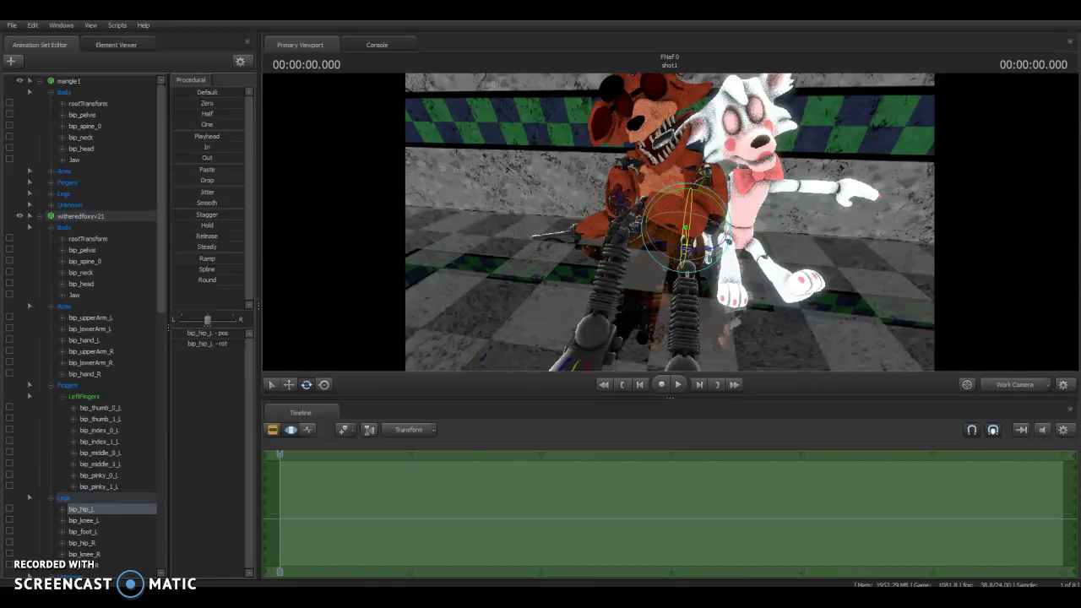
drag(670, 222, 650, 266)
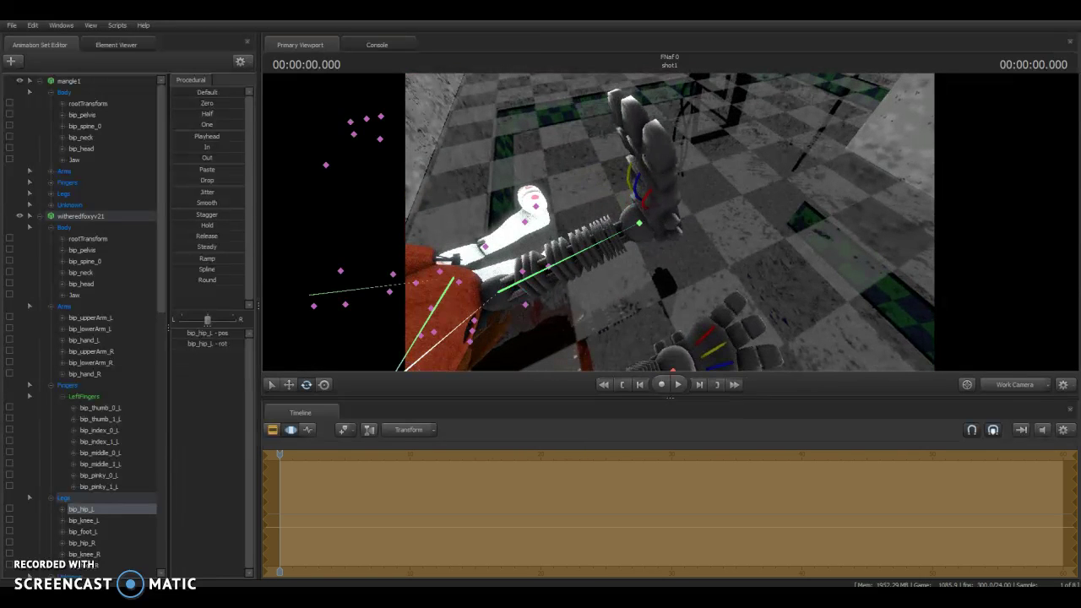
click(83, 521)
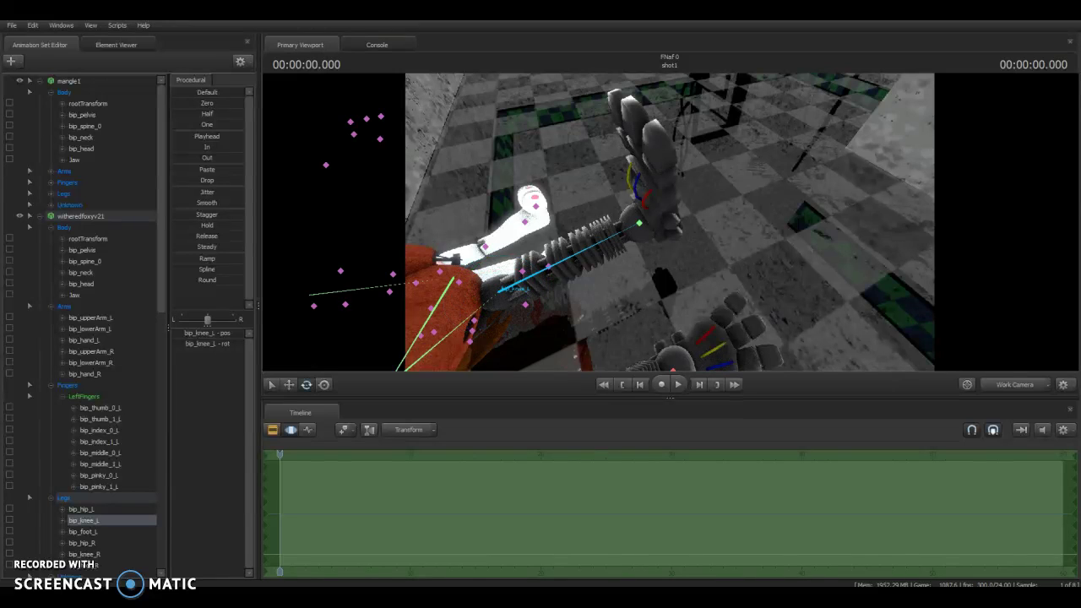
drag(636, 226, 642, 215)
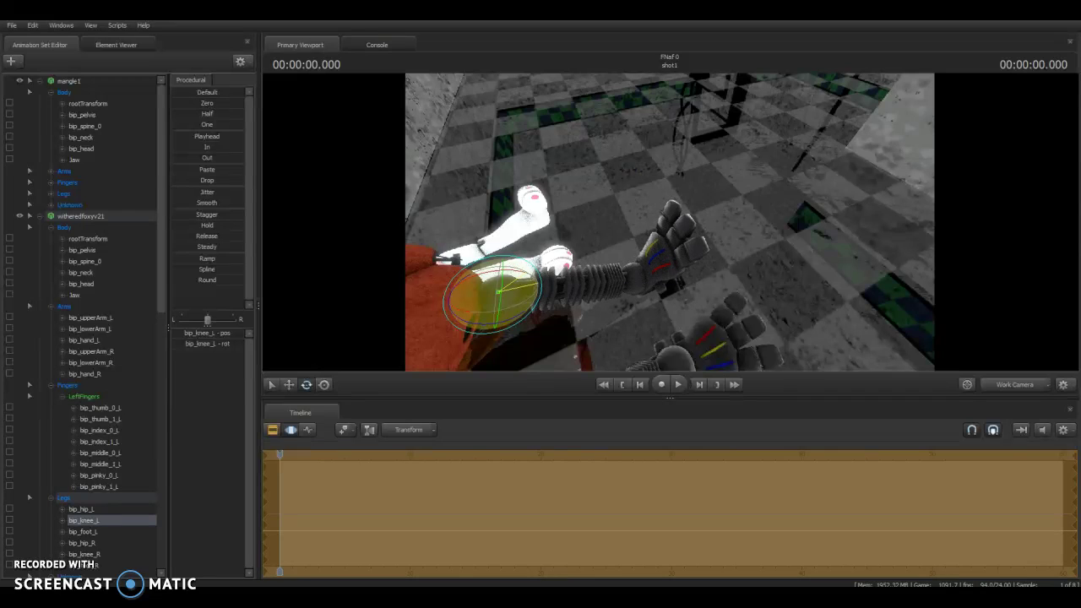
click(82, 532)
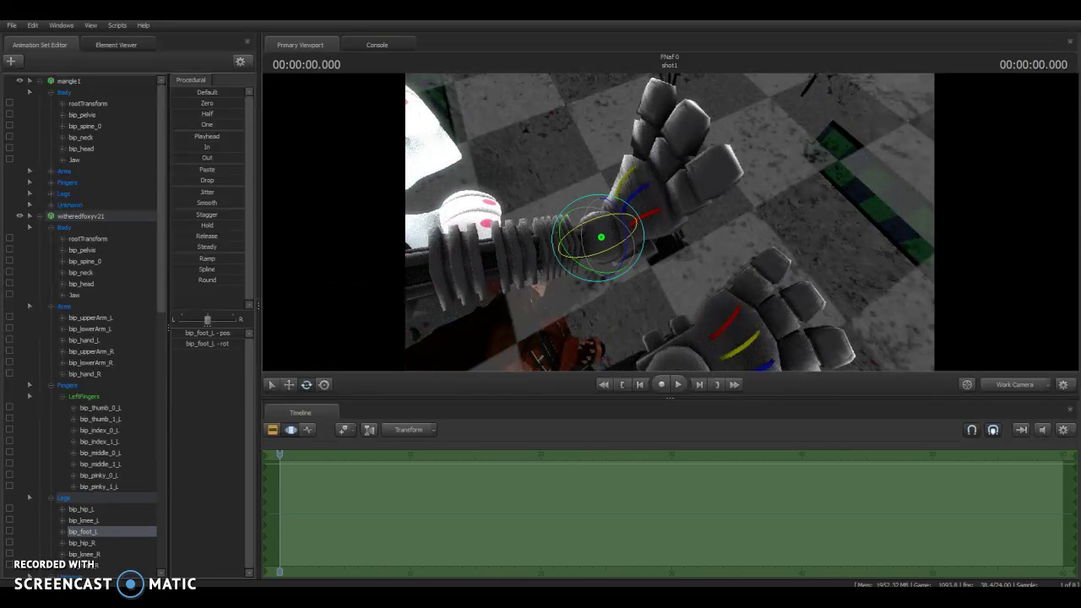
drag(600, 238, 622, 206)
Step: Add a new model to the scene, filtering the model list for "foxy plush"
drag(670, 221, 591, 178)
click(11, 61)
click(61, 96)
text(foxy plush)
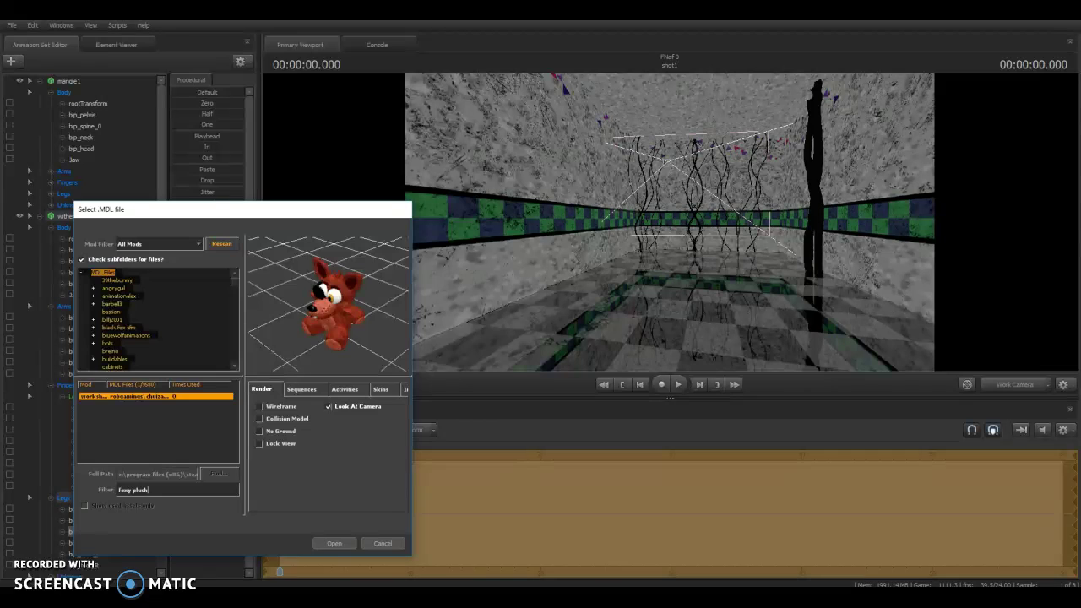
key(Return)
drag(670, 223, 670, 222)
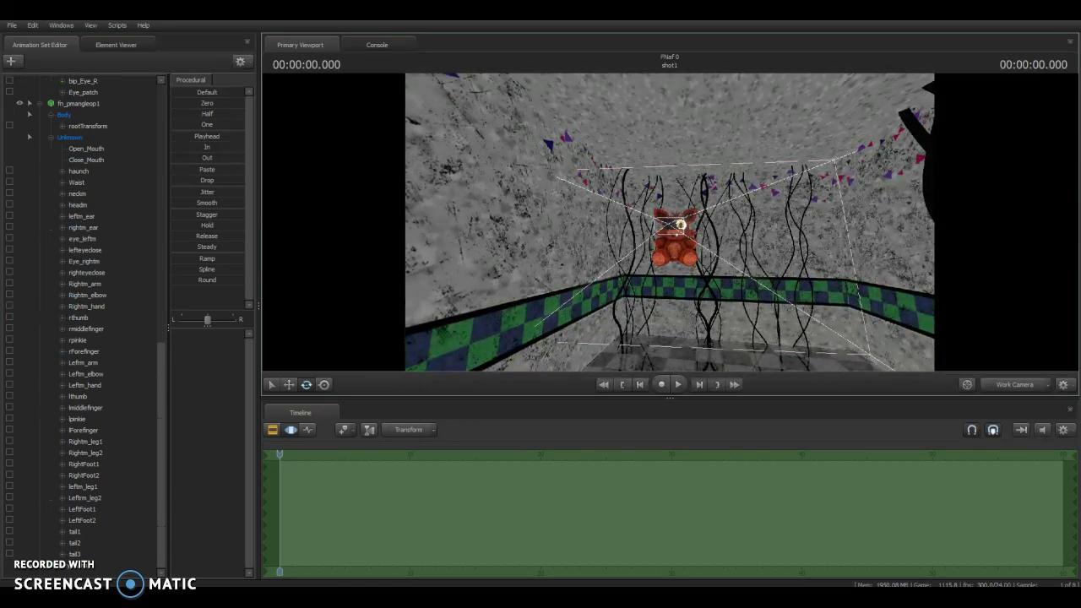
Step: Try skin 1 on the Foxy plush and restore skin 0
right_click(82, 385)
mouse_move(126, 530)
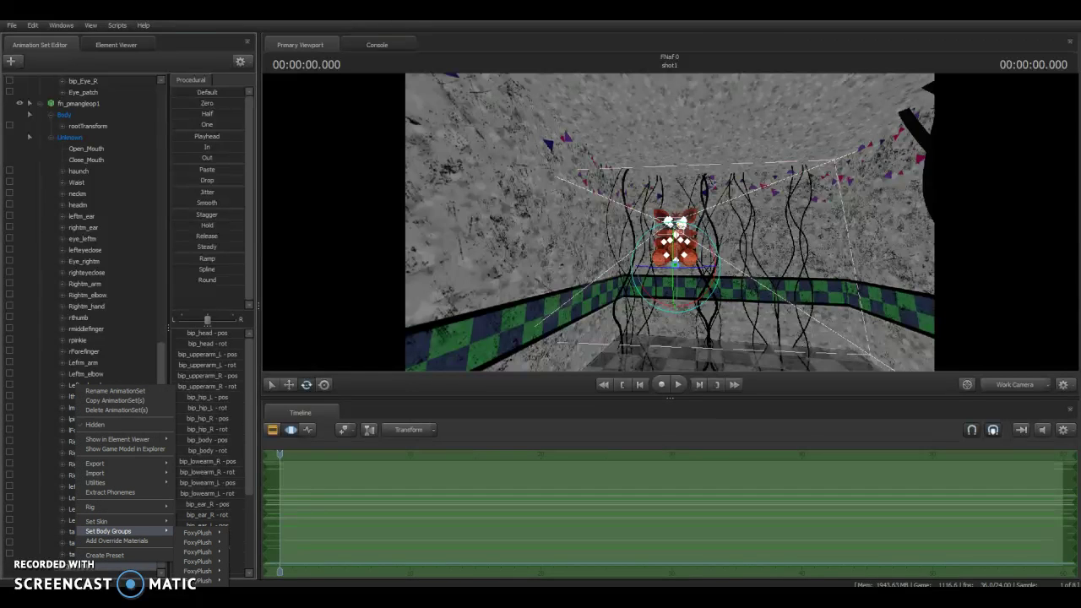
click(197, 533)
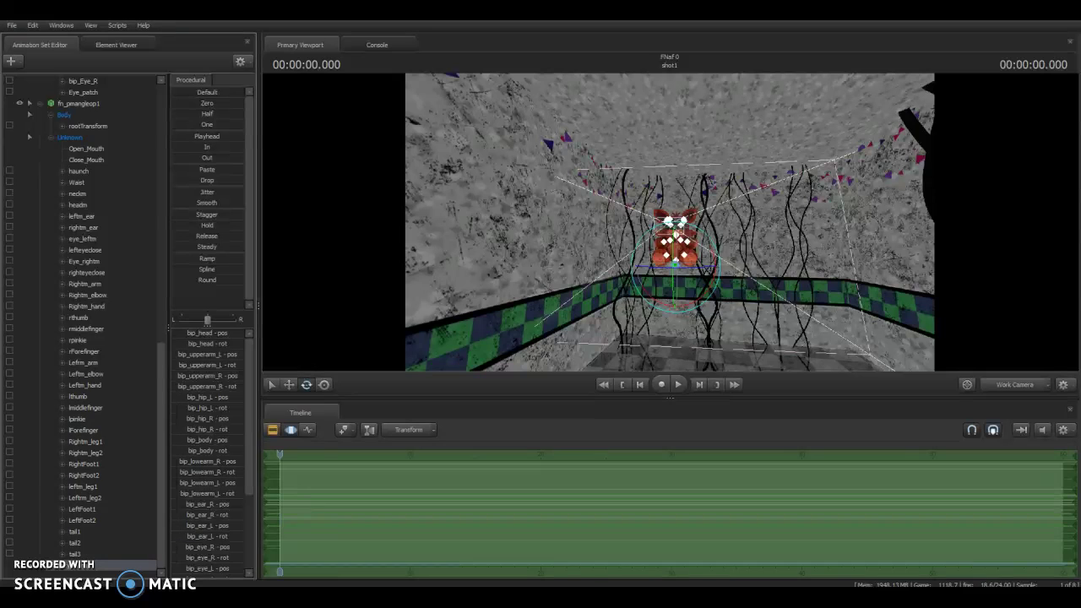
drag(669, 222, 670, 202)
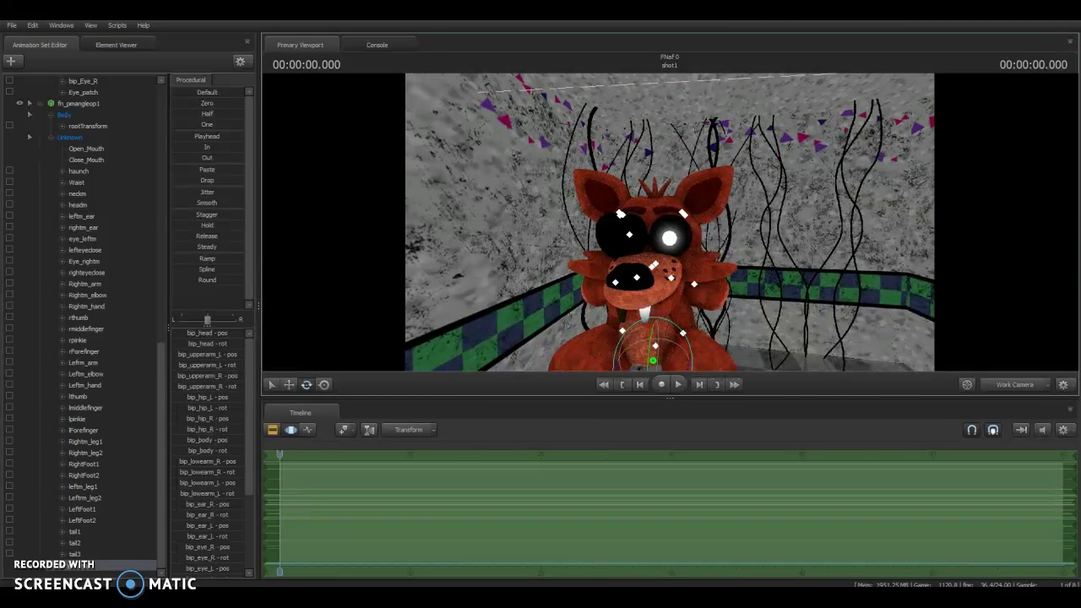
right_click(97, 391)
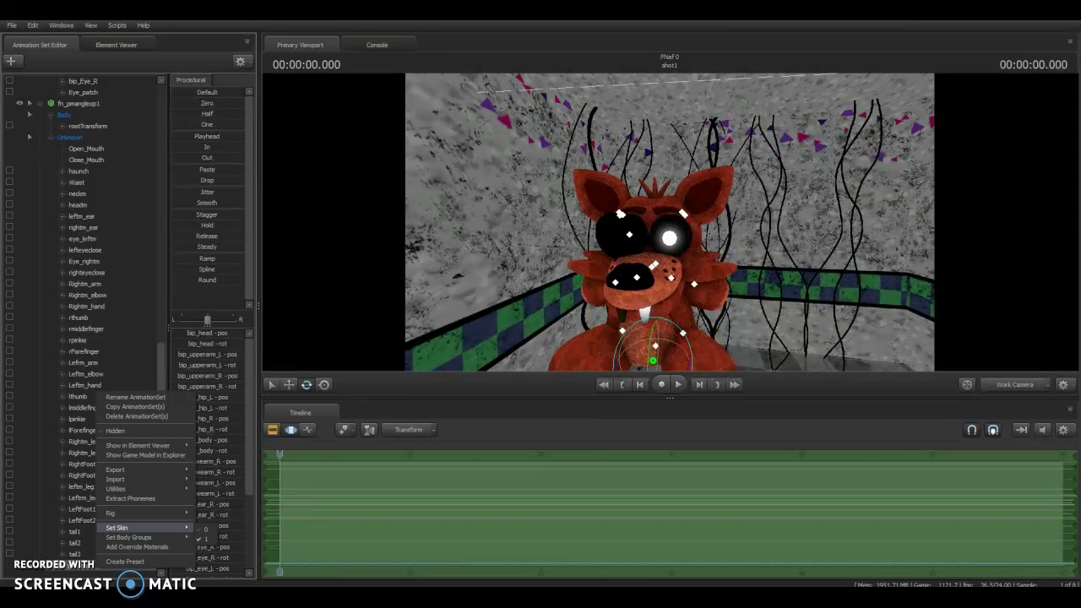
click(205, 528)
Step: Move the Foxy plush across the room to the front of Mangle
drag(670, 222, 670, 245)
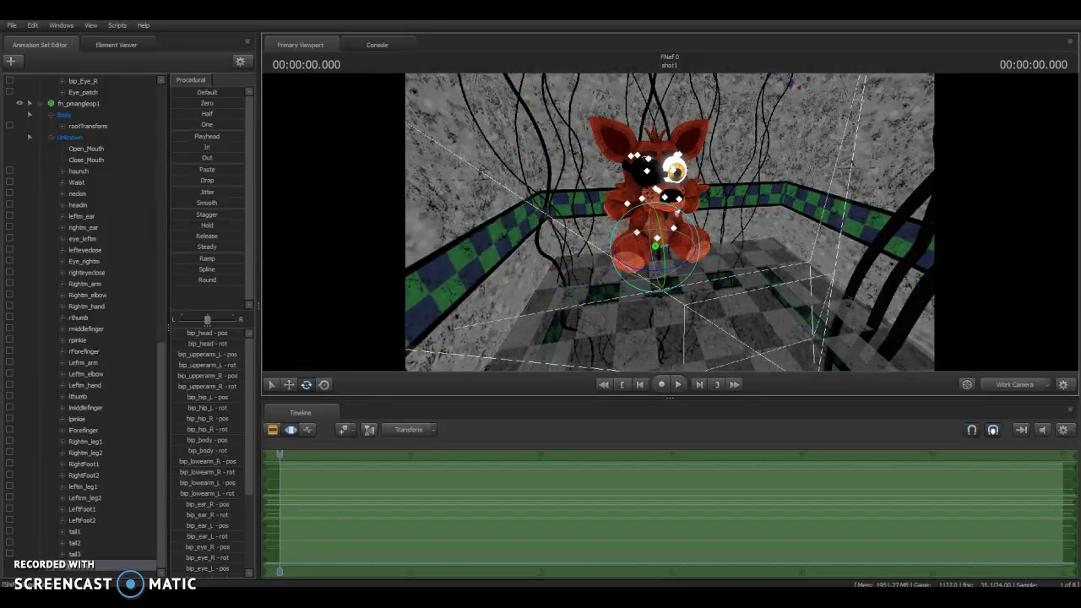
drag(670, 222, 921, 288)
drag(603, 267, 803, 245)
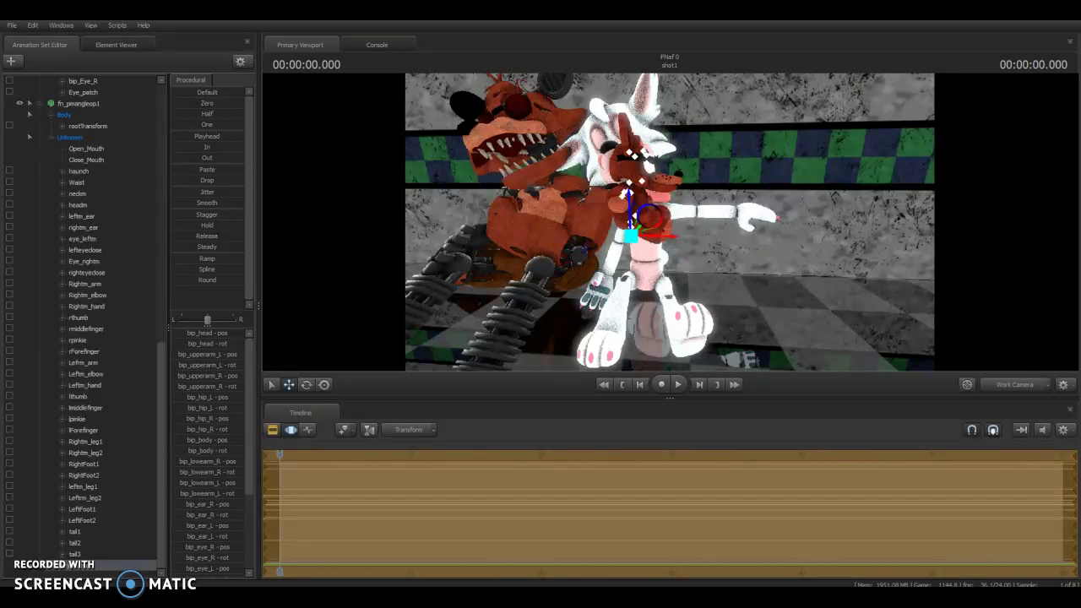
Step: Rotate the Foxy plush to face forward and lower it onto the floor between Mangle's legs
key(e)
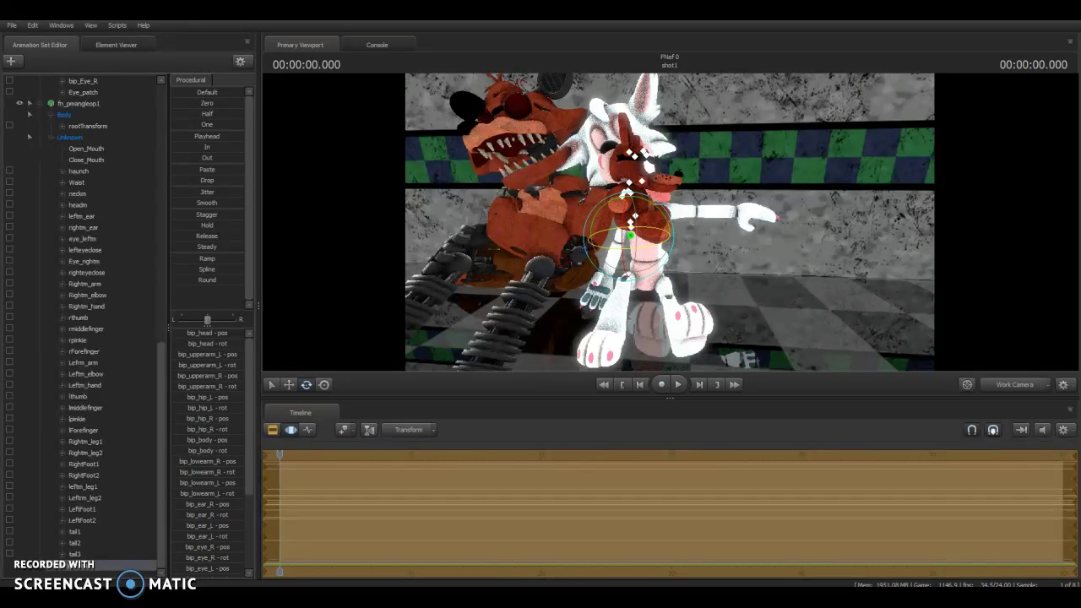
drag(651, 241, 633, 235)
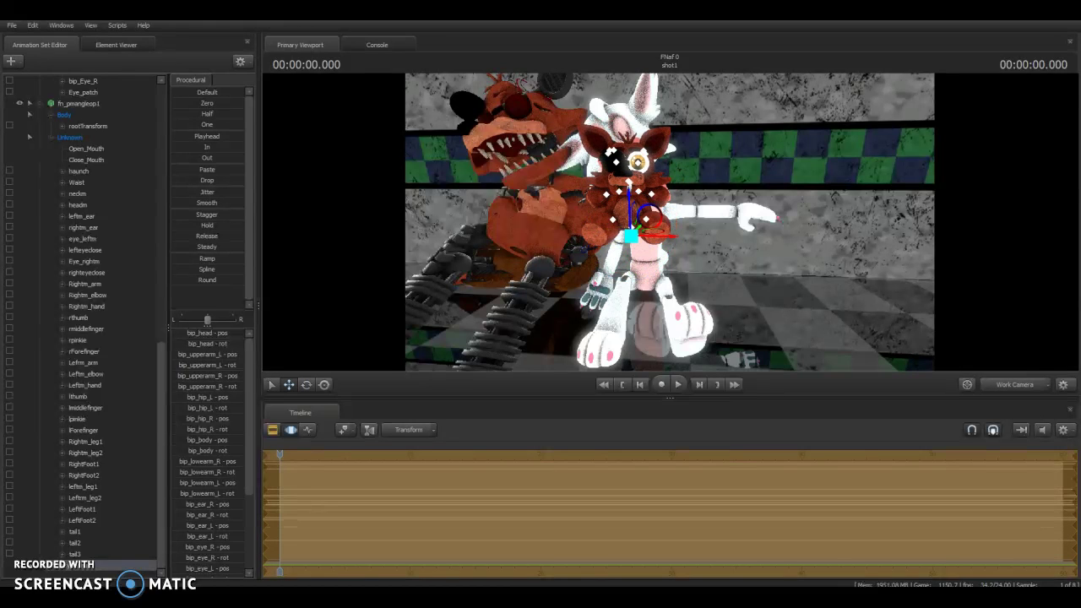
drag(637, 161, 657, 236)
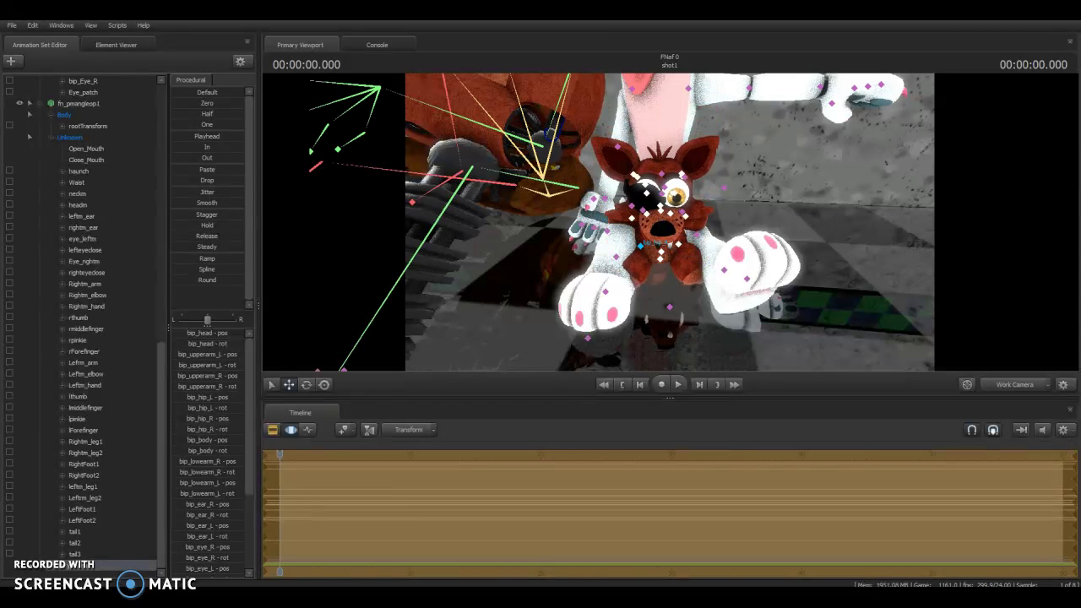
Step: Rotate the Foxy plush's hip bones bip_hip_R and bip_hip_L to adjust its seated legs
click(641, 245)
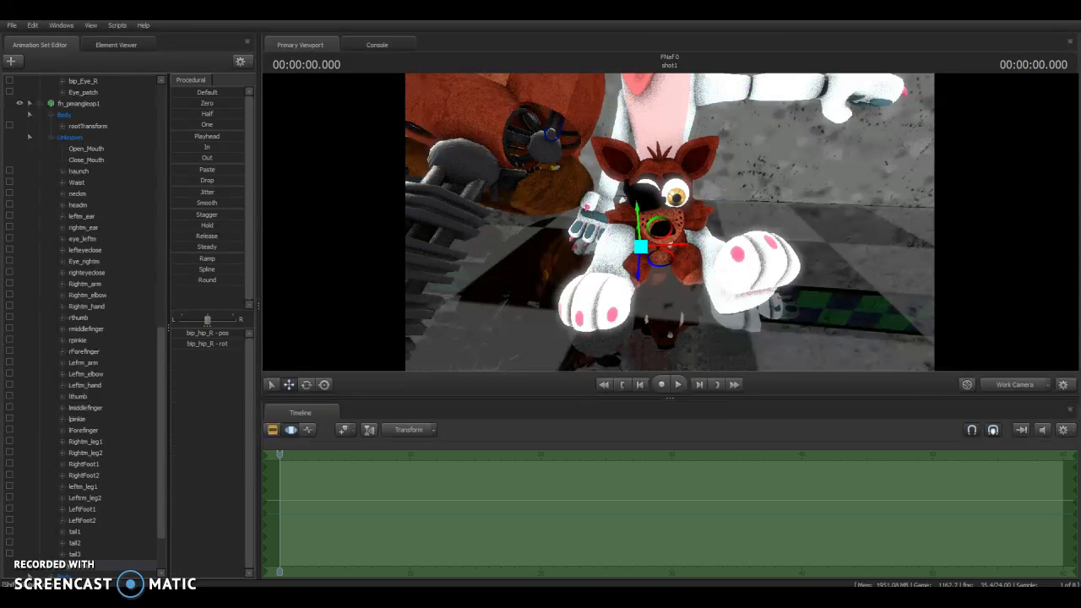
drag(641, 247, 638, 247)
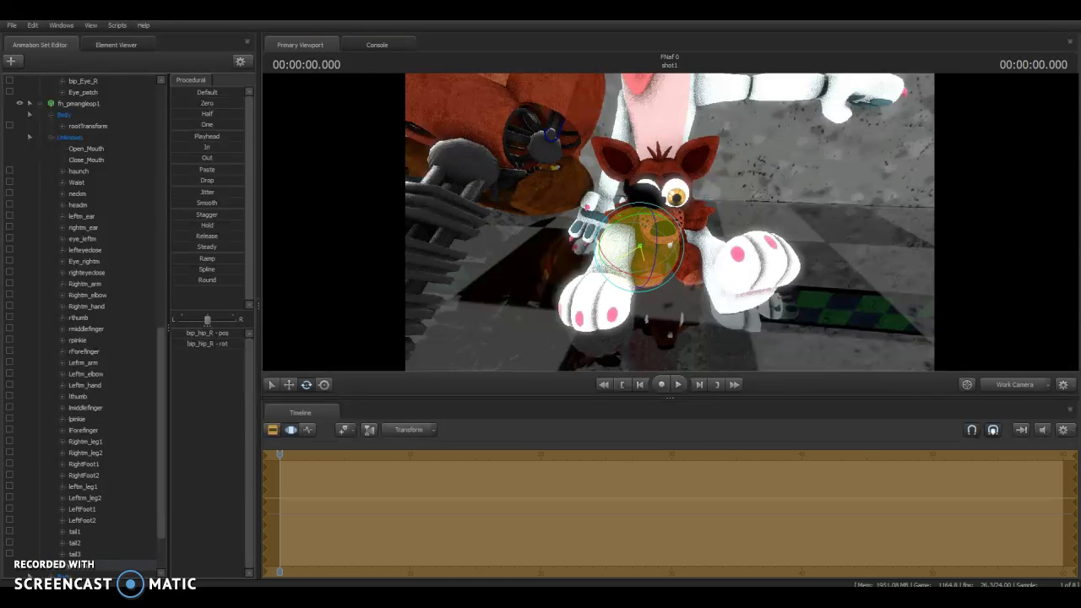
click(675, 243)
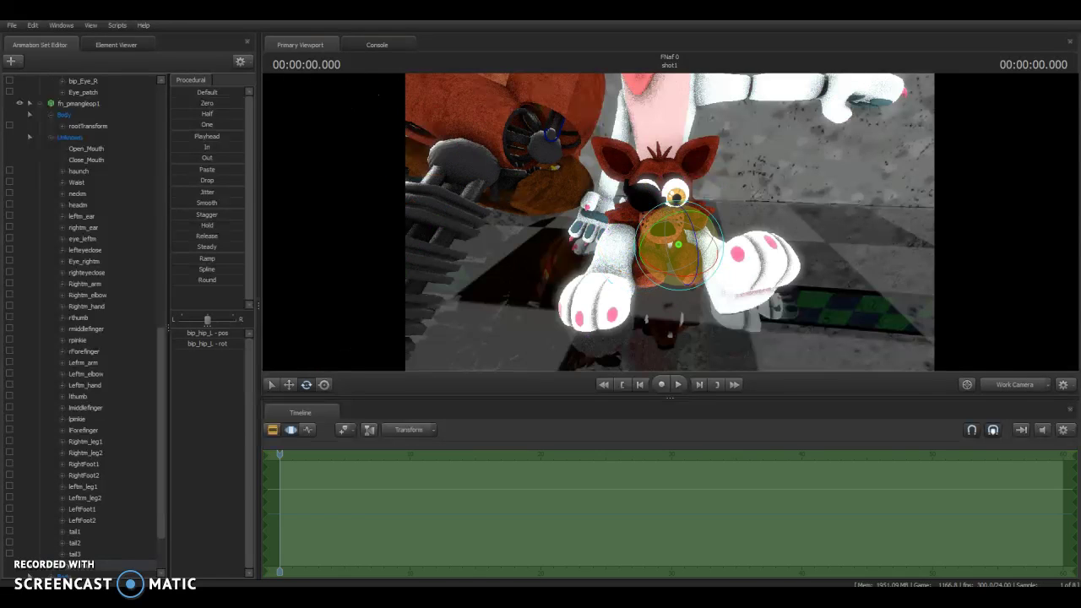
Step: Rotate the Foxy plush's left arm at the bip_upperarm_L bone so it rests beside its body
drag(670, 222, 764, 213)
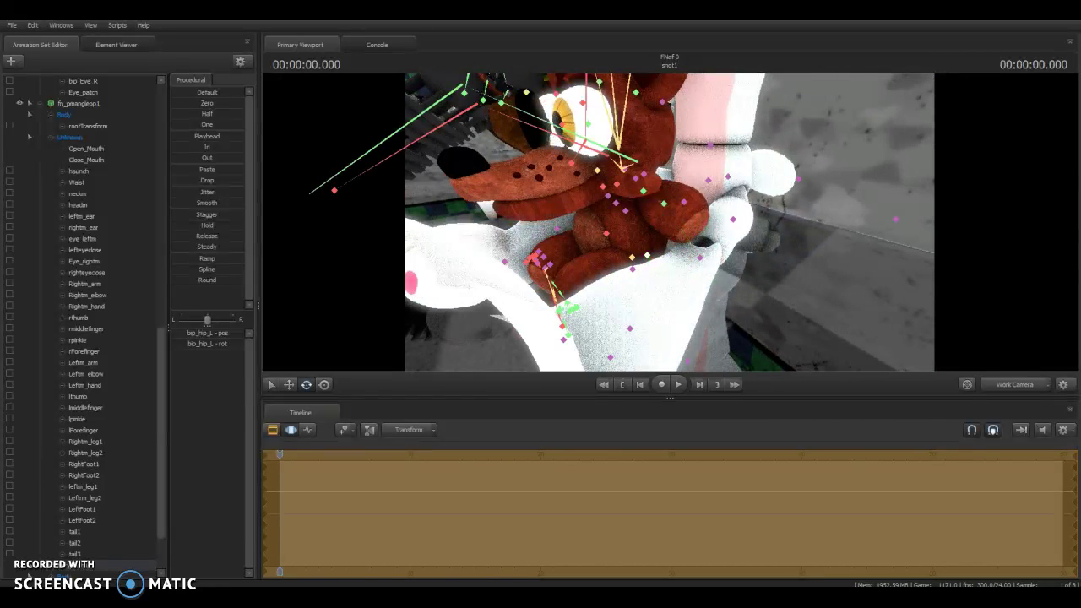
click(664, 203)
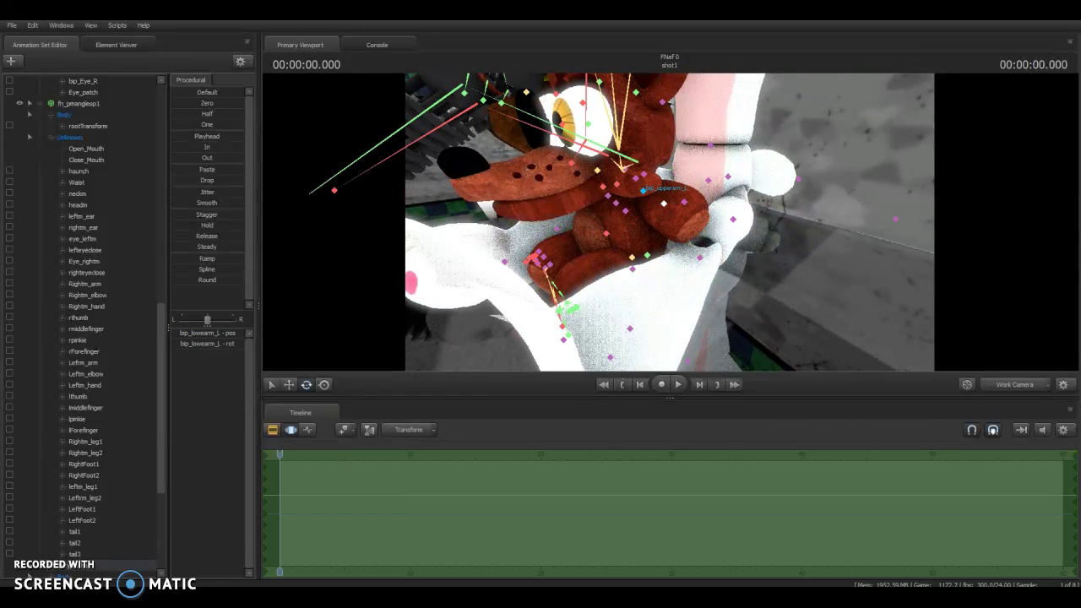
click(643, 190)
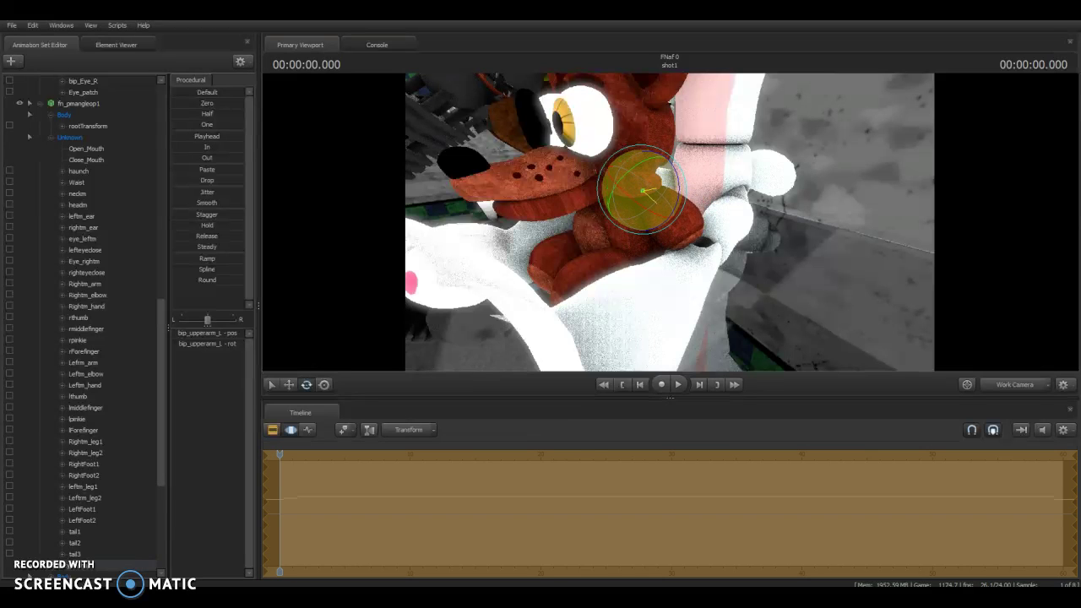
drag(644, 190, 661, 206)
click(662, 207)
Step: Pose the Foxy plush's other arm by rotating its right arm bones, including the right lower arm
click(698, 221)
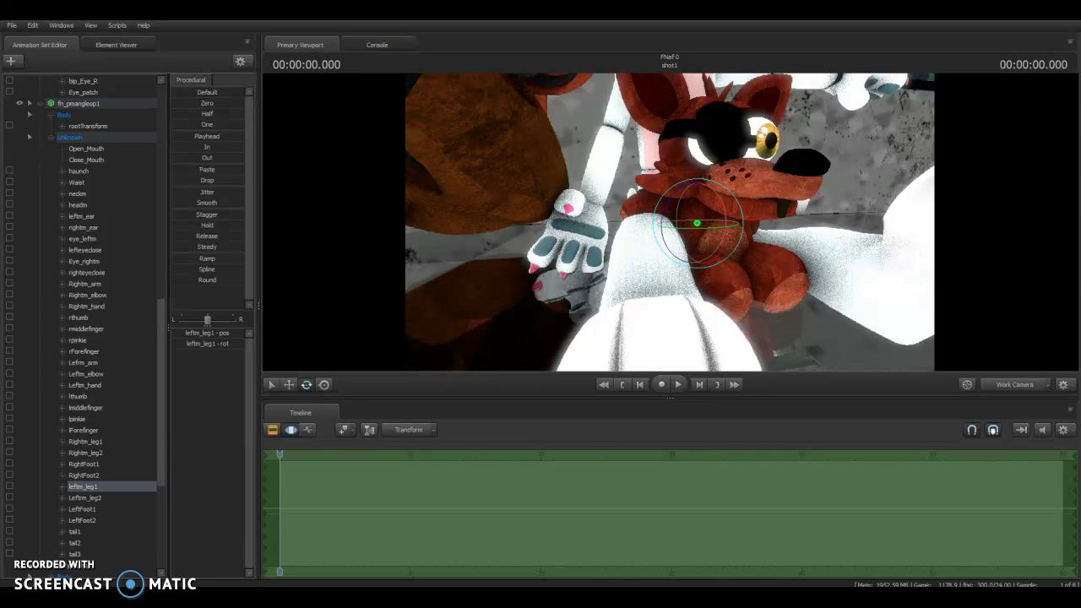
drag(697, 221, 706, 230)
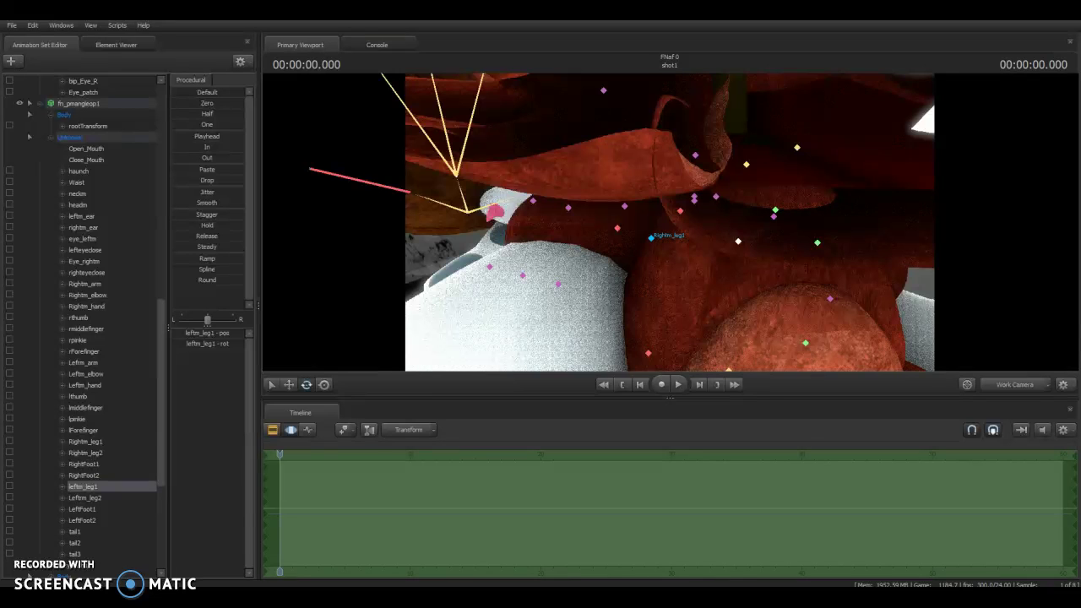
click(652, 237)
drag(647, 237, 541, 236)
click(617, 226)
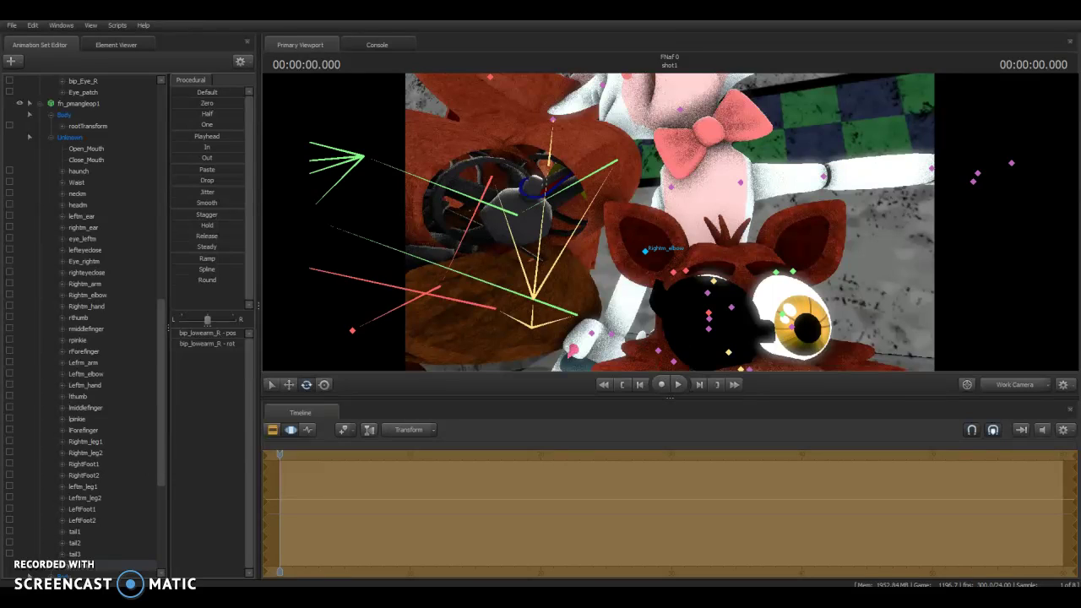
Step: Rotate the Foxy plush's ear bones bip_ear_R and bip_ear_L so both ears fold downward and outward
ctrl+click(673, 271)
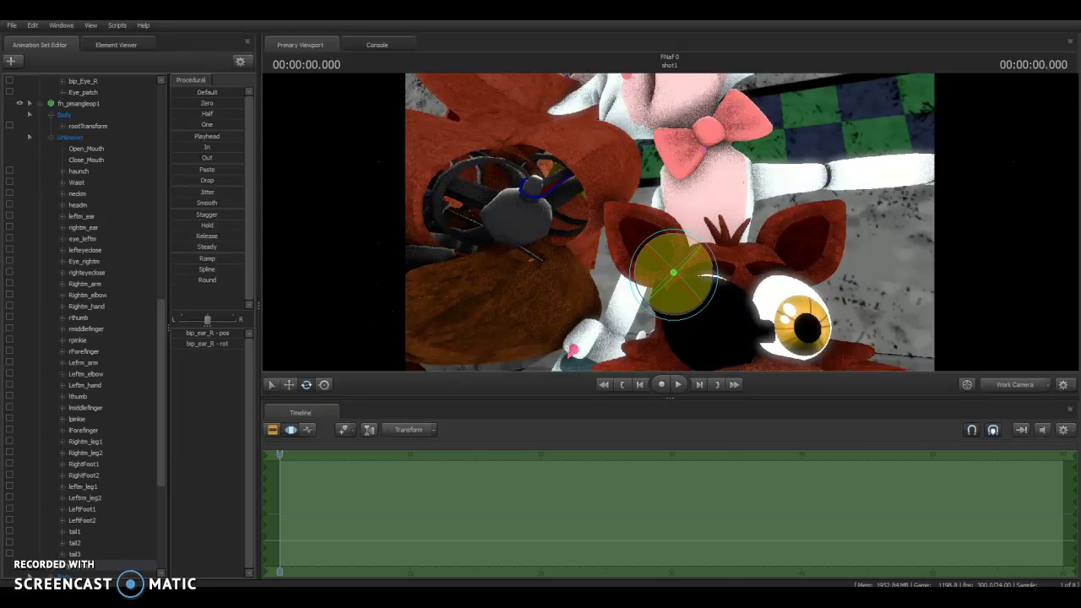
mouse_move(673, 271)
mouse_down()
mouse_move(625, 269)
mouse_move(630, 249)
mouse_move(616, 253)
mouse_move(621, 279)
mouse_move(642, 254)
mouse_move(676, 266)
mouse_up()
ctrl+click(631, 249)
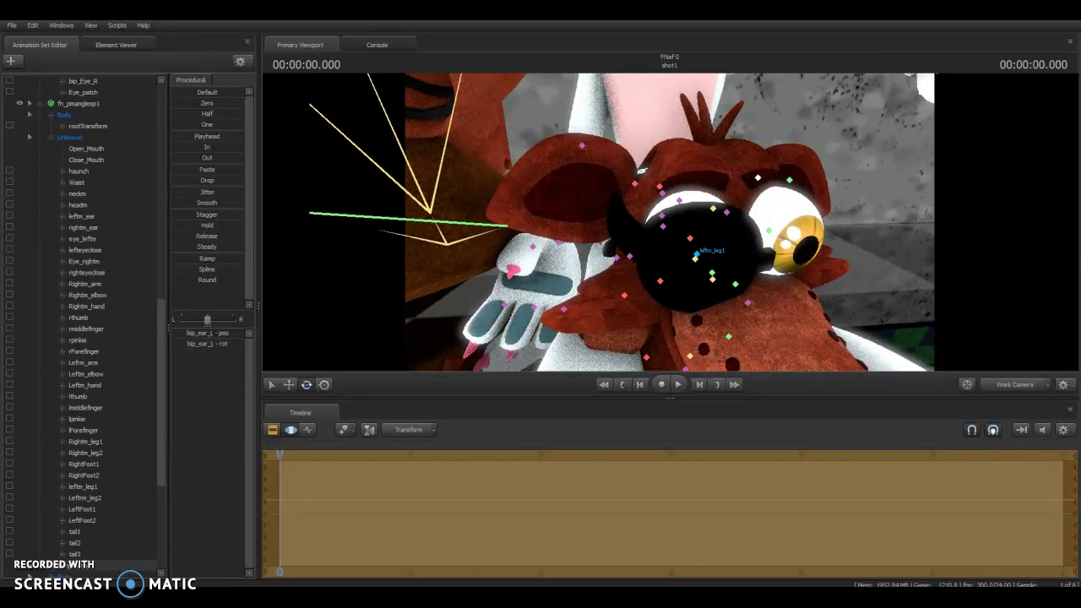
Step: Adjust the Foxy plush's bip_eye_R bone and rotate its bip_head bone to reposition the head
click(690, 238)
drag(691, 238, 691, 240)
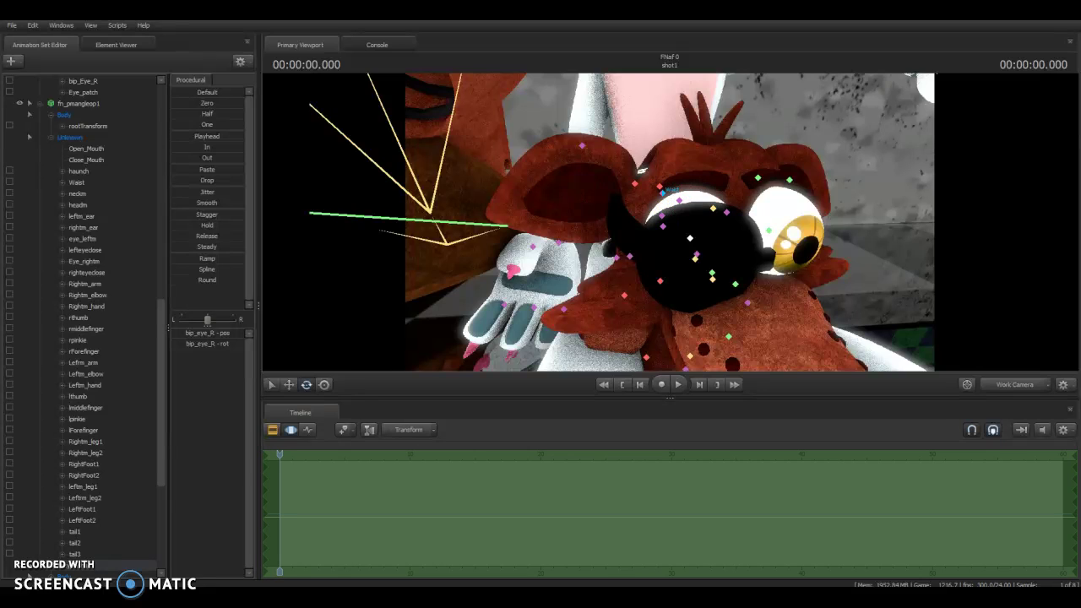
click(664, 225)
drag(664, 225, 695, 256)
click(695, 257)
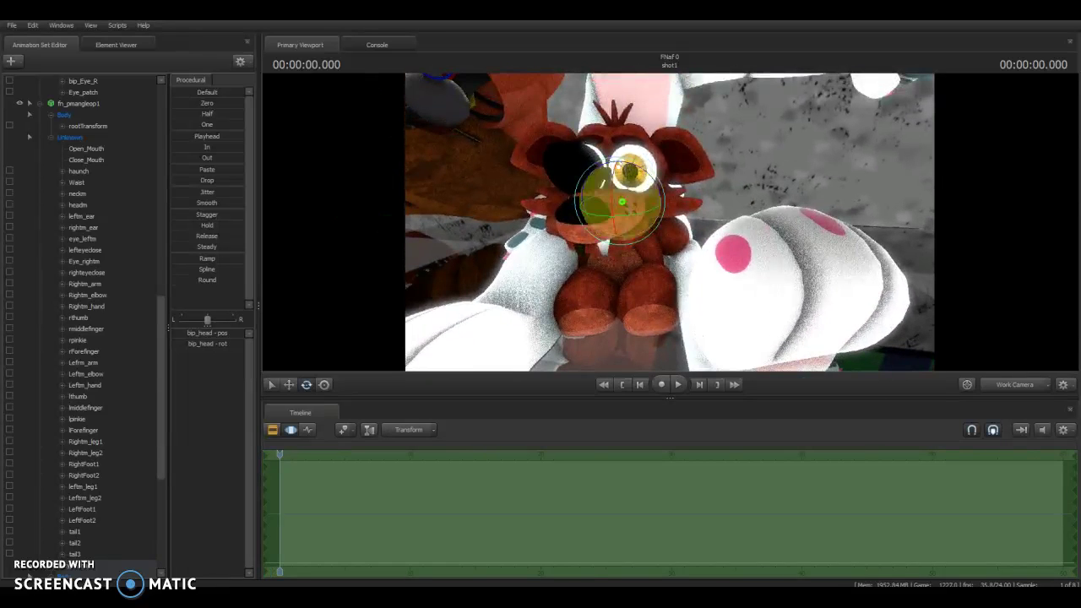
mouse_move(629, 199)
mouse_down()
mouse_move(654, 224)
mouse_move(621, 196)
mouse_move(619, 209)
mouse_move(583, 219)
mouse_move(625, 190)
mouse_up()
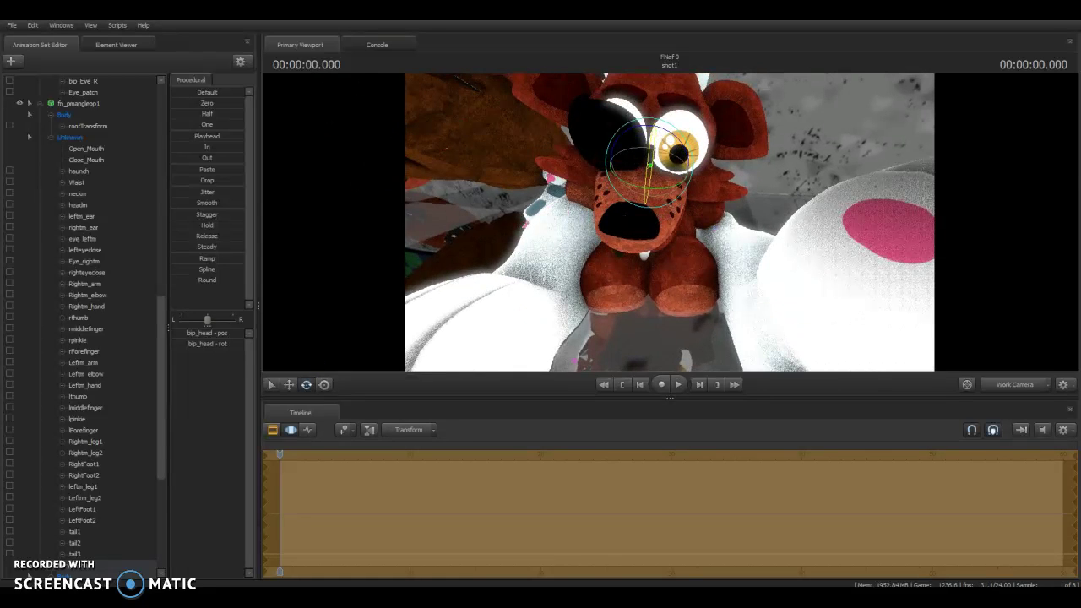
Step: Rotate the Foxy plush's bip_jaw bone to a slightly open mouth and tilt its head with bip_head
ctrl+click(647, 177)
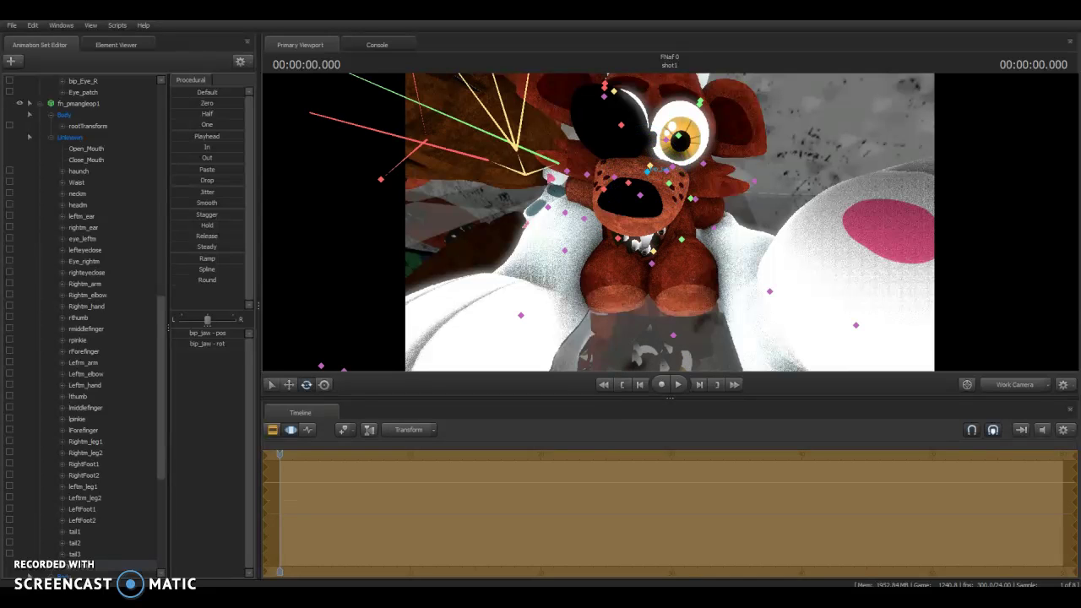
ctrl+click(650, 165)
mouse_move(651, 169)
mouse_down()
mouse_move(651, 139)
mouse_move(650, 174)
mouse_move(650, 156)
mouse_up()
ctrl+click(650, 165)
key(ctrl+z)
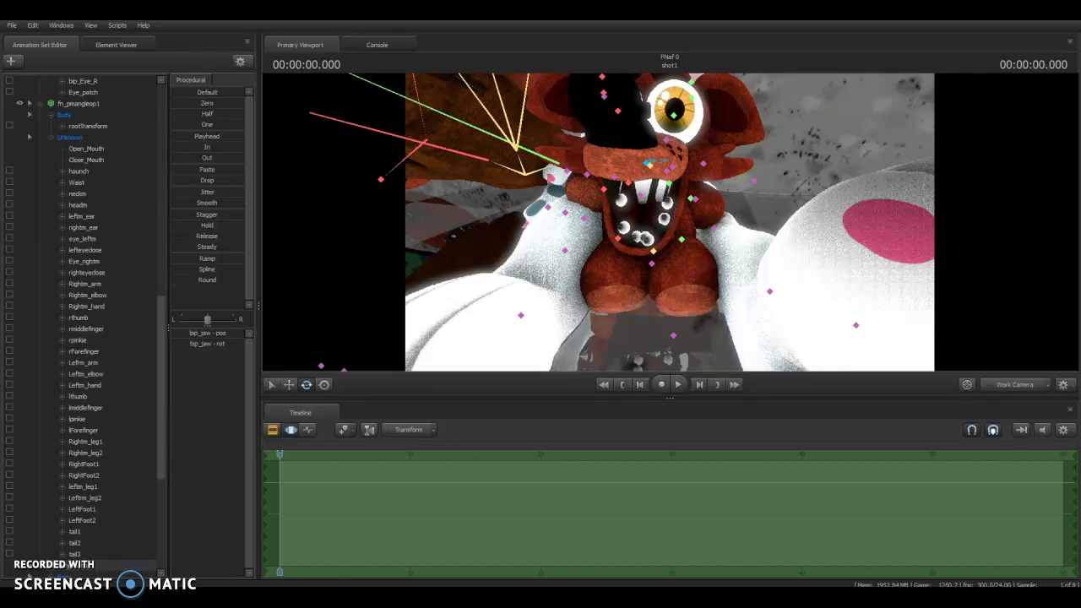
key(ctrl+y)
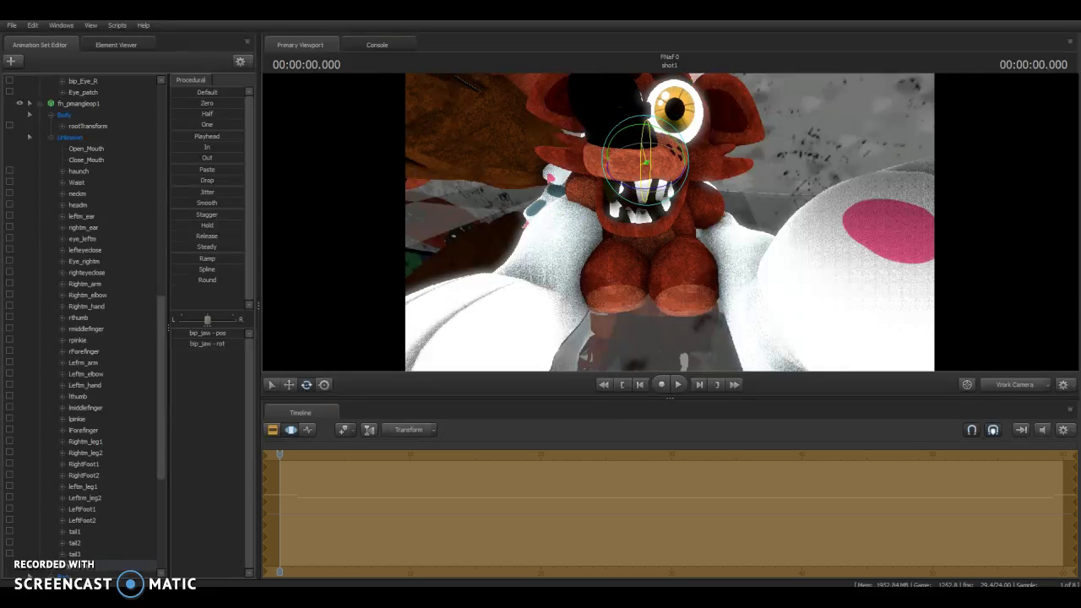
drag(651, 165, 651, 158)
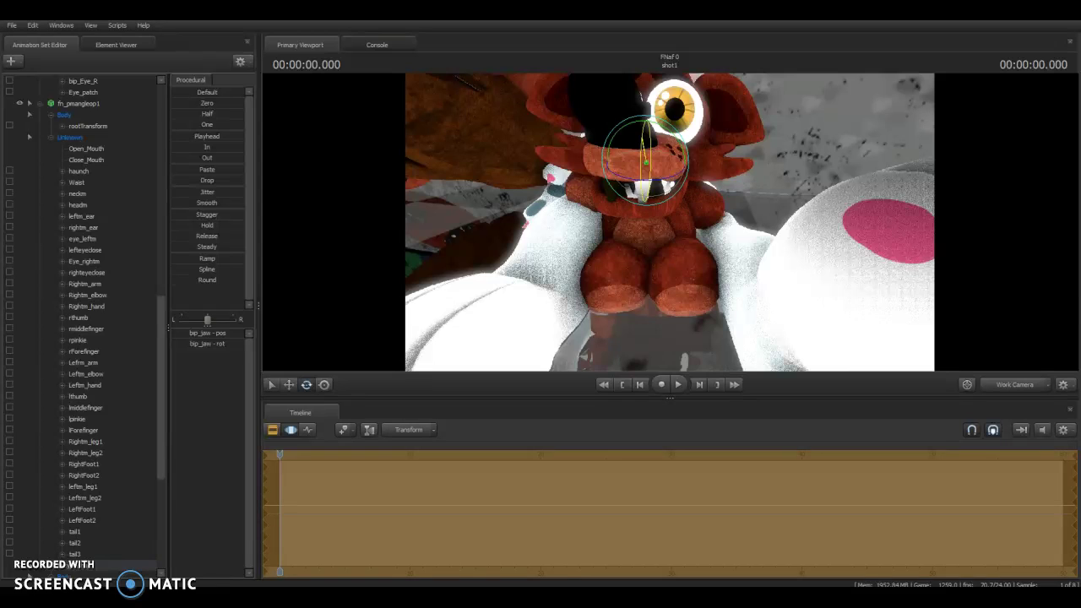
key(Escape)
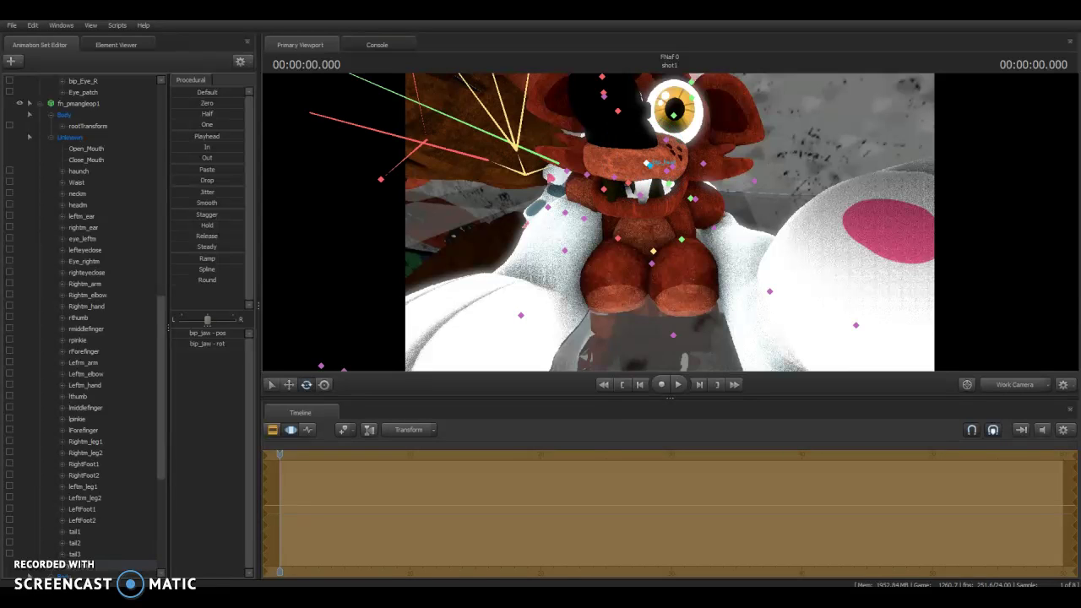
click(649, 164)
drag(668, 139, 650, 165)
Step: Lower Mangle's left arm and bend its elbow using Lefrm_arm and Leftm_elbow so the hand rests on the Foxy plush's head
drag(669, 222, 708, 176)
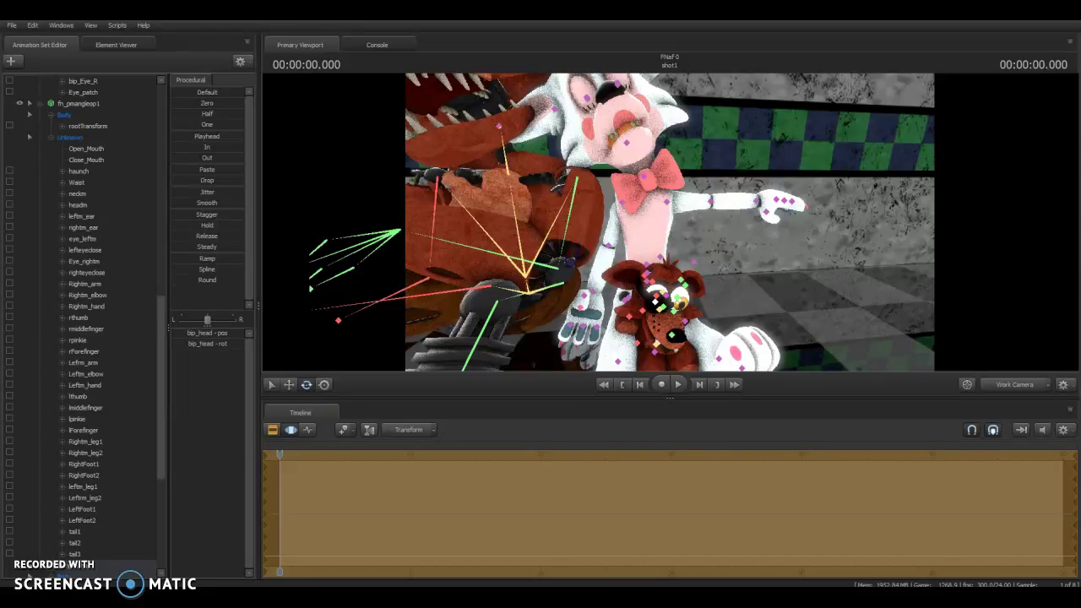
click(83, 362)
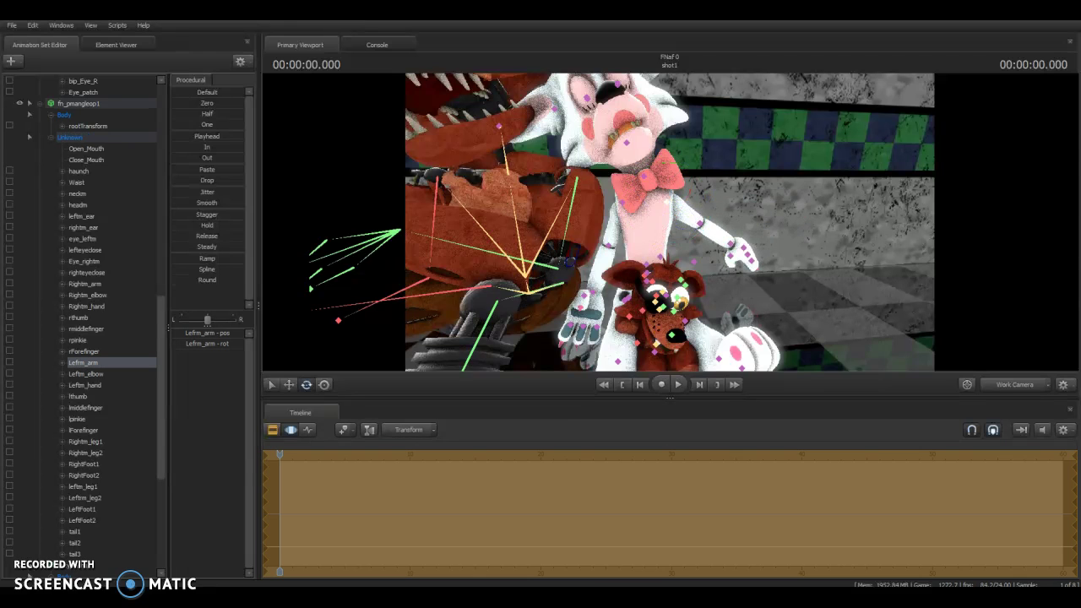
drag(708, 202, 680, 238)
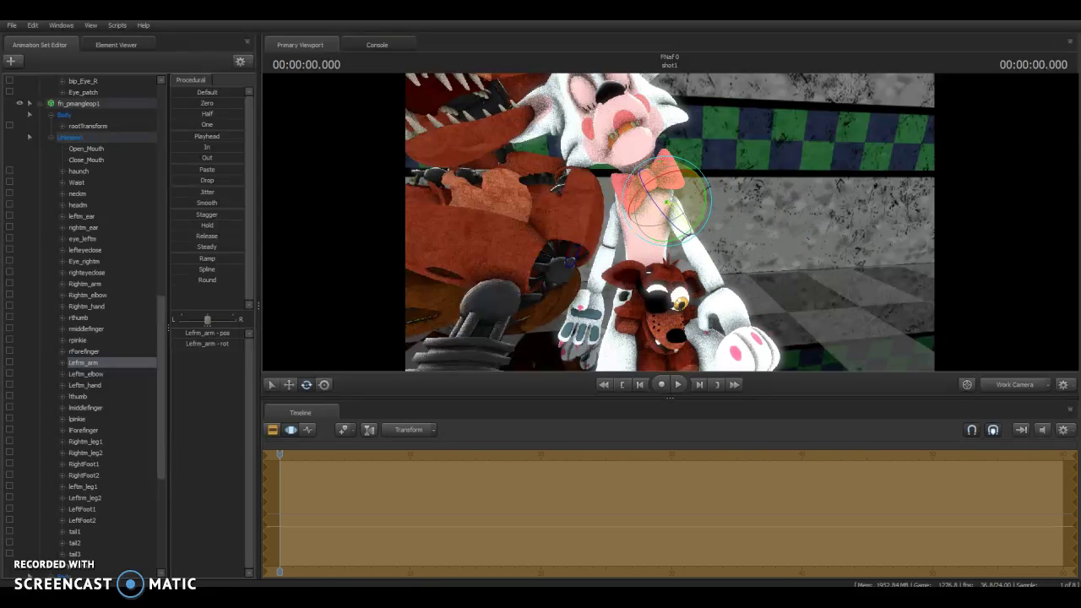
click(85, 373)
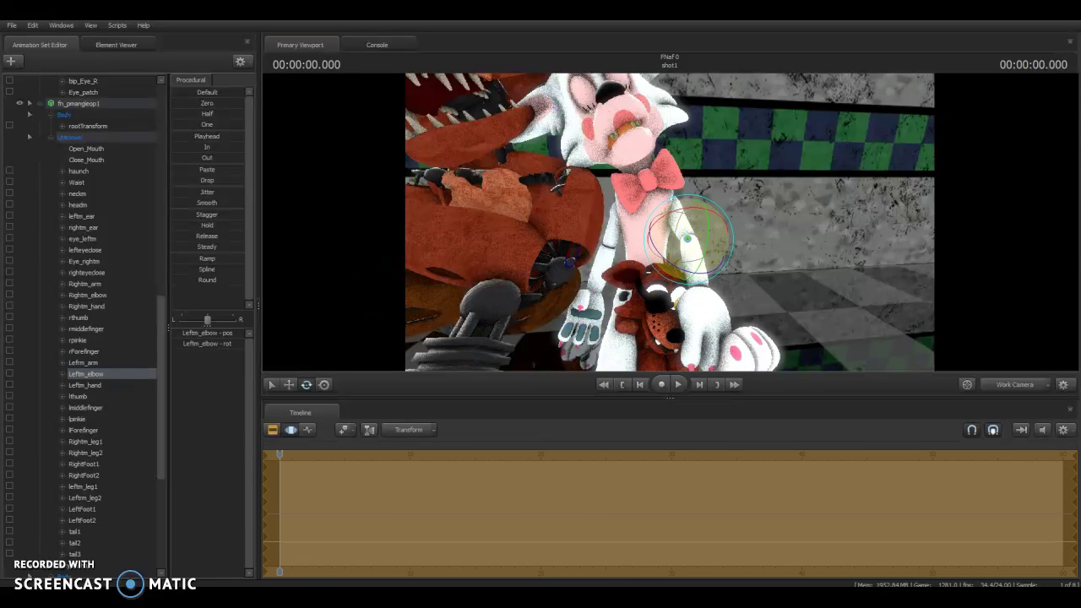
click(83, 362)
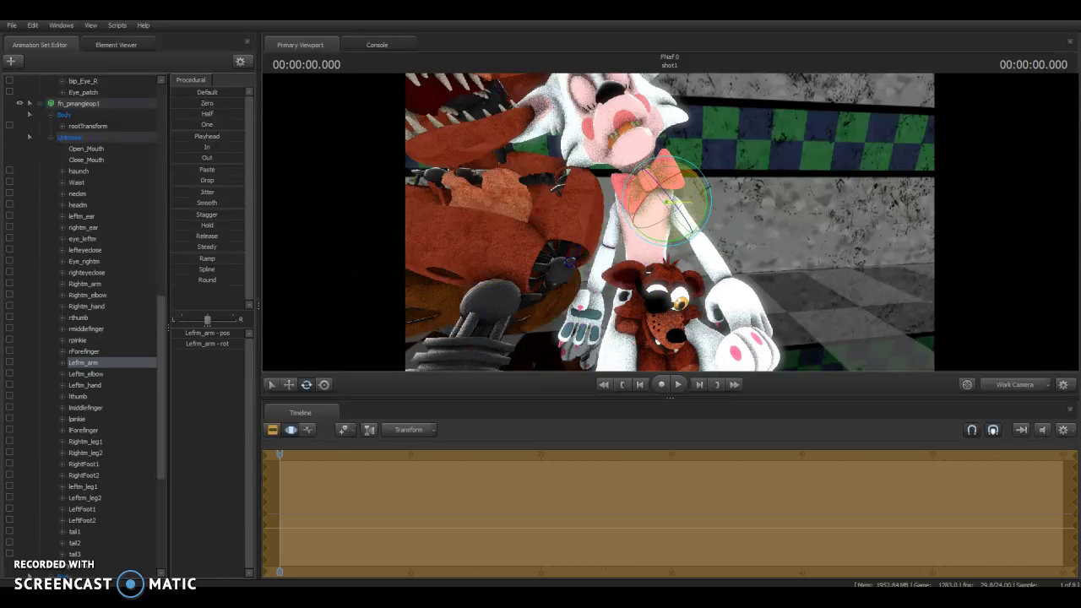
click(86, 373)
drag(718, 253, 667, 229)
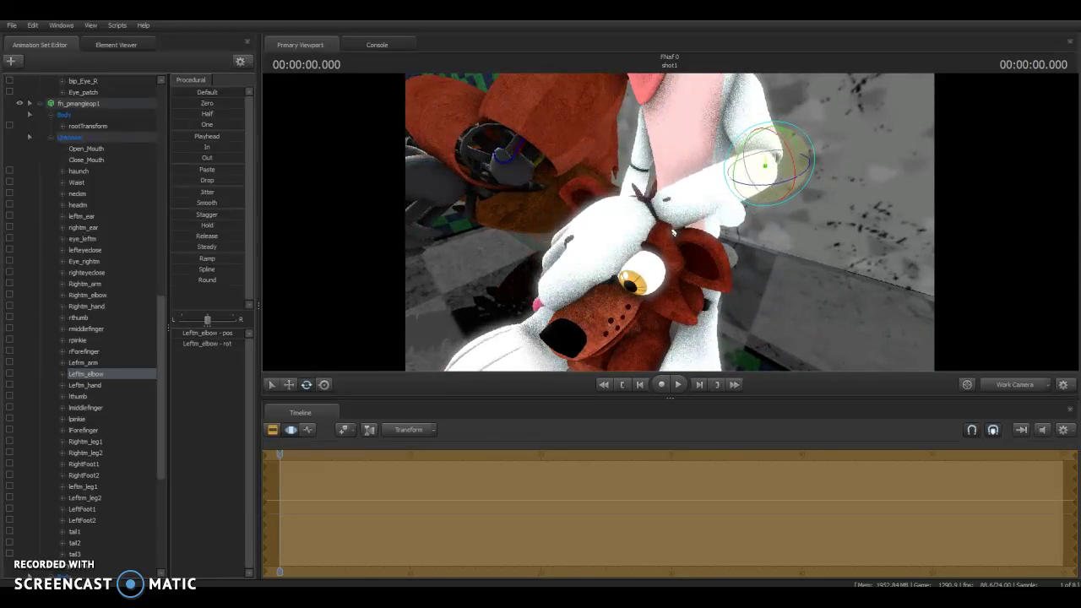
drag(674, 230, 602, 200)
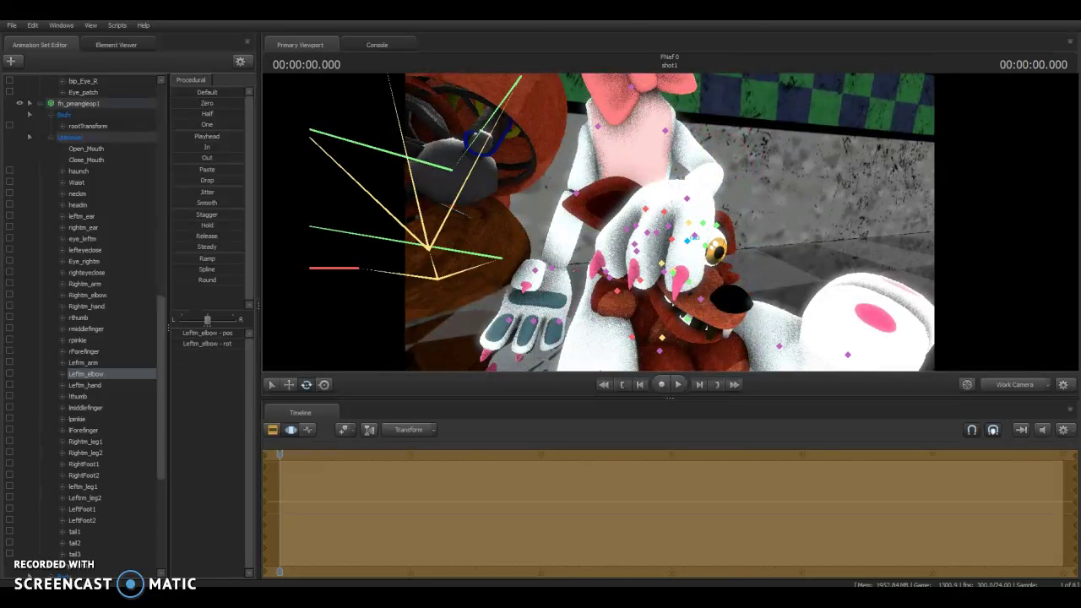
Step: Curl Mangle's left pinkie, middle finger and forefinger over the Foxy plush's head, and show the whole scene in full screen
click(698, 234)
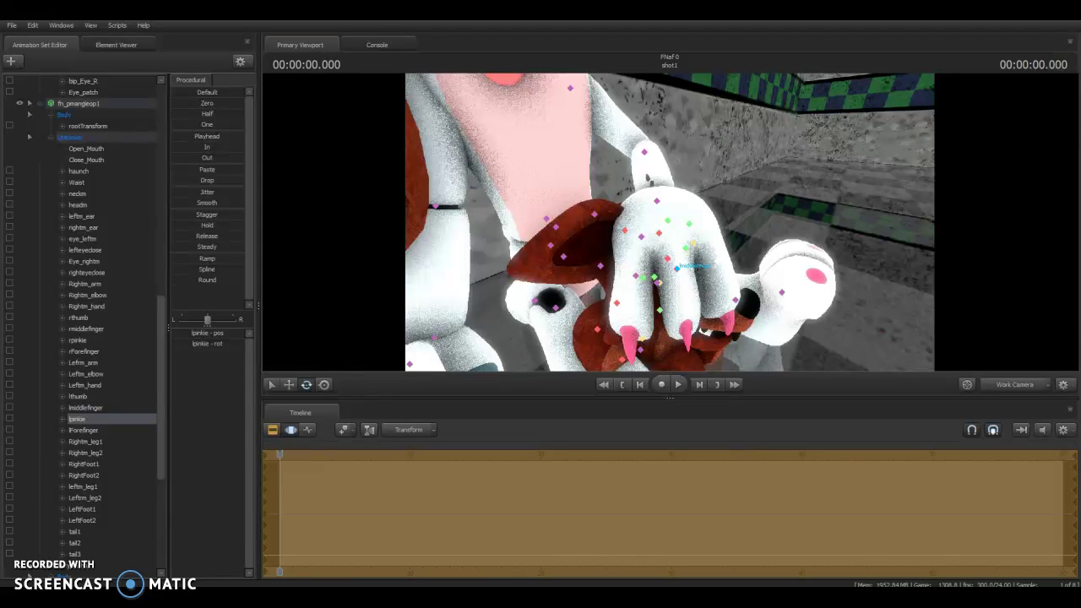
click(676, 268)
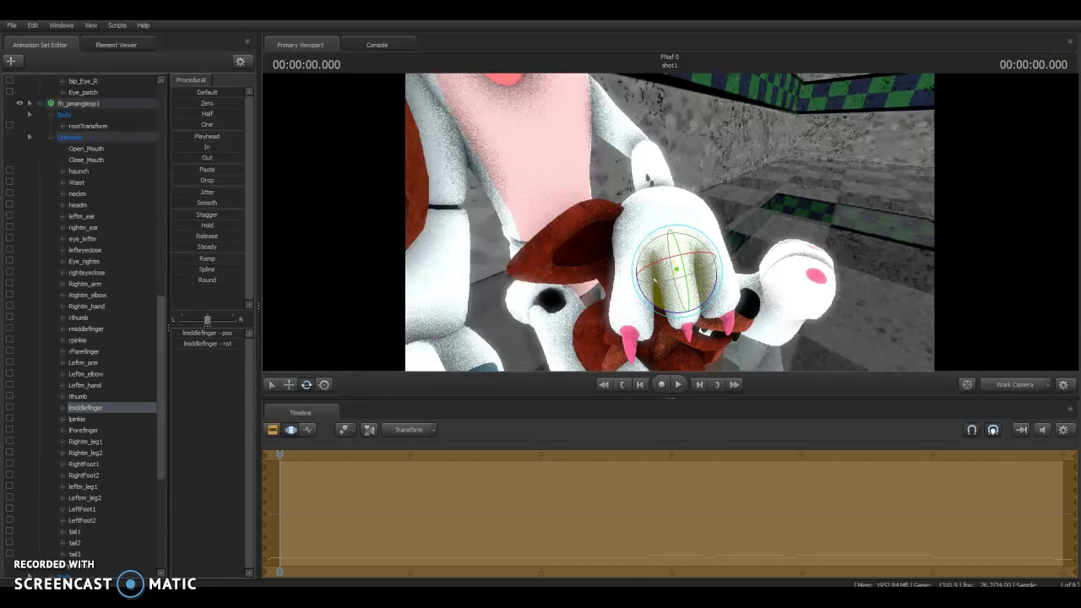
click(642, 277)
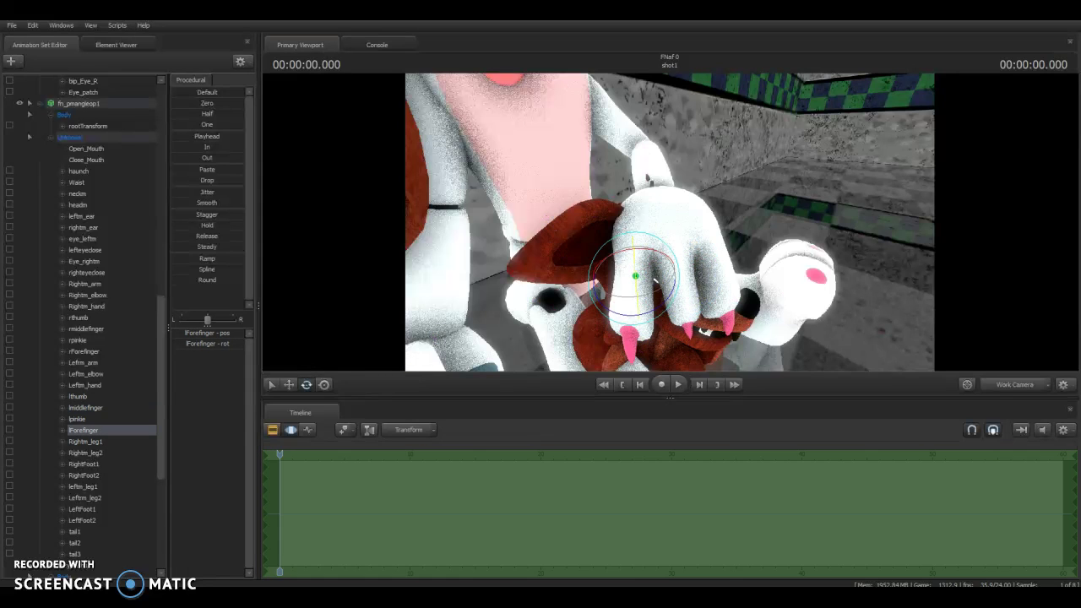
drag(670, 223, 639, 212)
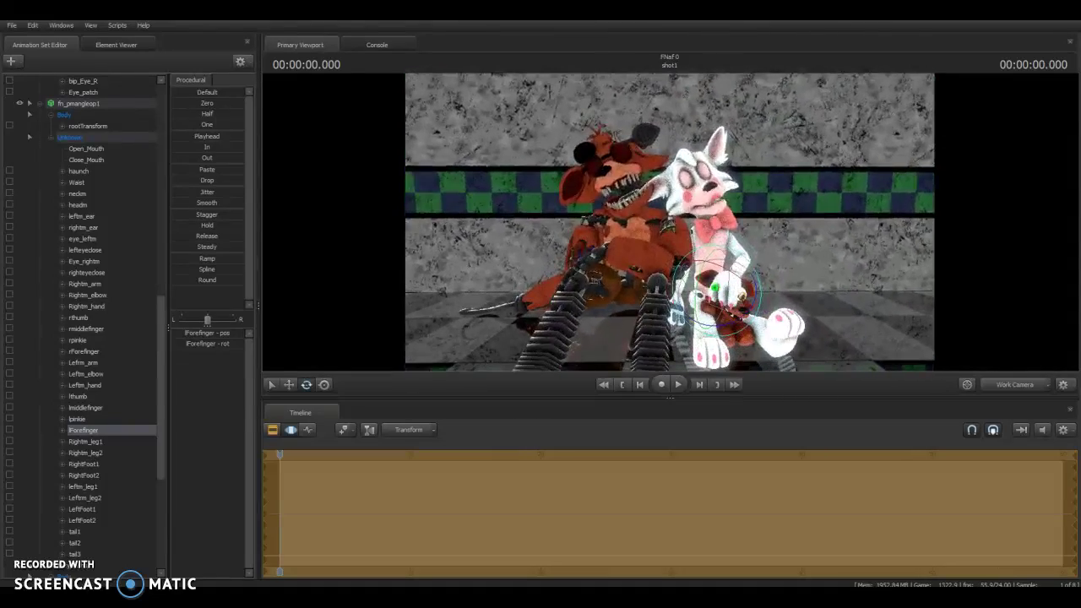
key(F11)
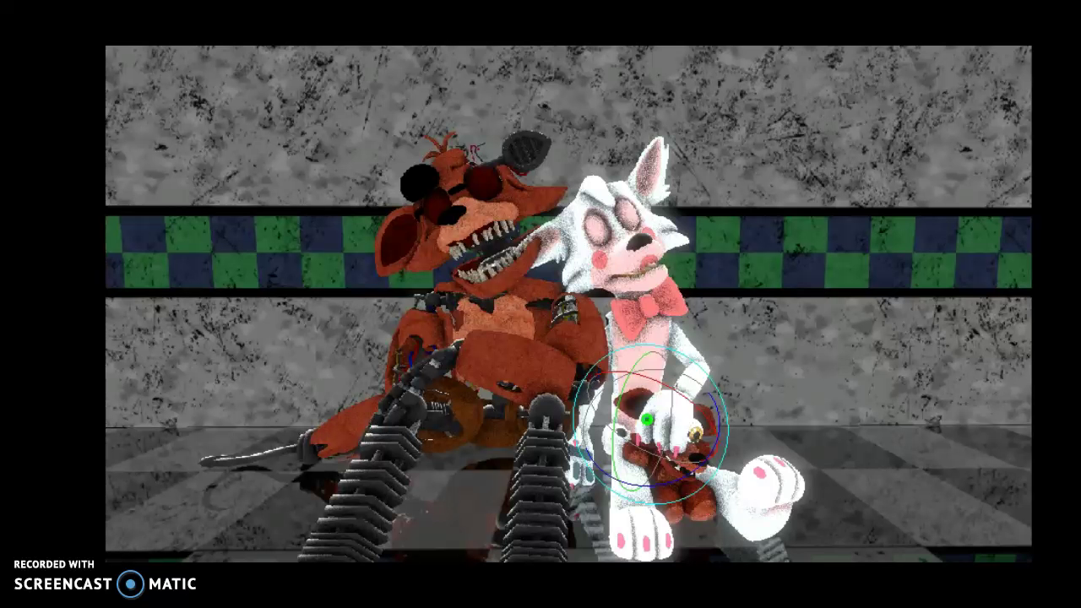